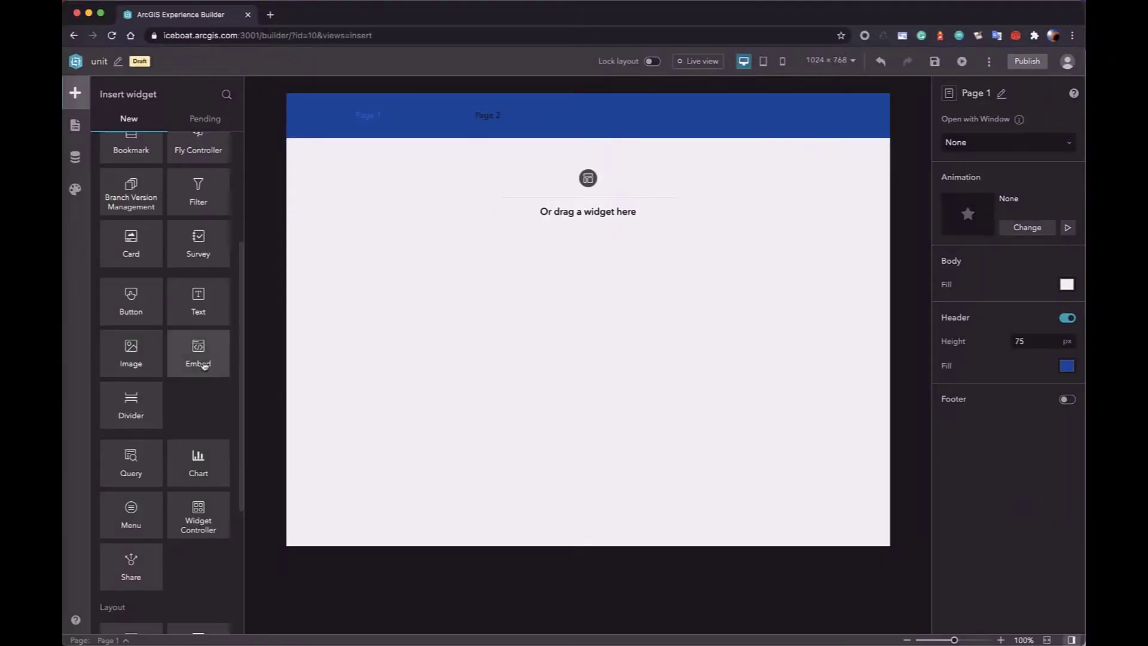
# Place an Image widget near Page 1's top-left, shrink it to 16.8% × 21.2%, and show its Style settings
pyautogui.moveTo(133, 359); pyautogui.dragTo(413, 259)
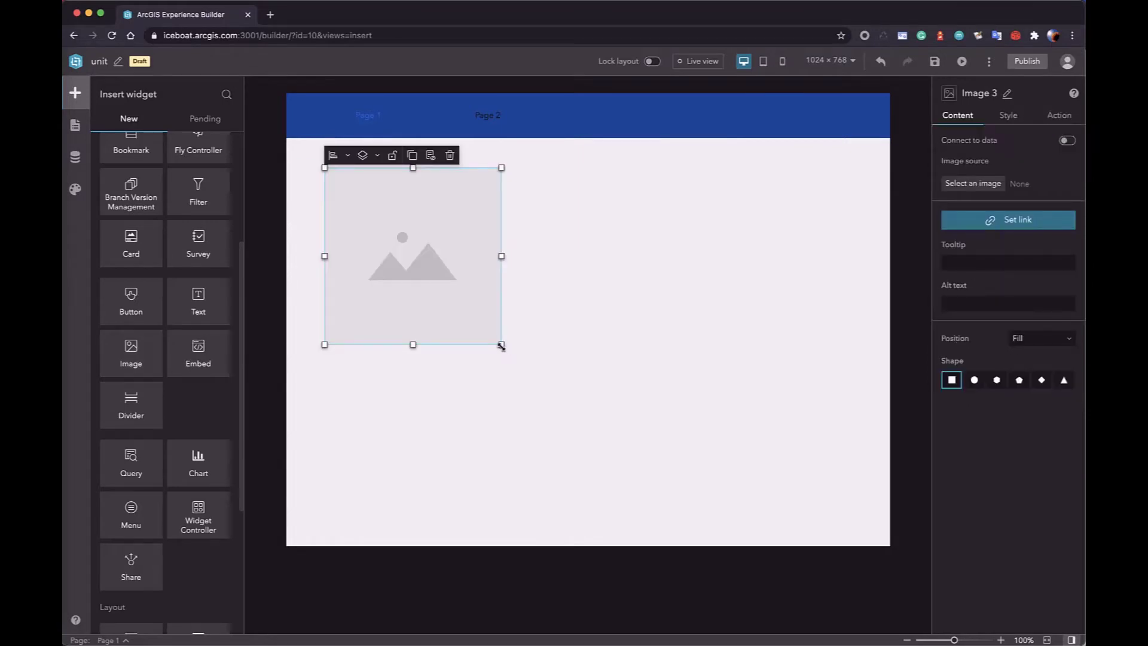
pyautogui.moveTo(488, 322); pyautogui.dragTo(426, 254)
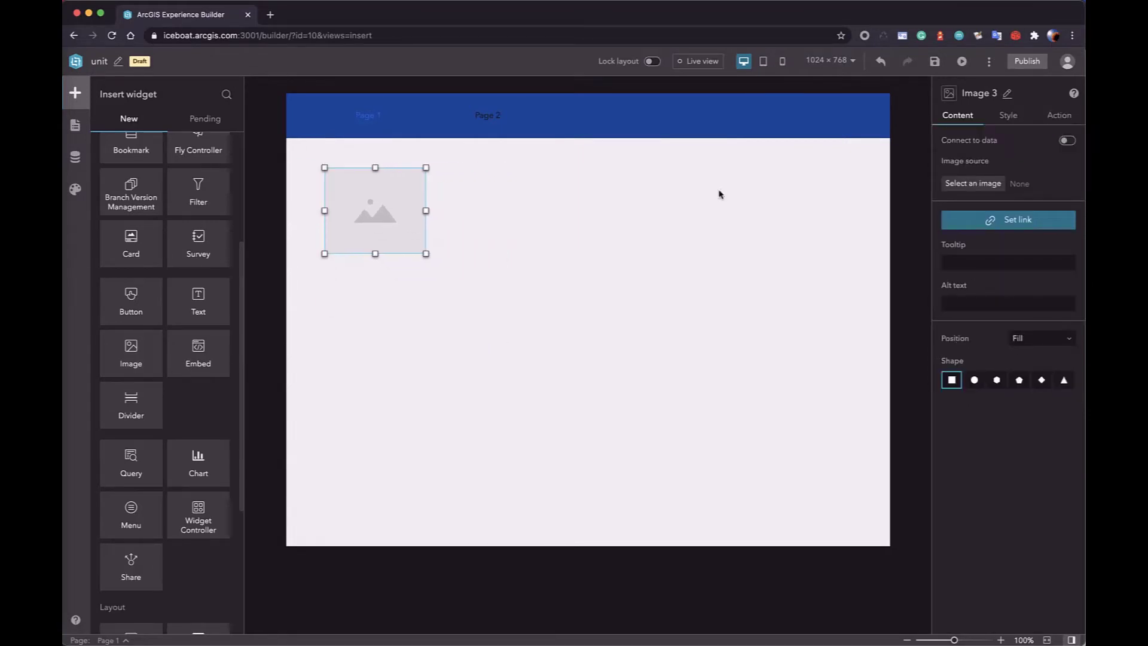
pyautogui.click(1009, 117)
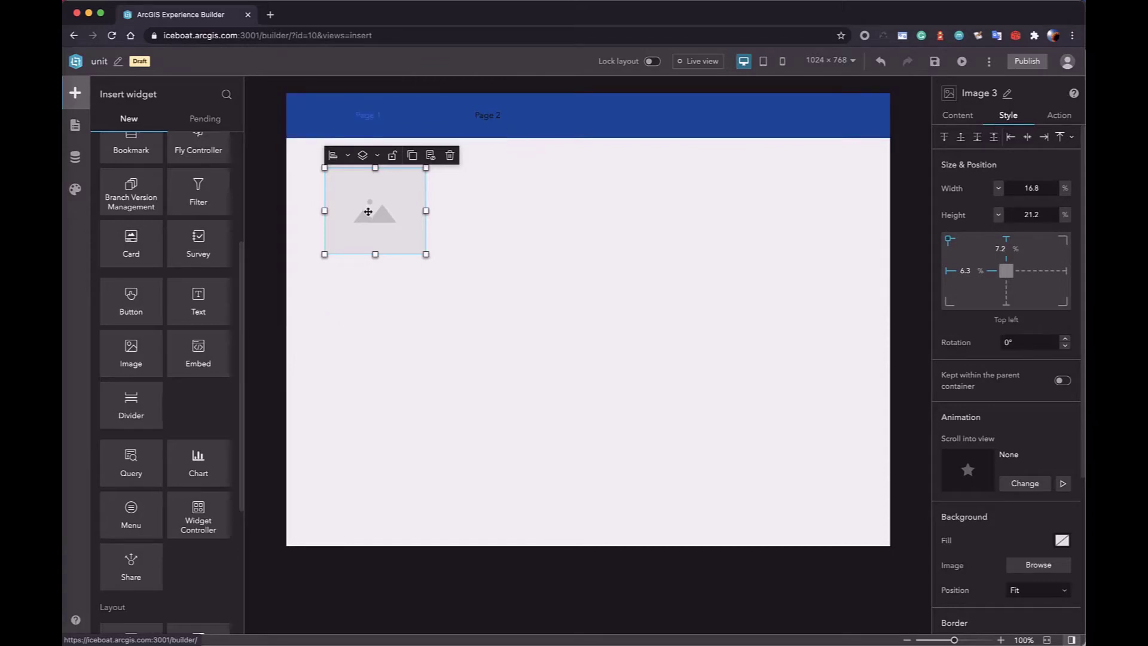
# Move Image 3 through the top-right, bottom-right and bottom-left corners, ending at 23.7% left, 13.9% top
pyautogui.moveTo(368, 212); pyautogui.dragTo(787, 220)
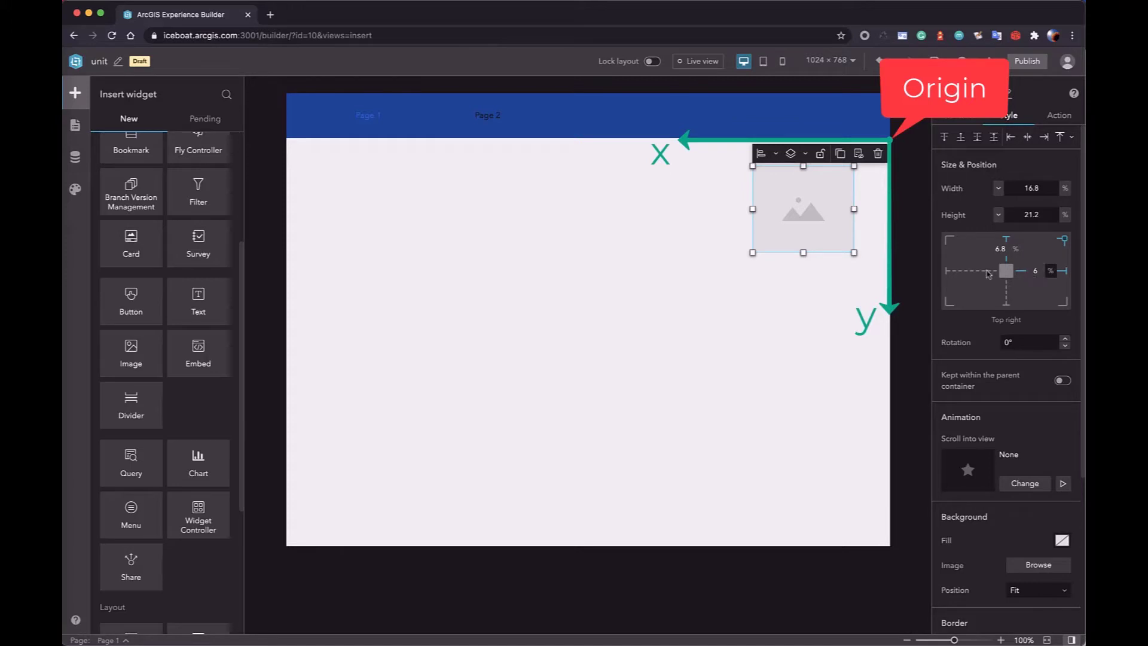
pyautogui.moveTo(806, 203); pyautogui.dragTo(811, 462)
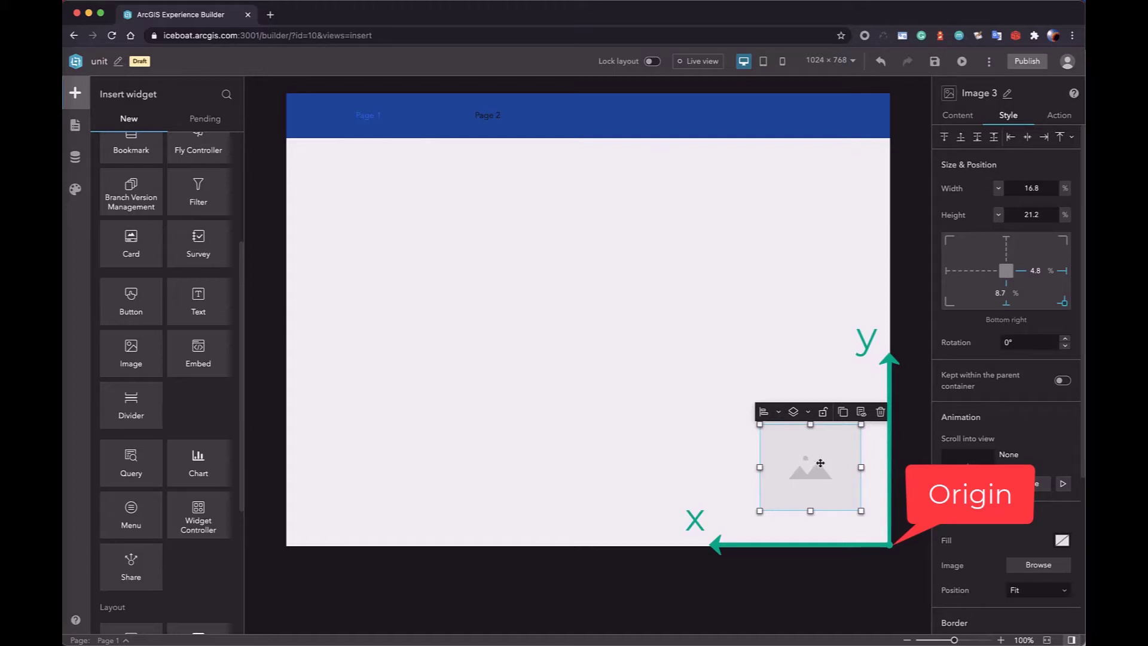
pyautogui.moveTo(830, 474); pyautogui.dragTo(383, 476)
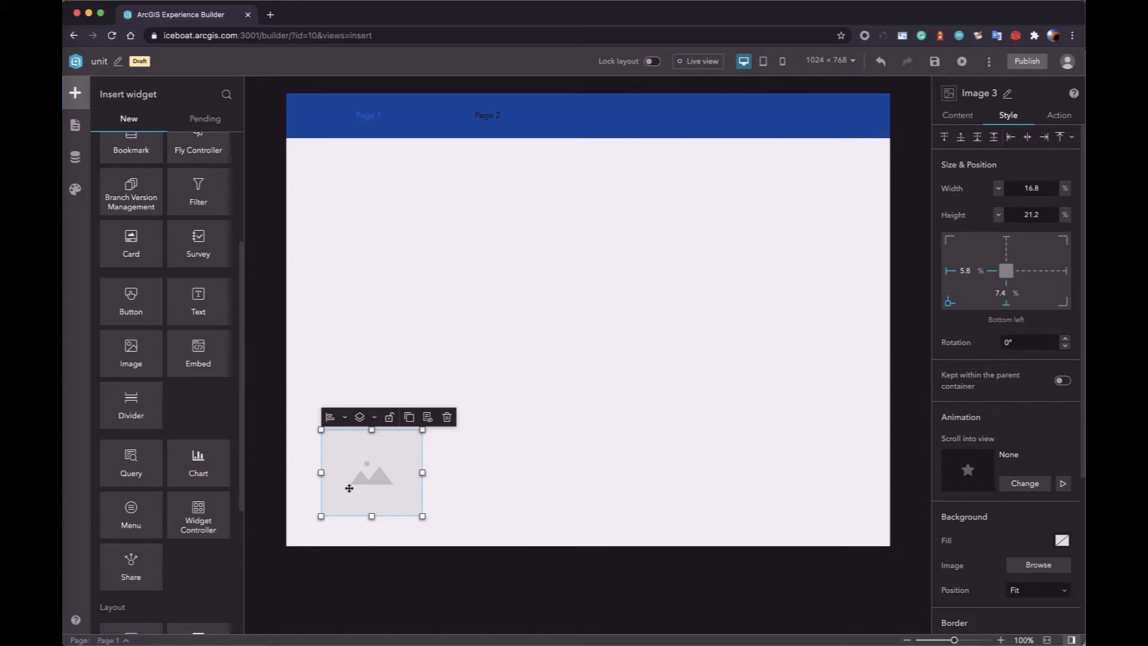
pyautogui.moveTo(350, 488); pyautogui.dragTo(457, 254)
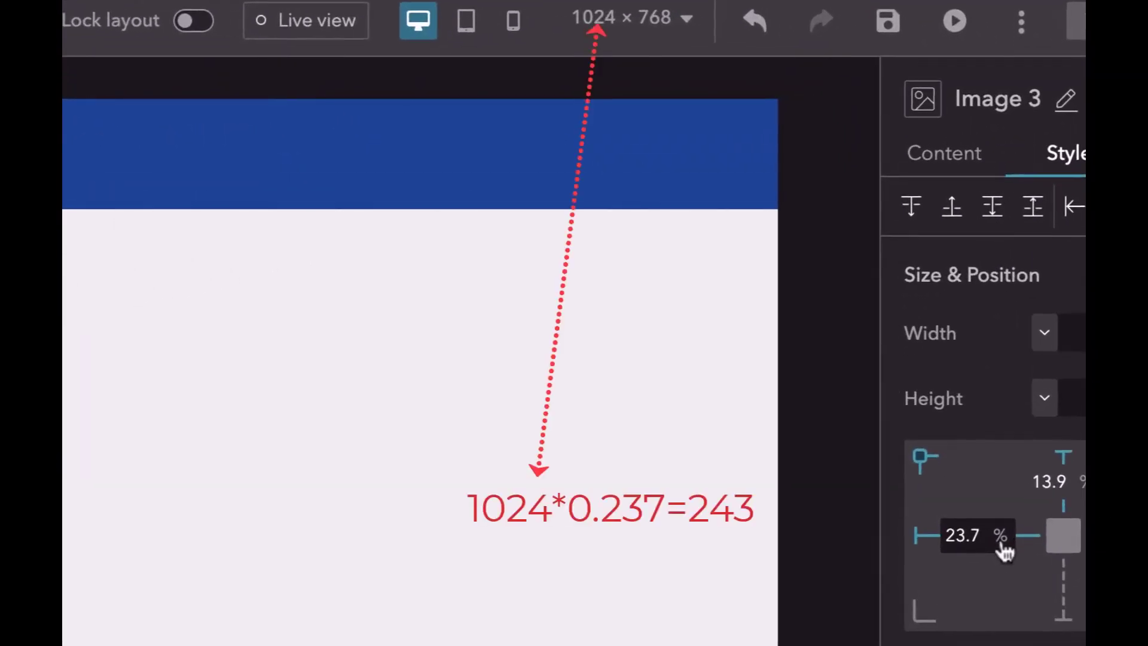
# Switch Image 3's left, top, width and height units to px: 243, 96, 172 × 147 px
pyautogui.click(1001, 536)
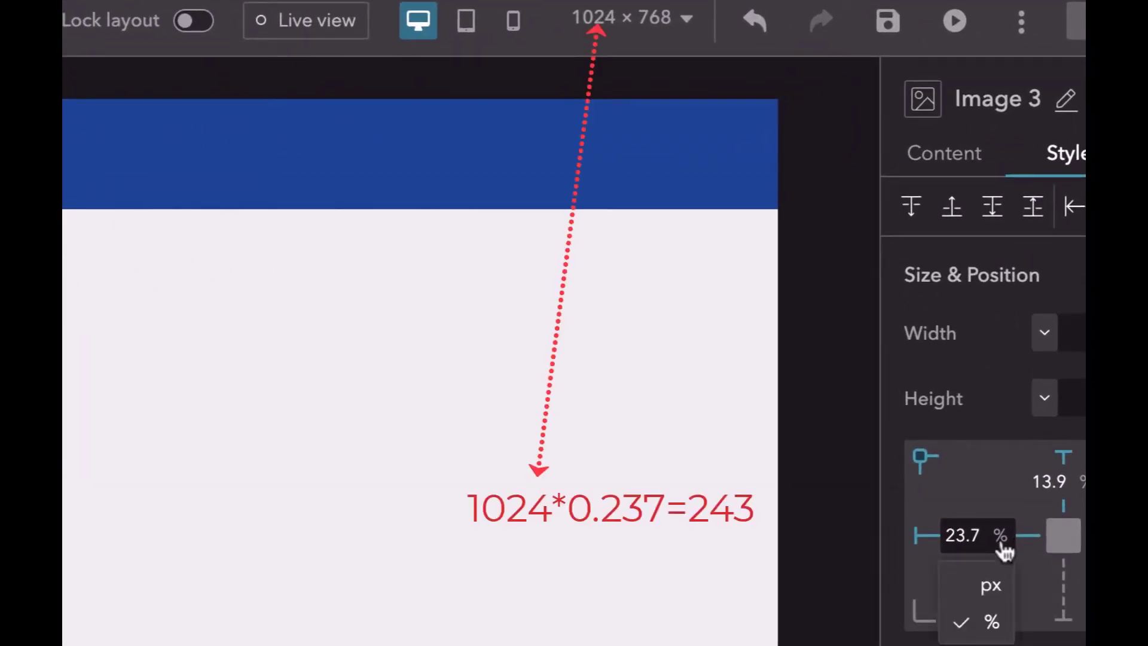
pyautogui.click(992, 586)
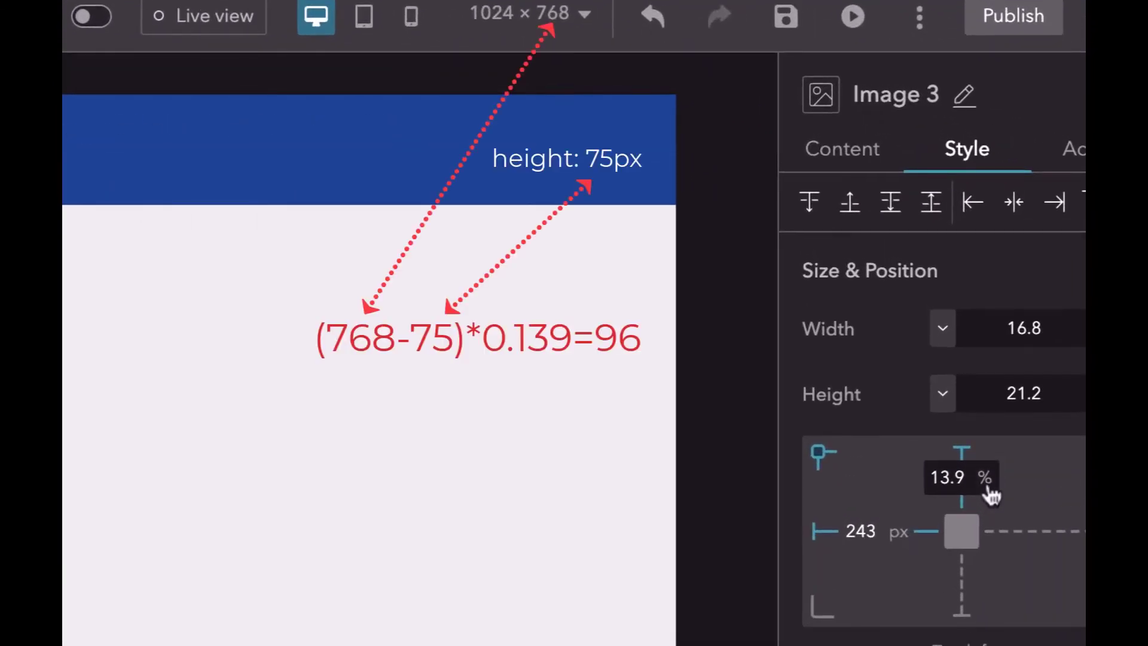
pyautogui.click(986, 478)
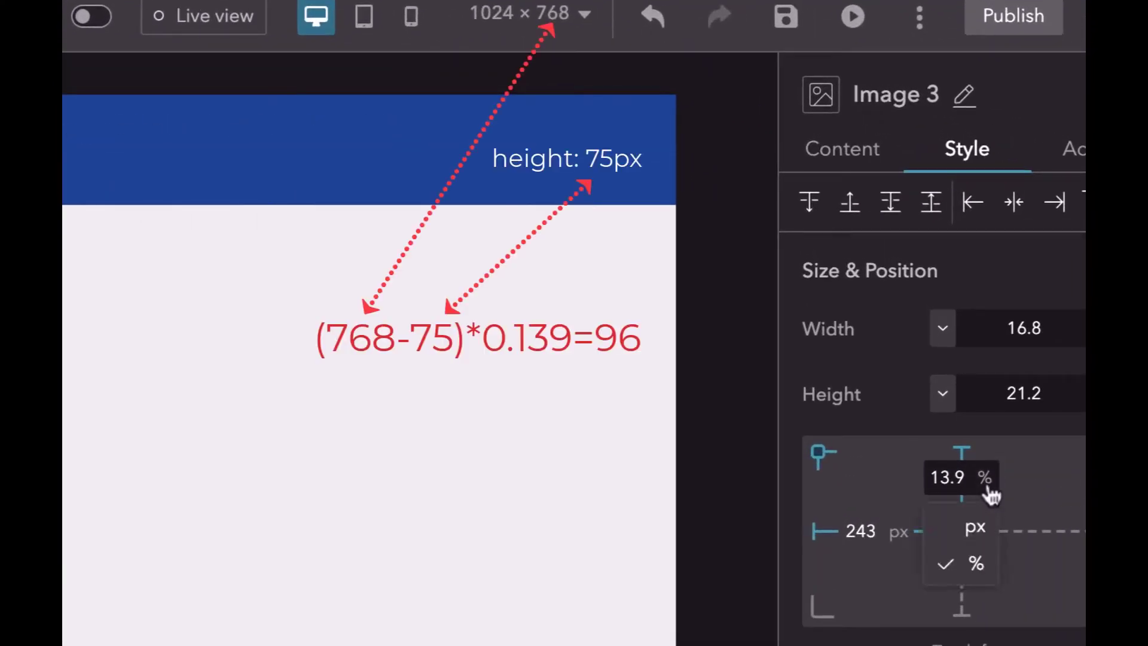
pyautogui.click(975, 530)
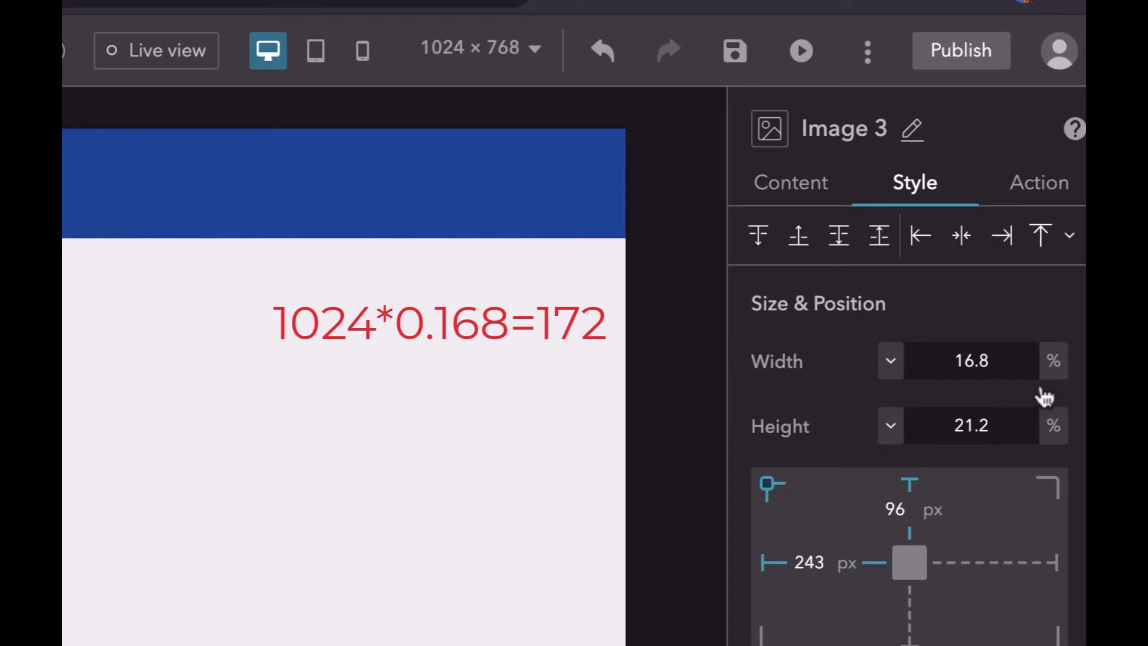
pyautogui.click(1054, 362)
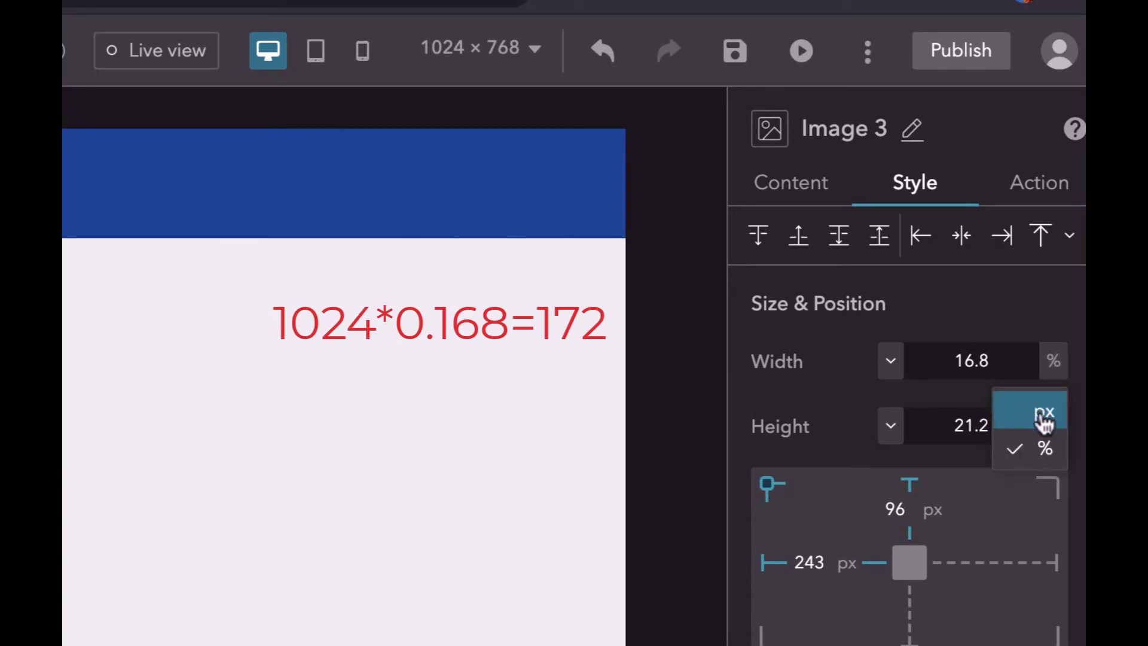
pyautogui.click(1043, 414)
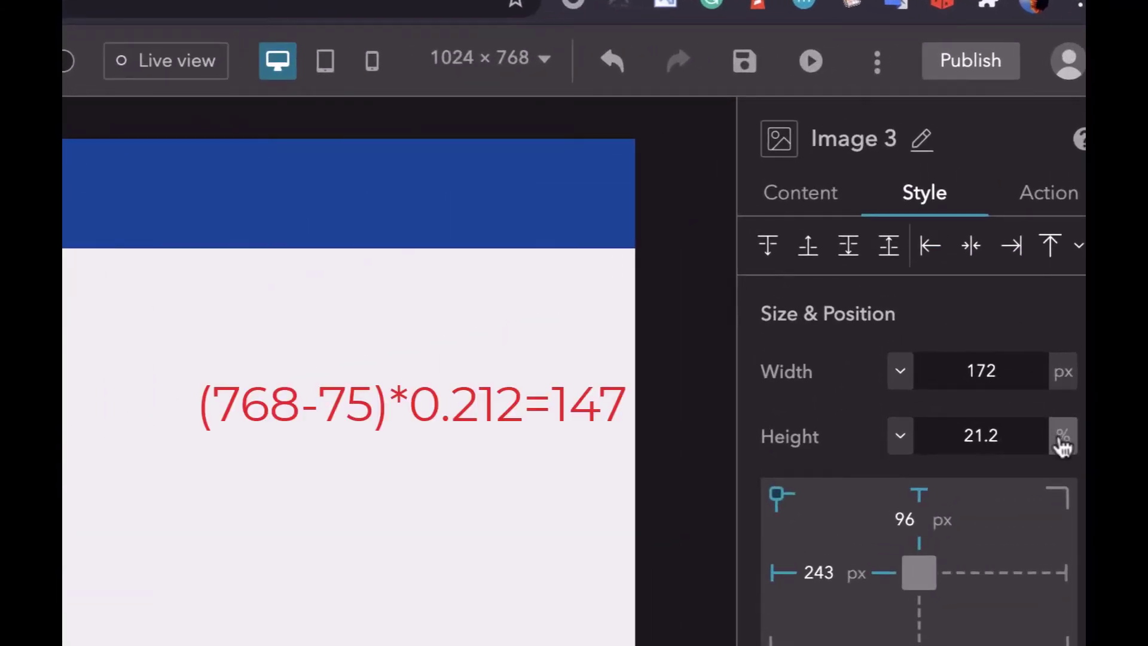
pyautogui.click(1064, 440)
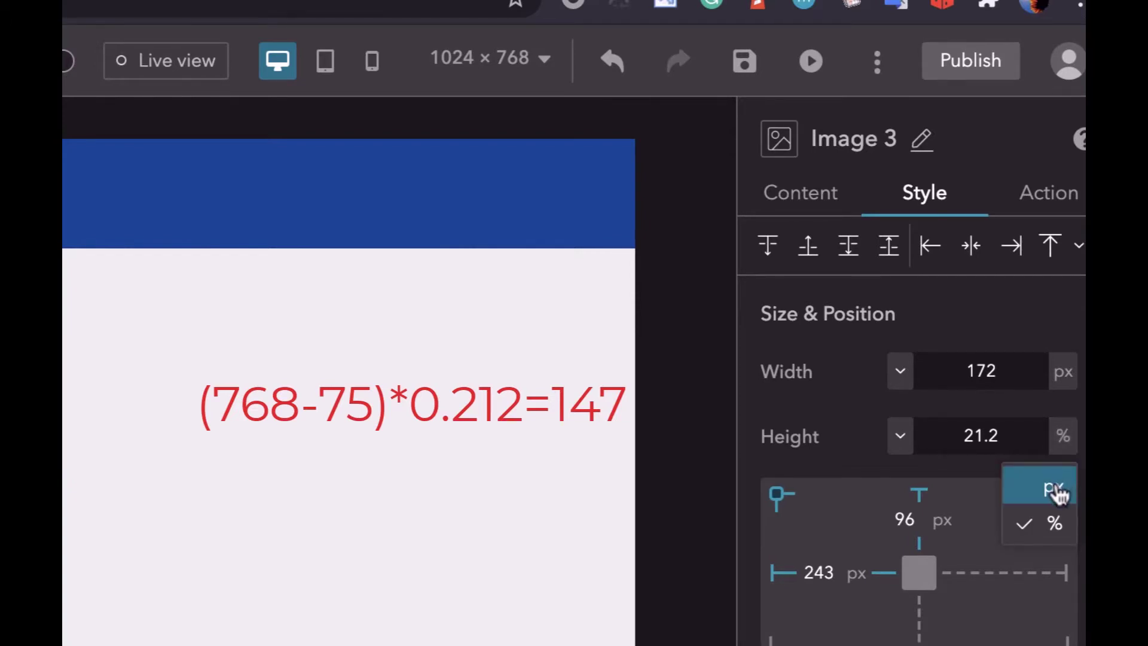
pyautogui.click(1058, 492)
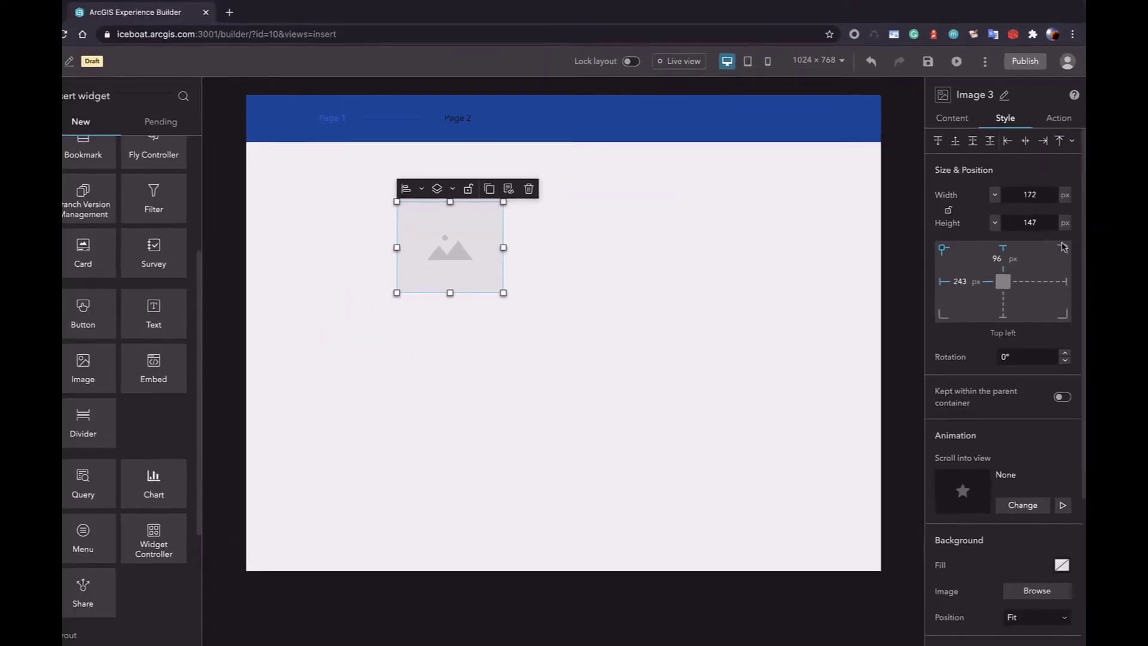
# Deselect the image and switch the canvas to Page 2
pyautogui.click(728, 336)
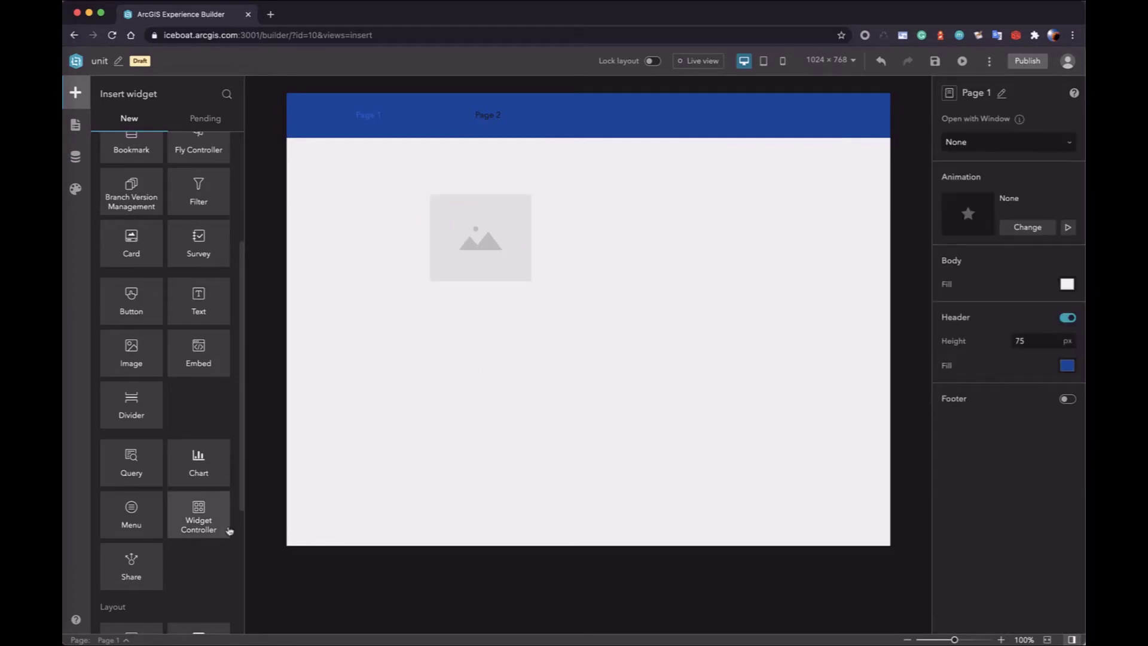
pyautogui.click(111, 640)
pyautogui.click(114, 618)
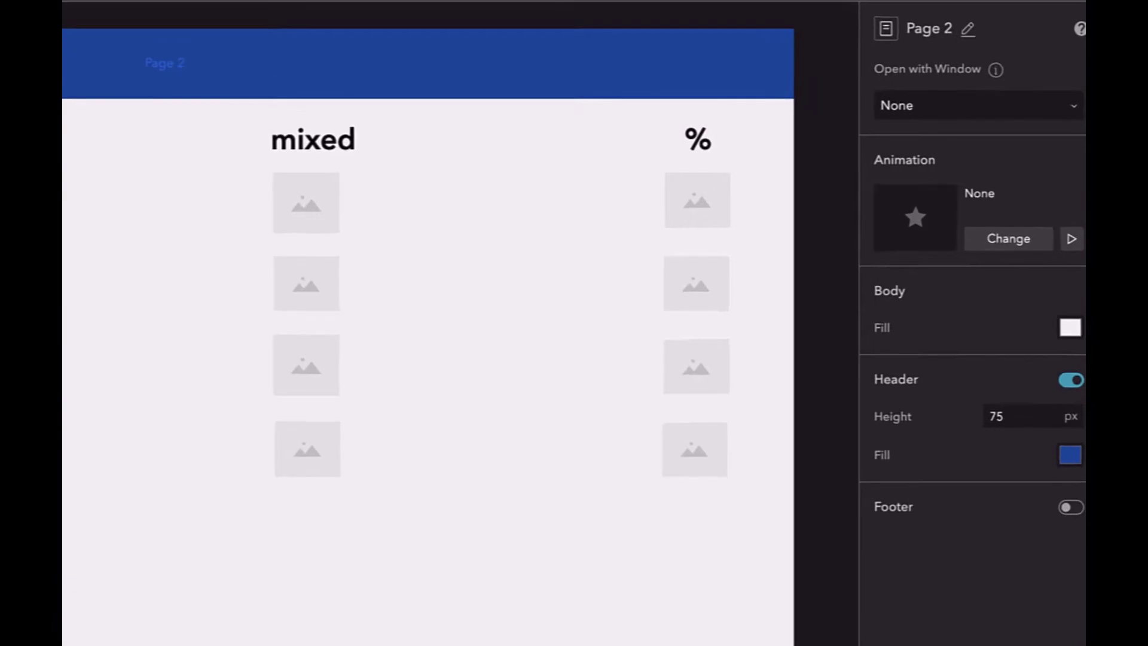
# Inspect the size settings of the four images in the mixed column
pyautogui.click(221, 200)
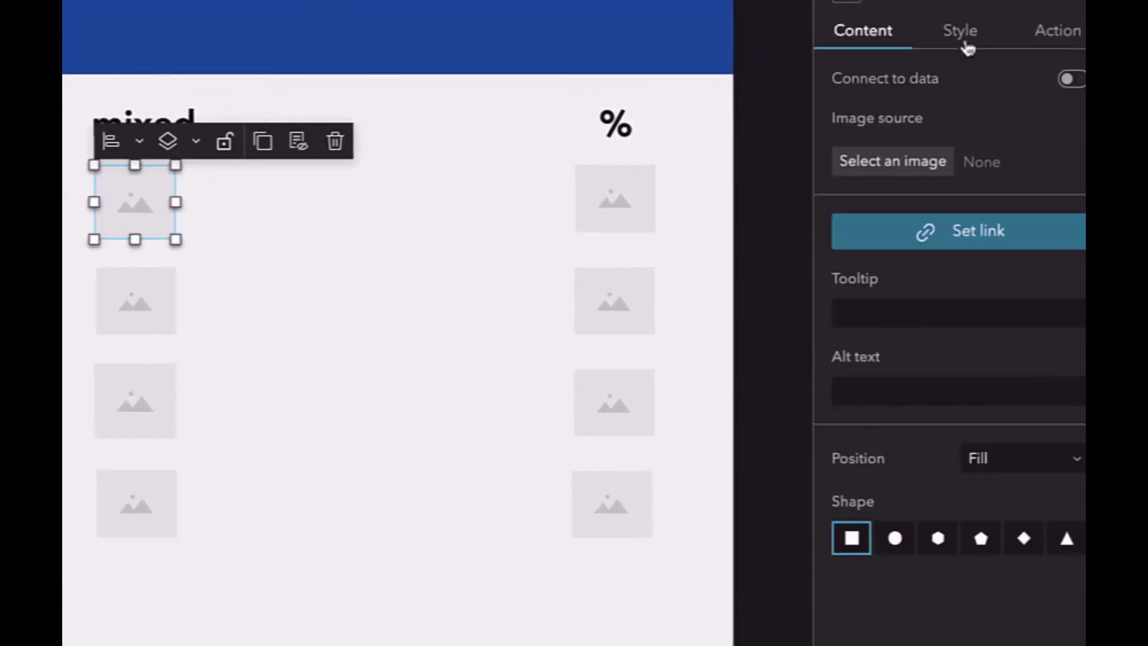
pyautogui.click(970, 53)
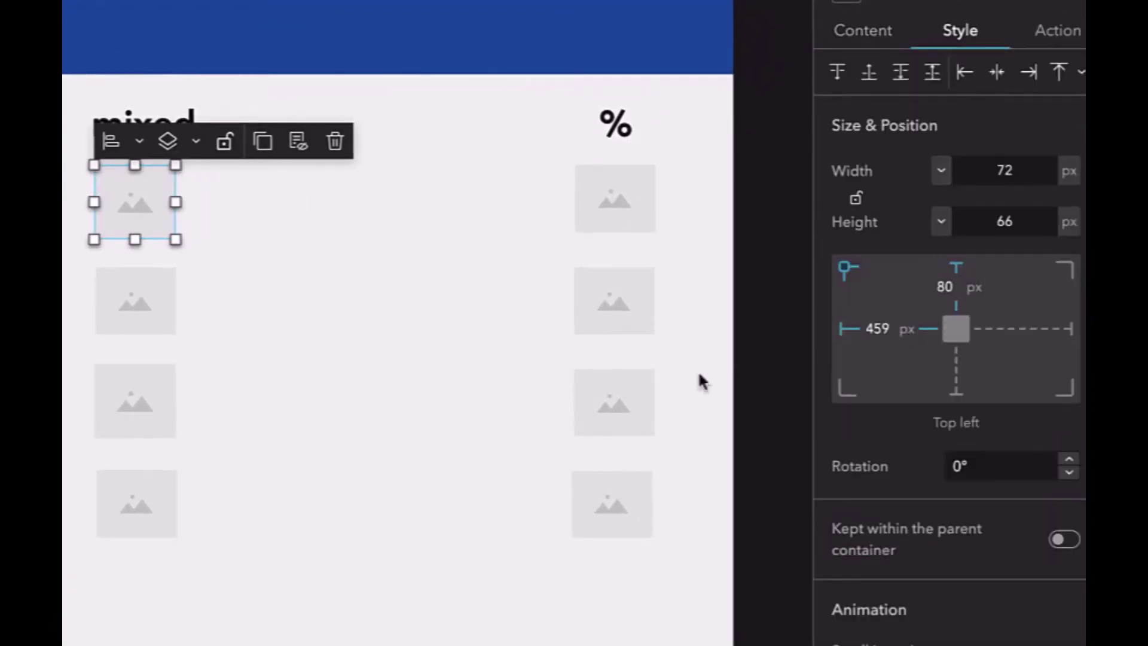
pyautogui.click(149, 325)
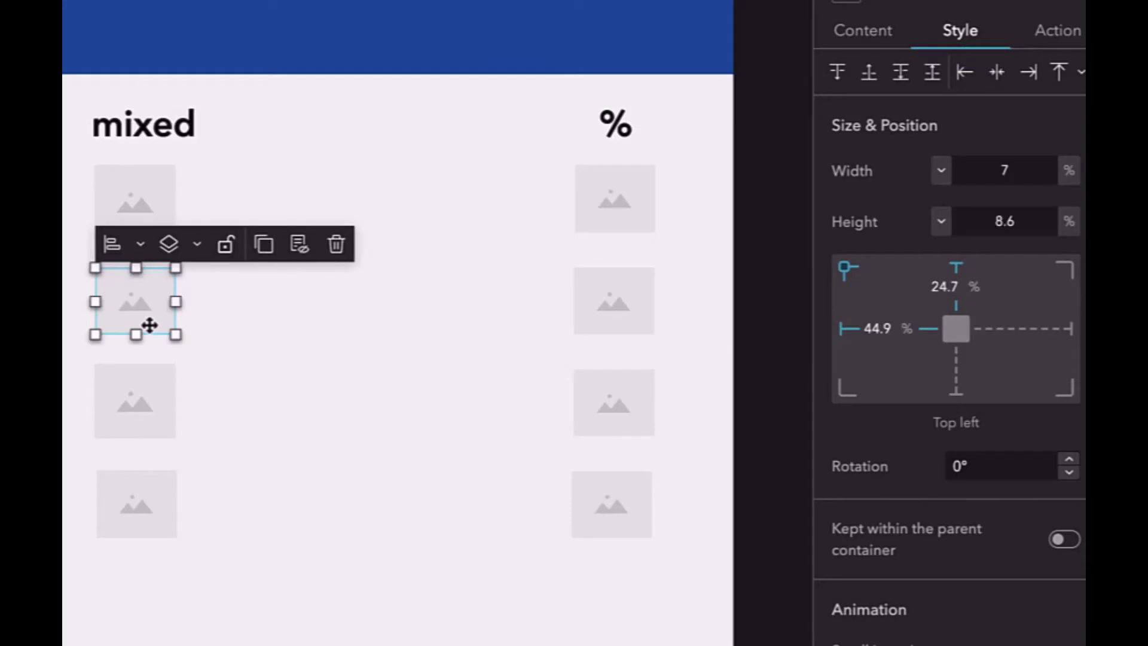
pyautogui.click(168, 406)
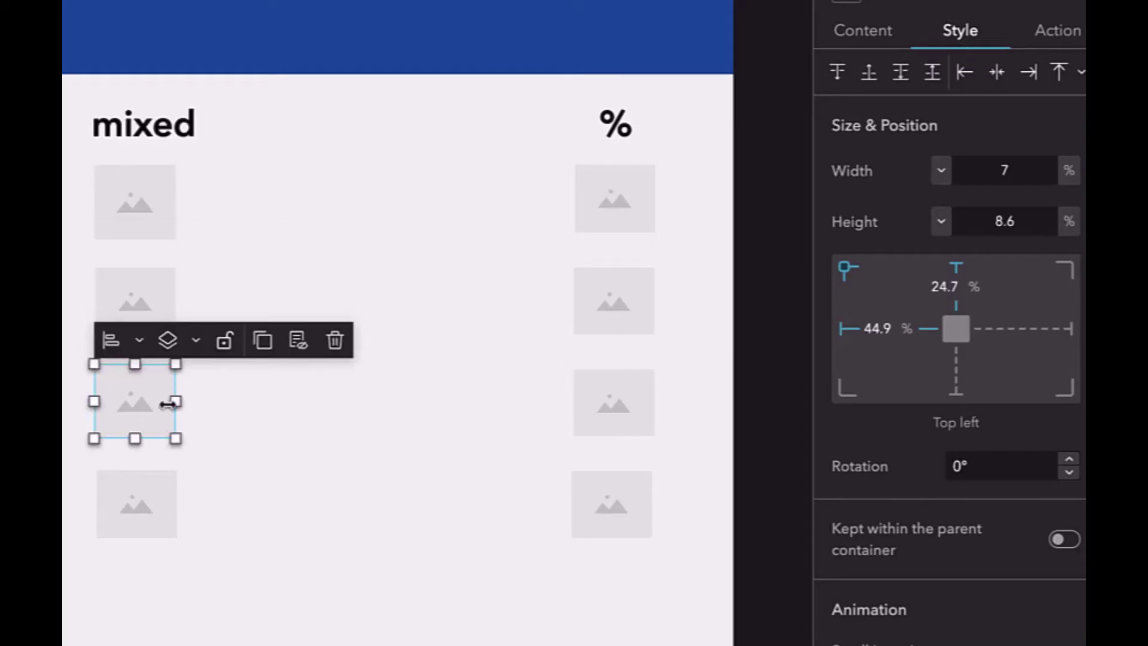
pyautogui.click(161, 489)
# Save the 'unit' experience and launch its preview in a new tab
pyautogui.click(688, 382)
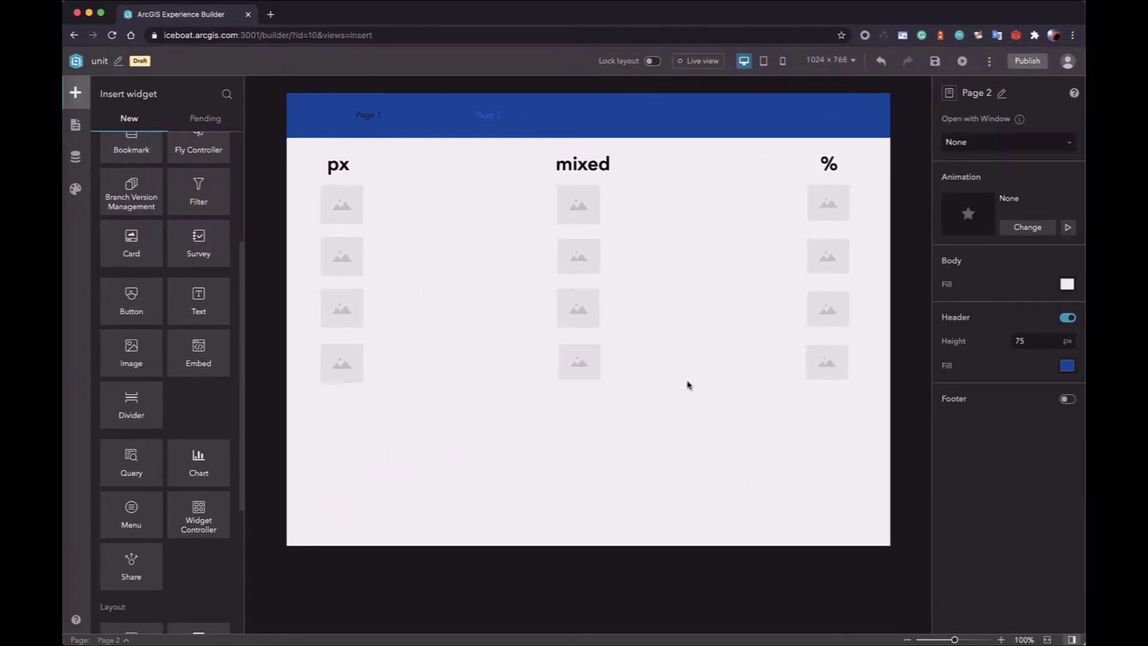
pyautogui.click(935, 61)
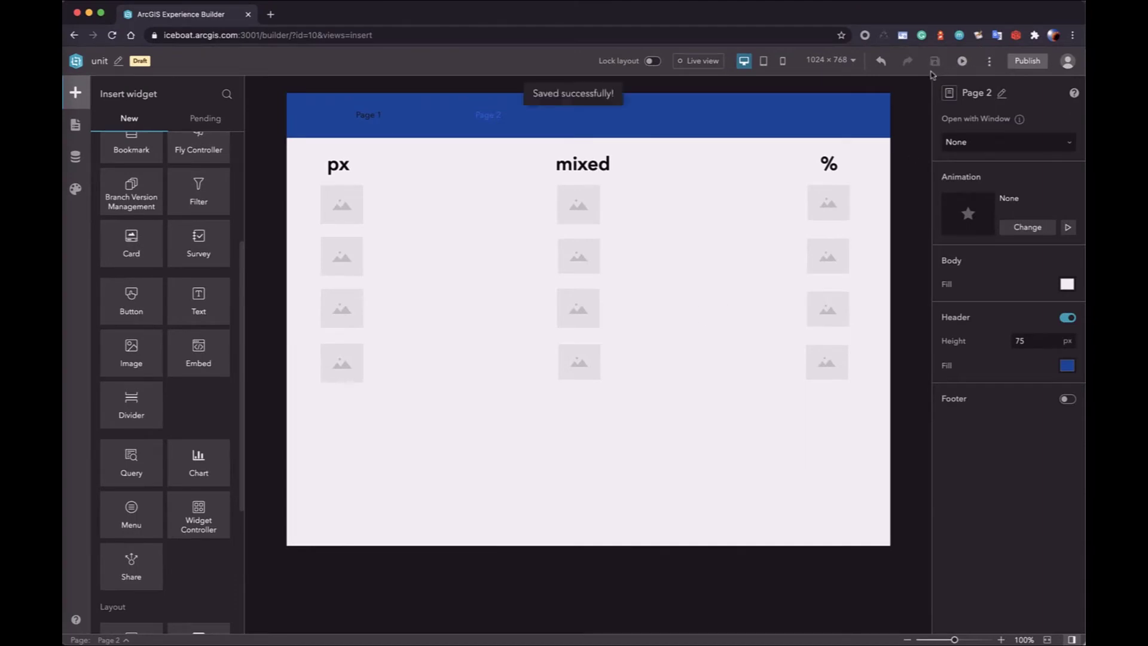
pyautogui.click(963, 62)
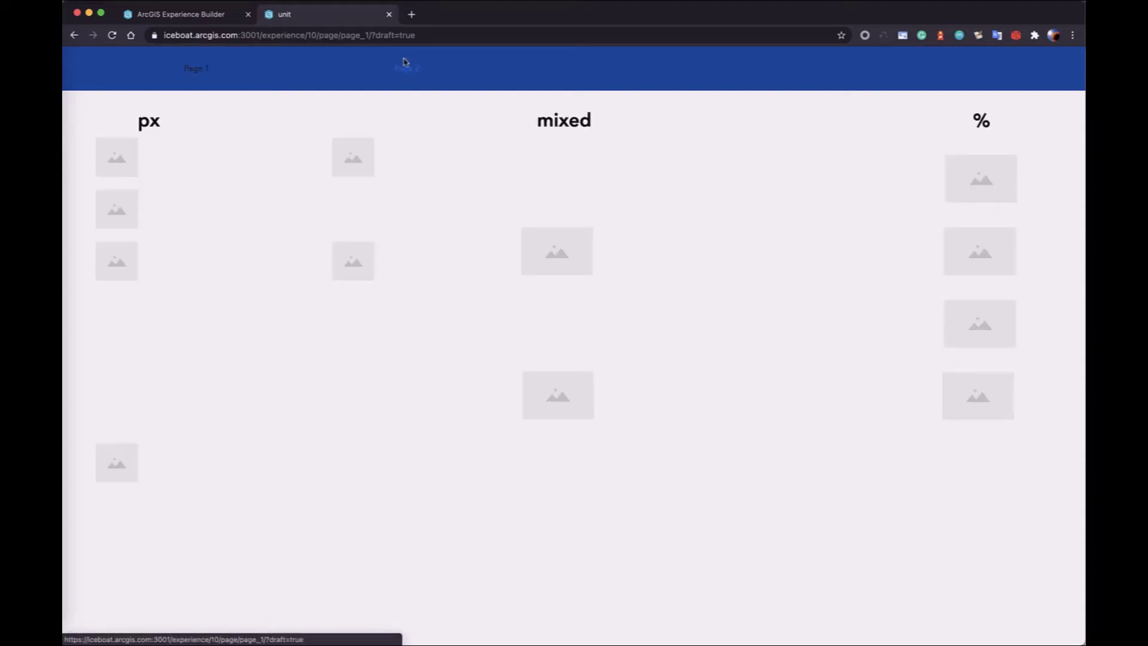
# Detach the preview tab into its own window, then narrow, move and shrink it over the builder
pyautogui.moveTo(341, 19)
pyautogui.mouseDown()
pyautogui.moveTo(350, 54)
pyautogui.moveTo(359, 32)
pyautogui.mouseUp()
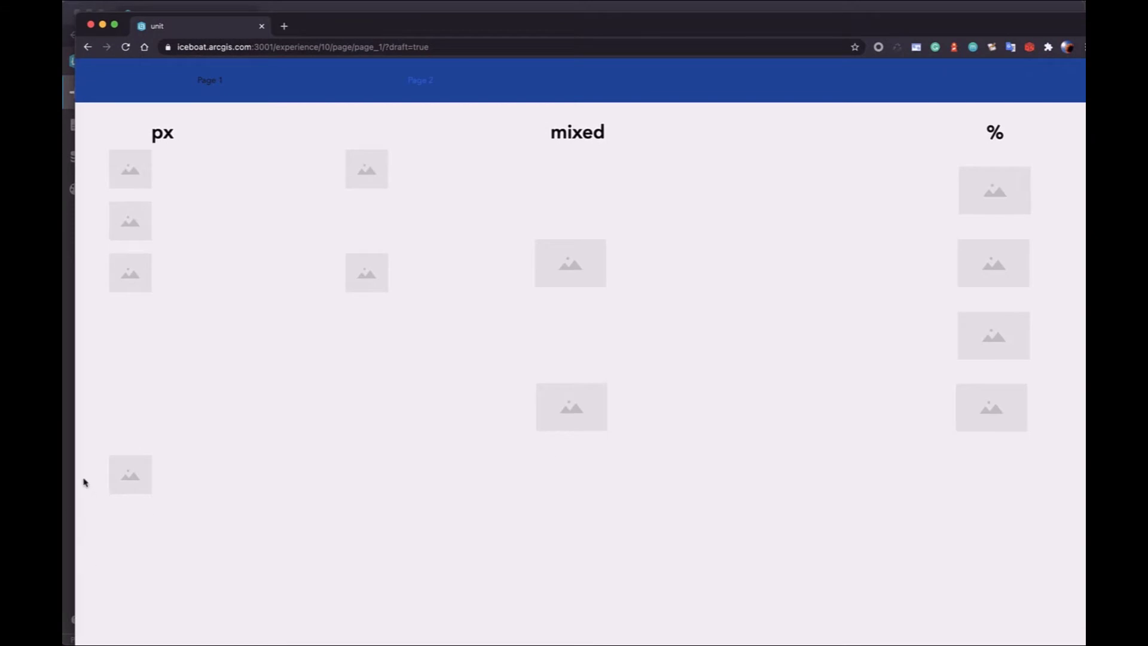
pyautogui.moveTo(74, 469); pyautogui.dragTo(243, 460)
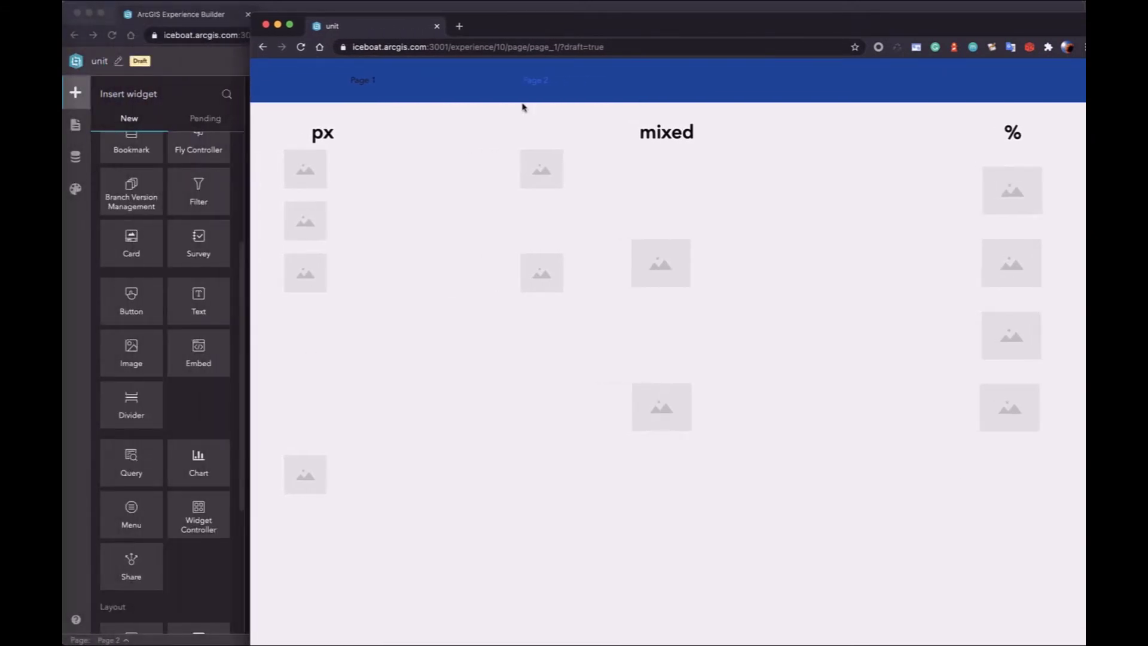
pyautogui.moveTo(967, 28); pyautogui.dragTo(846, 23)
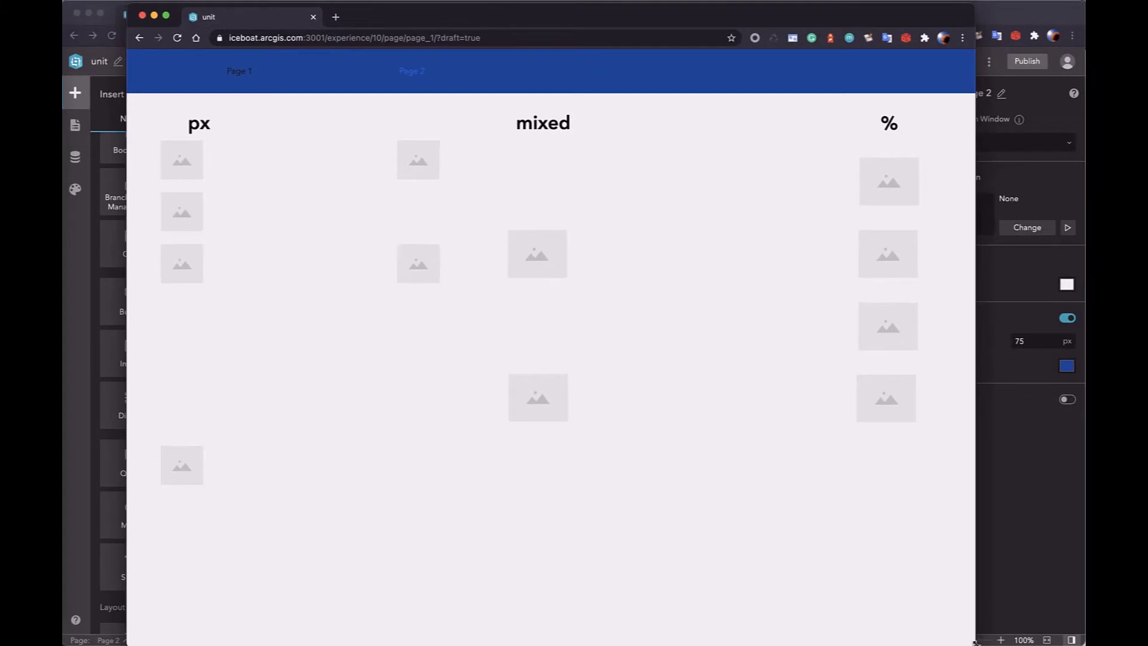
pyautogui.moveTo(976, 642)
pyautogui.mouseDown()
pyautogui.moveTo(910, 584)
pyautogui.moveTo(841, 569)
pyautogui.moveTo(817, 542)
pyautogui.moveTo(787, 461)
pyautogui.moveTo(740, 422)
pyautogui.moveTo(670, 392)
pyautogui.moveTo(562, 389)
pyautogui.moveTo(520, 342)
pyautogui.moveTo(474, 336)
pyautogui.moveTo(618, 379)
pyautogui.moveTo(682, 471)
pyautogui.moveTo(782, 520)
pyautogui.moveTo(1035, 557)
pyautogui.moveTo(1028, 606)
pyautogui.moveTo(989, 554)
pyautogui.moveTo(822, 524)
pyautogui.moveTo(631, 450)
pyautogui.moveTo(586, 399)
pyautogui.moveTo(570, 329)
pyautogui.moveTo(623, 427)
pyautogui.moveTo(706, 461)
pyautogui.moveTo(946, 506)
pyautogui.moveTo(958, 520)
pyautogui.mouseUp()
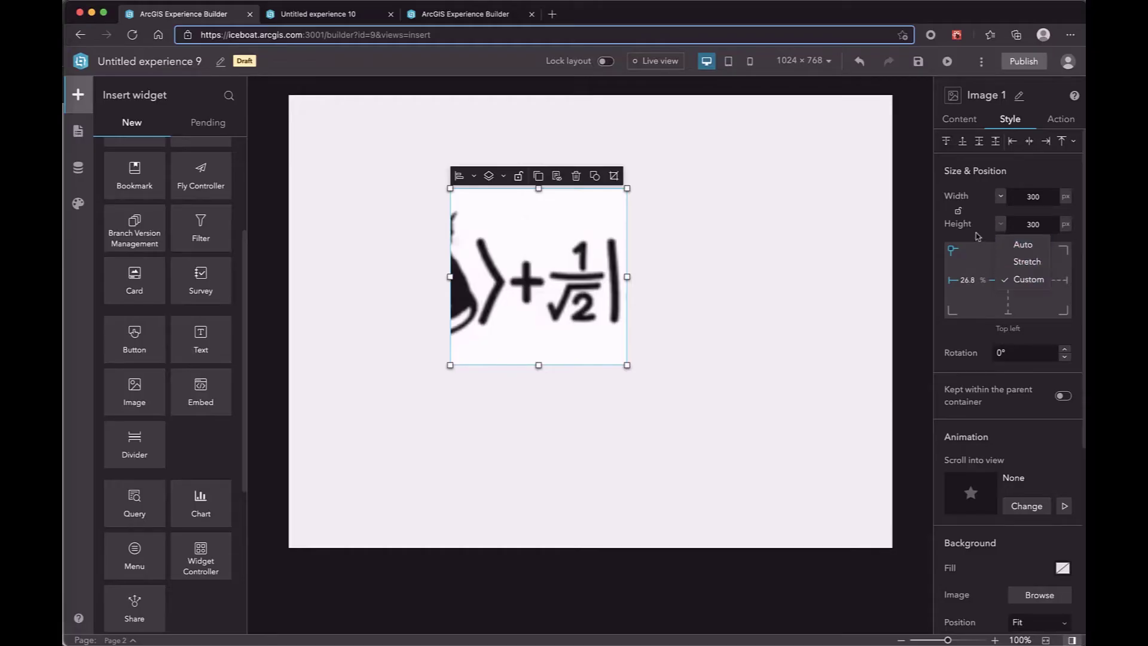
# Set the quantum image's width and height to Auto and move it to 13% left, 10.3% top
pyautogui.click(977, 236)
pyautogui.moveTo(641, 343); pyautogui.dragTo(720, 373)
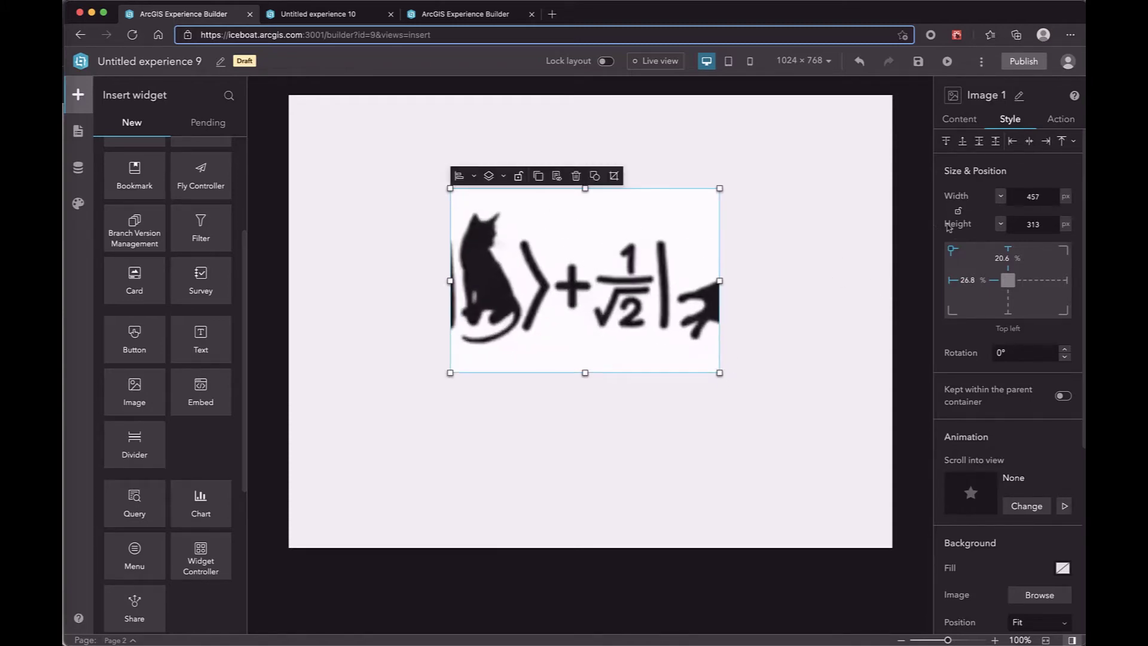
pyautogui.click(1000, 197)
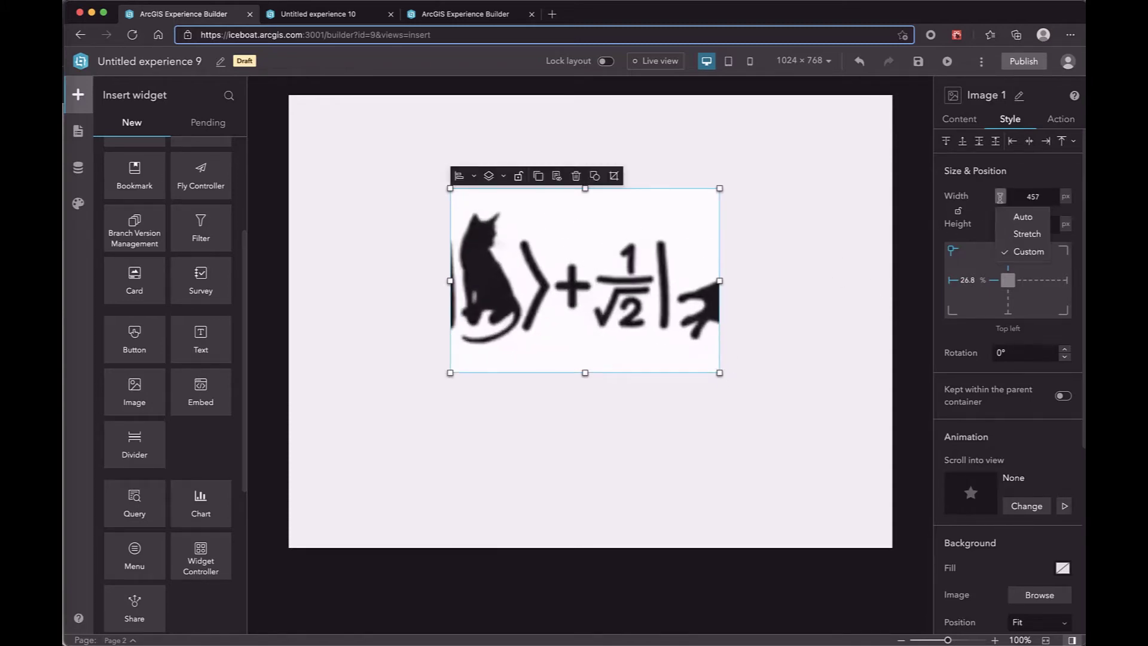
pyautogui.click(1026, 219)
pyautogui.click(1000, 223)
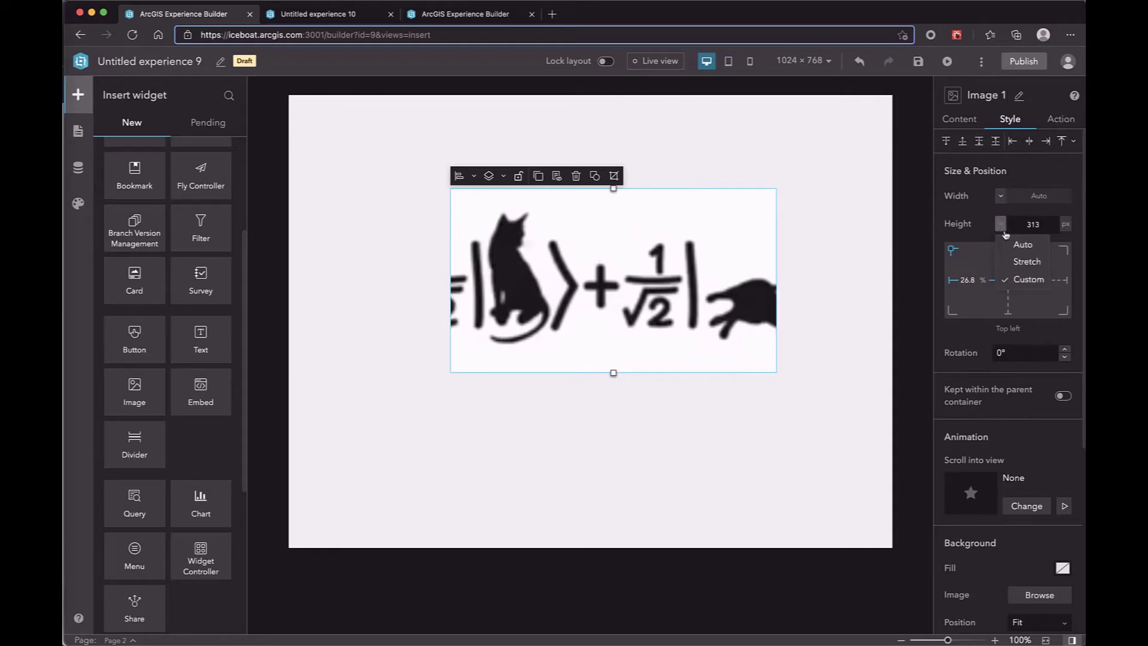
pyautogui.click(1016, 244)
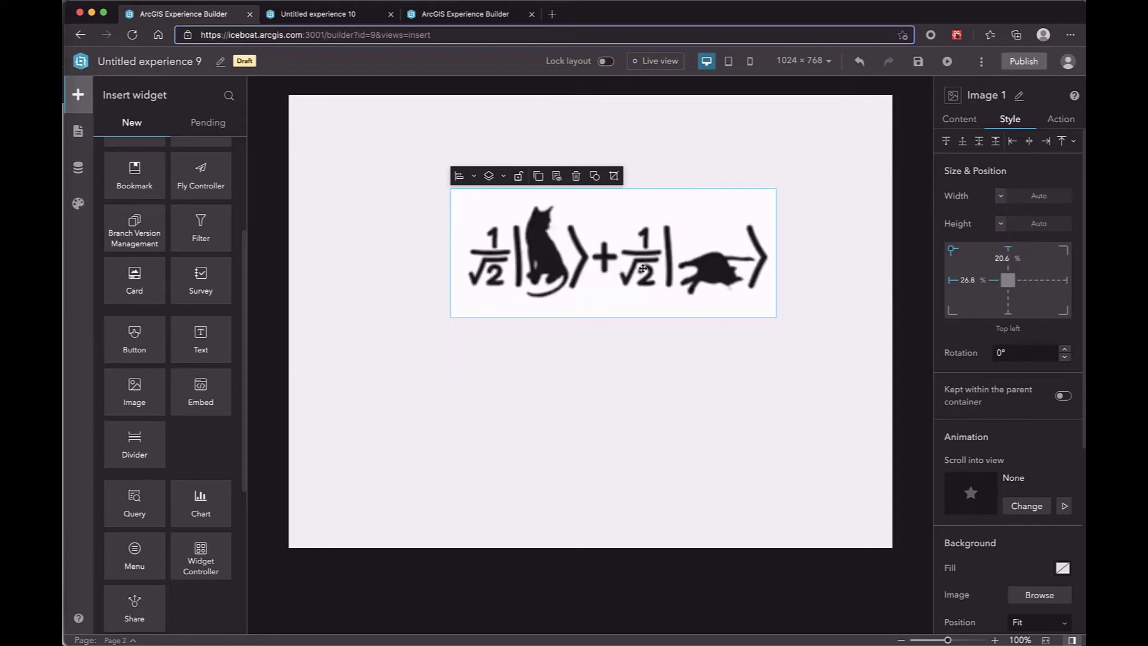
pyautogui.moveTo(643, 268); pyautogui.dragTo(548, 251)
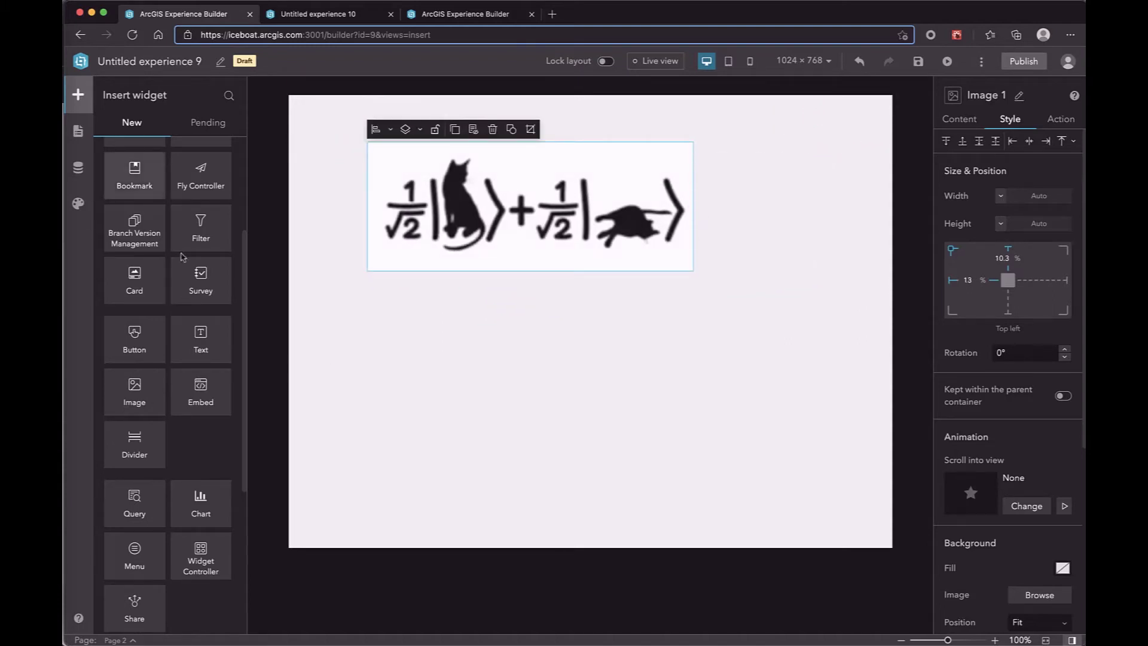
# Check quantum.png's Get Info in Finder (554 × 220 px), then close the Info window
pyautogui.click(64, 31)
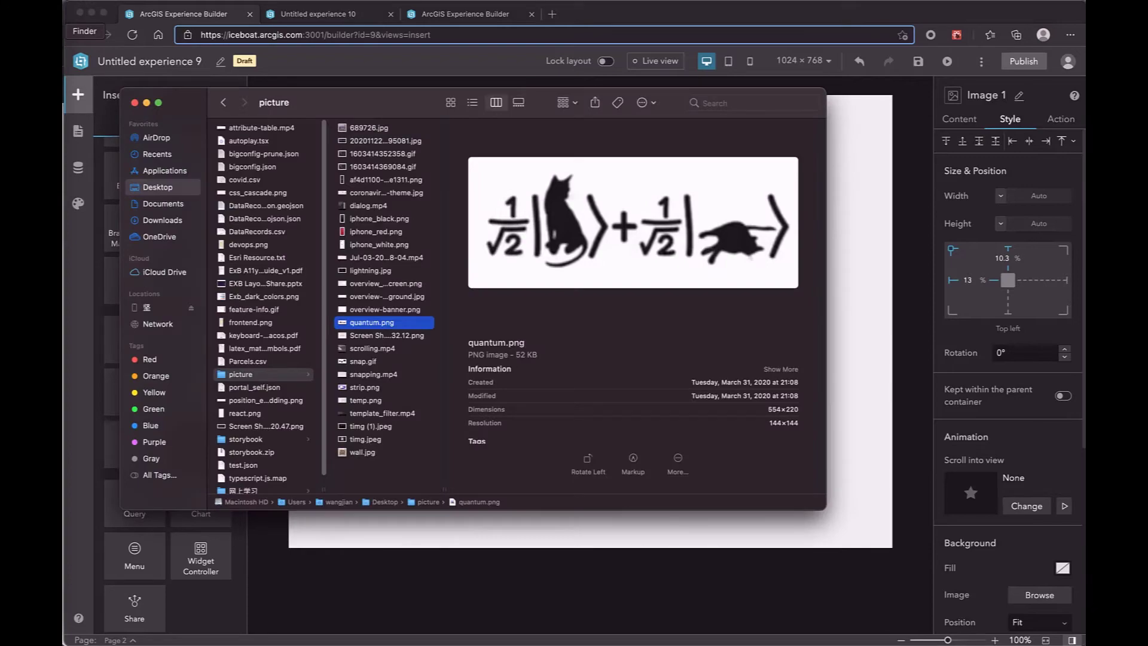
pyautogui.rightClick(381, 324)
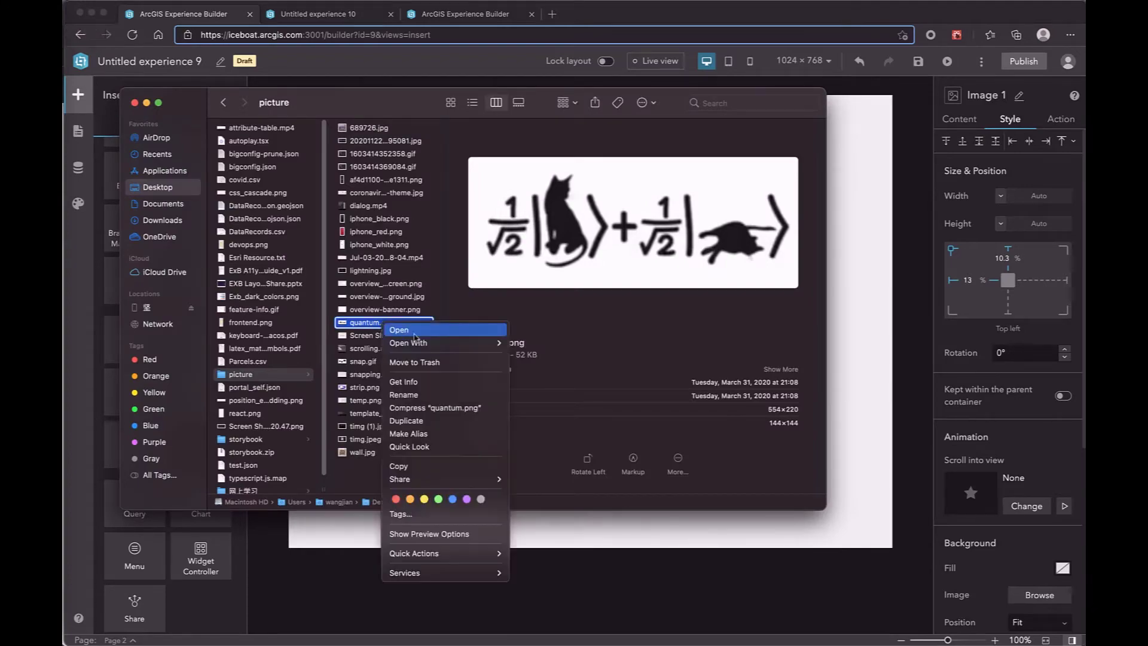
pyautogui.click(422, 386)
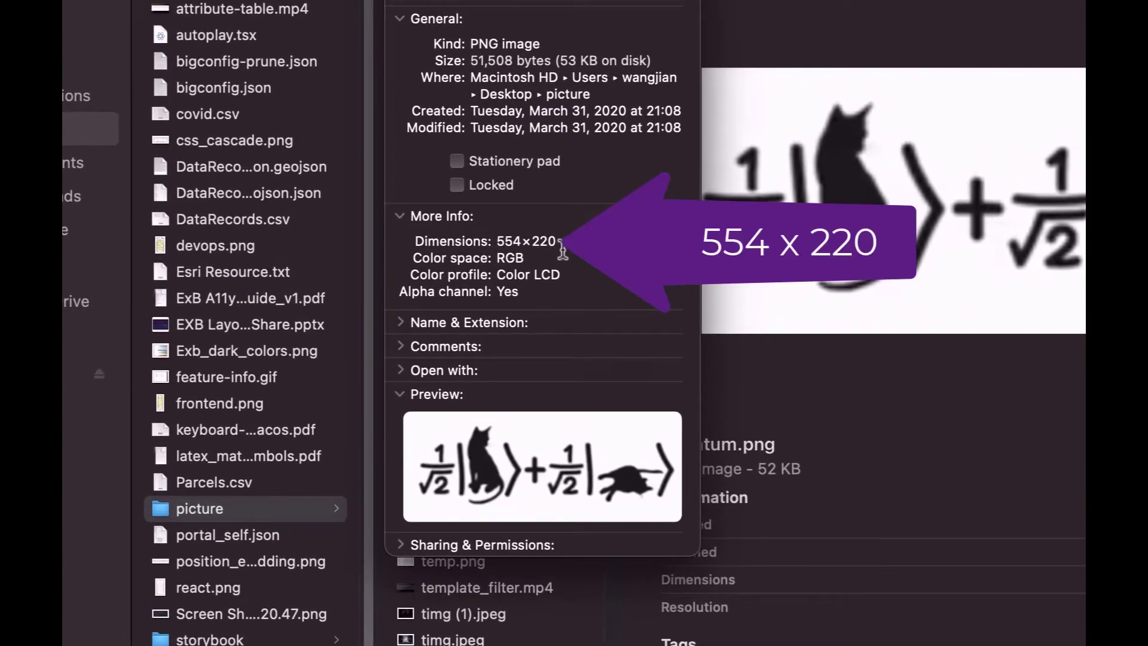
pyautogui.press('super+w')
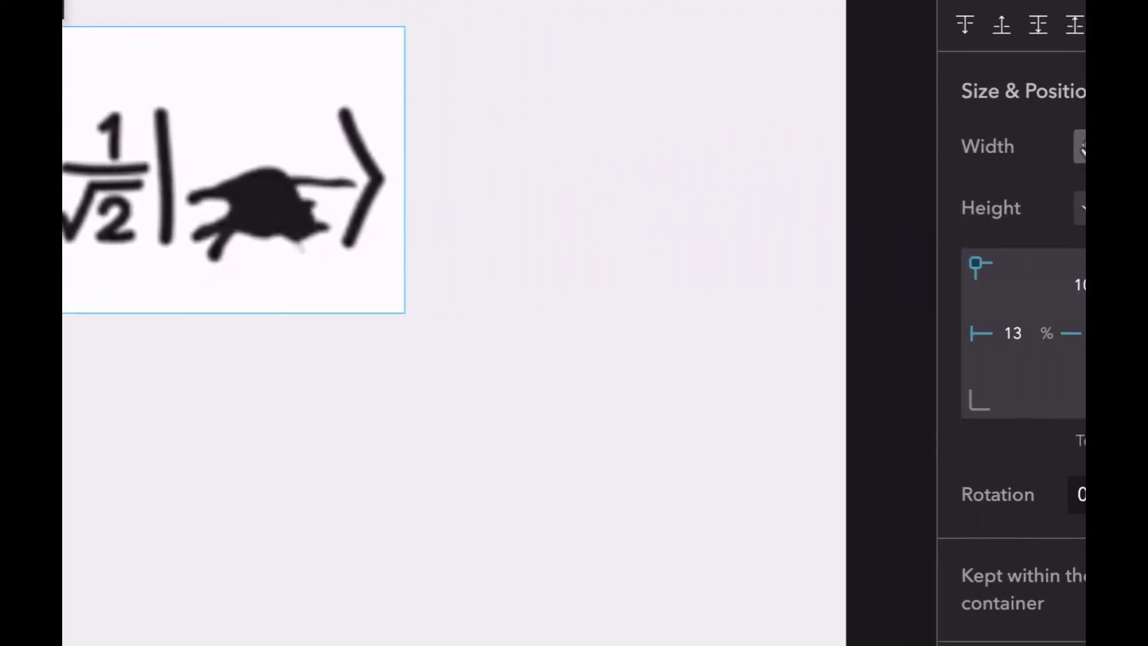
# Give the quantum image a Custom size of 554 × 220 px, then return to Finder
pyautogui.click(1080, 146)
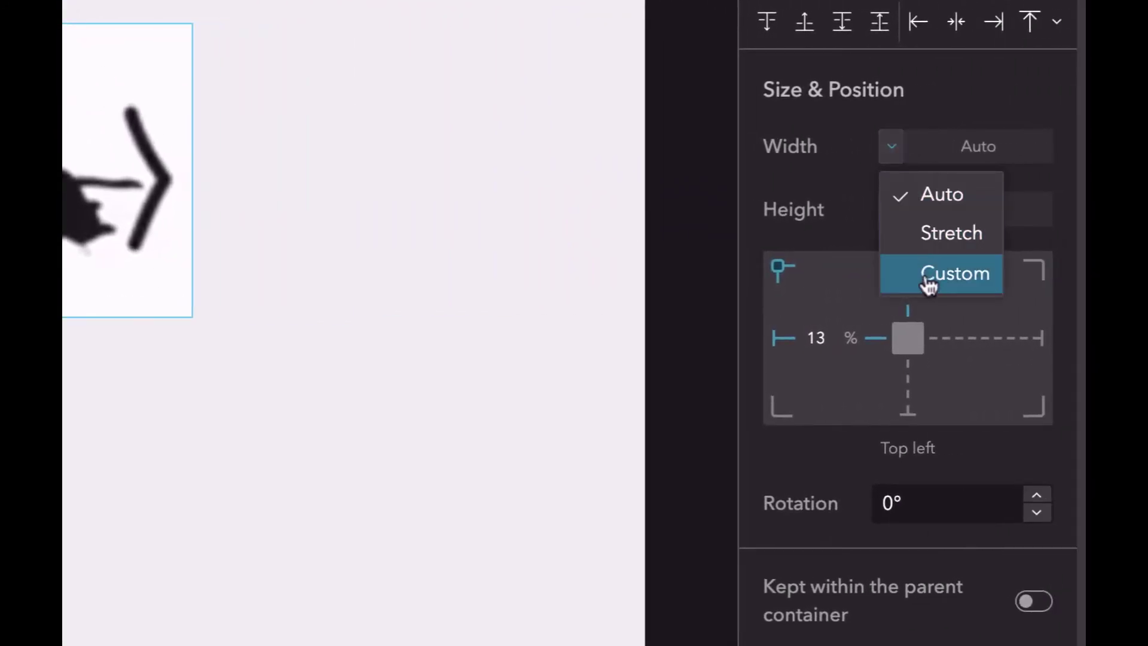
pyautogui.click(929, 286)
pyautogui.click(890, 211)
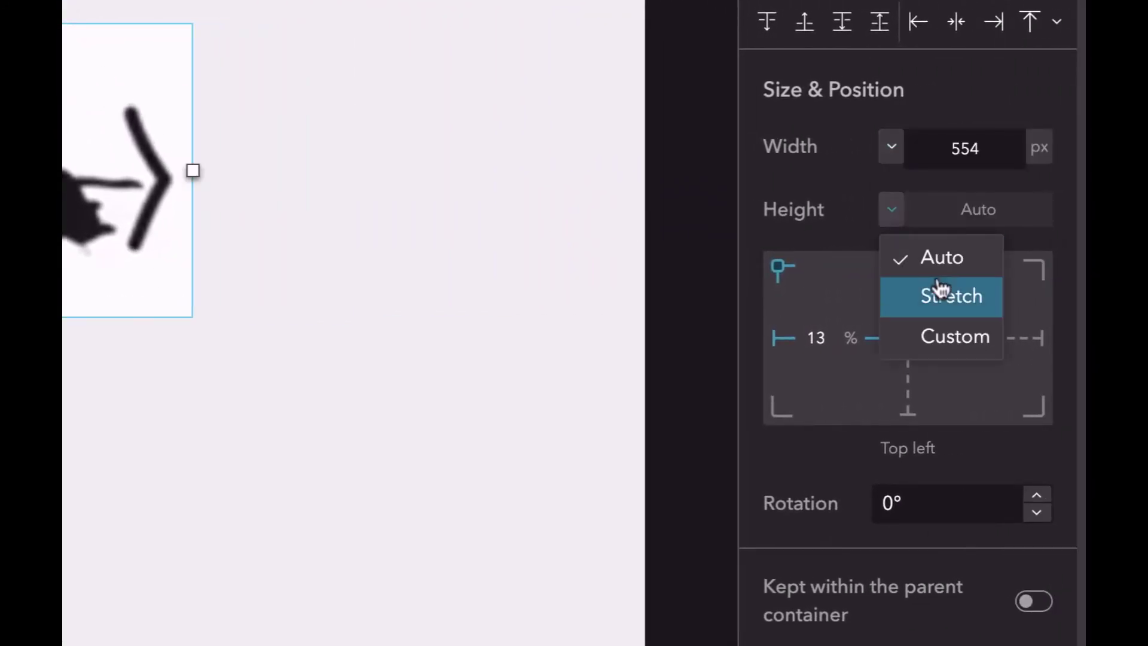
pyautogui.click(945, 342)
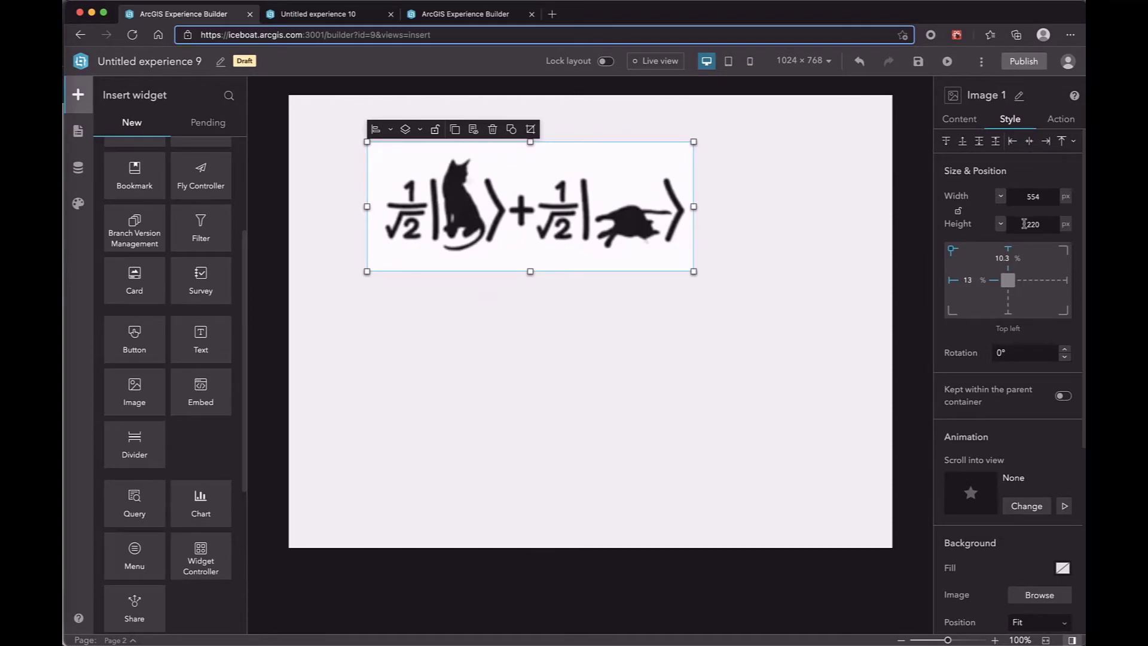
pyautogui.press('super+Tab')
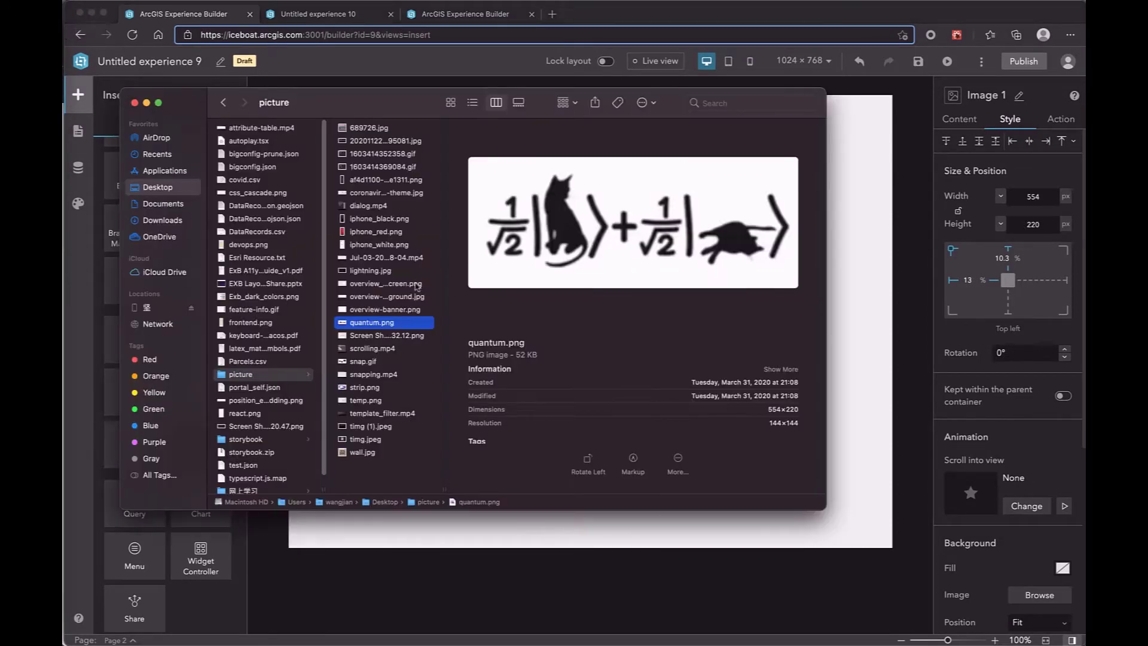
# Read strip.png's dimensions (2400 × 1365 px) in Get Info, then show Image 1's Content settings
pyautogui.rightClick(370, 389)
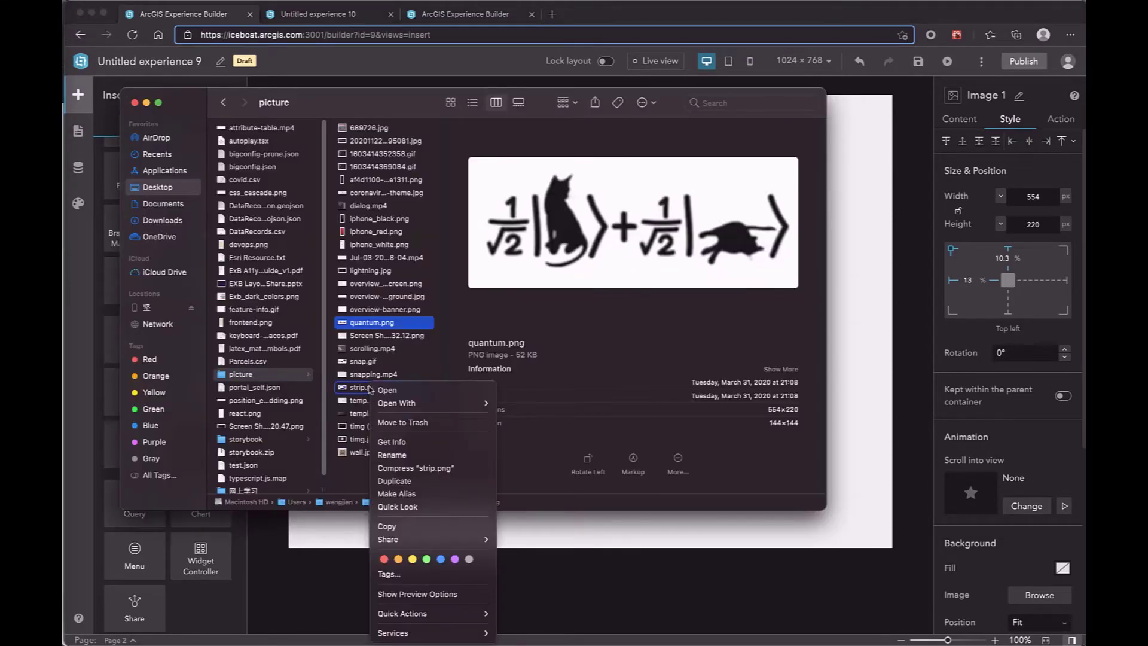
pyautogui.click(417, 443)
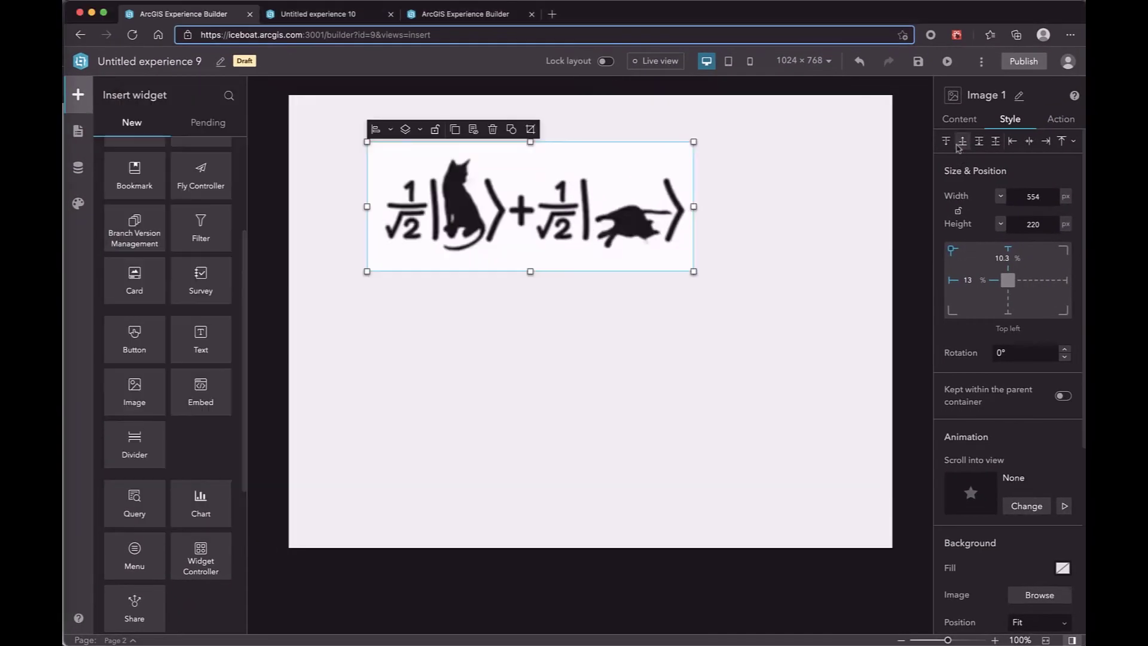
pyautogui.click(959, 119)
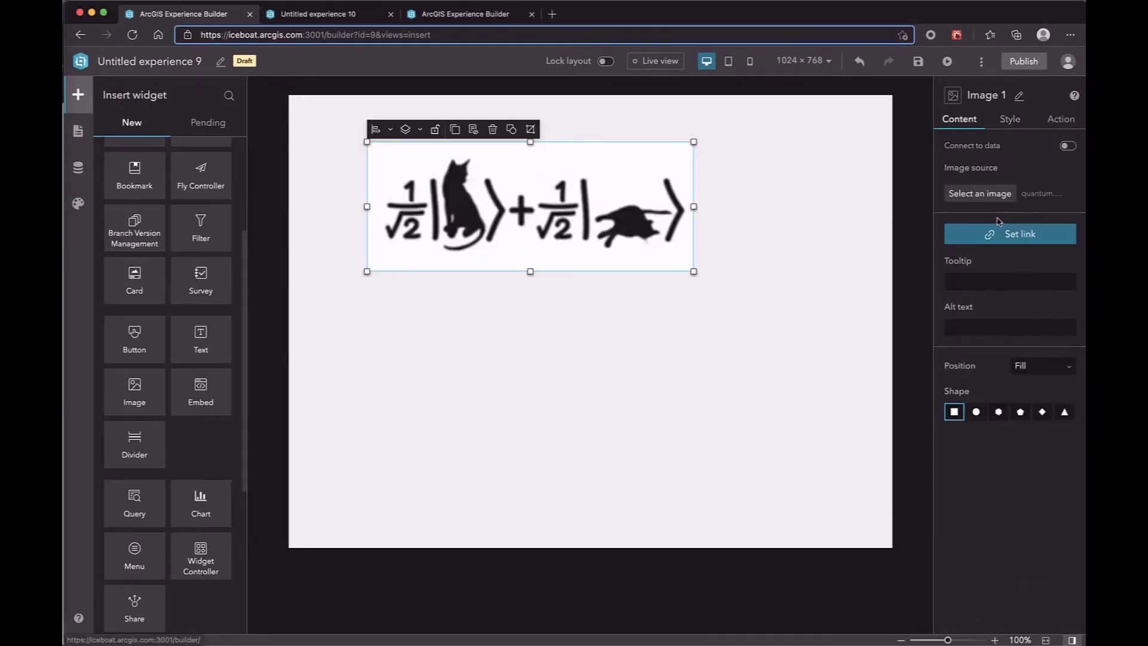
# Replace Image 1's picture with the strip.png purple ribbon
pyautogui.click(980, 193)
pyautogui.click(819, 185)
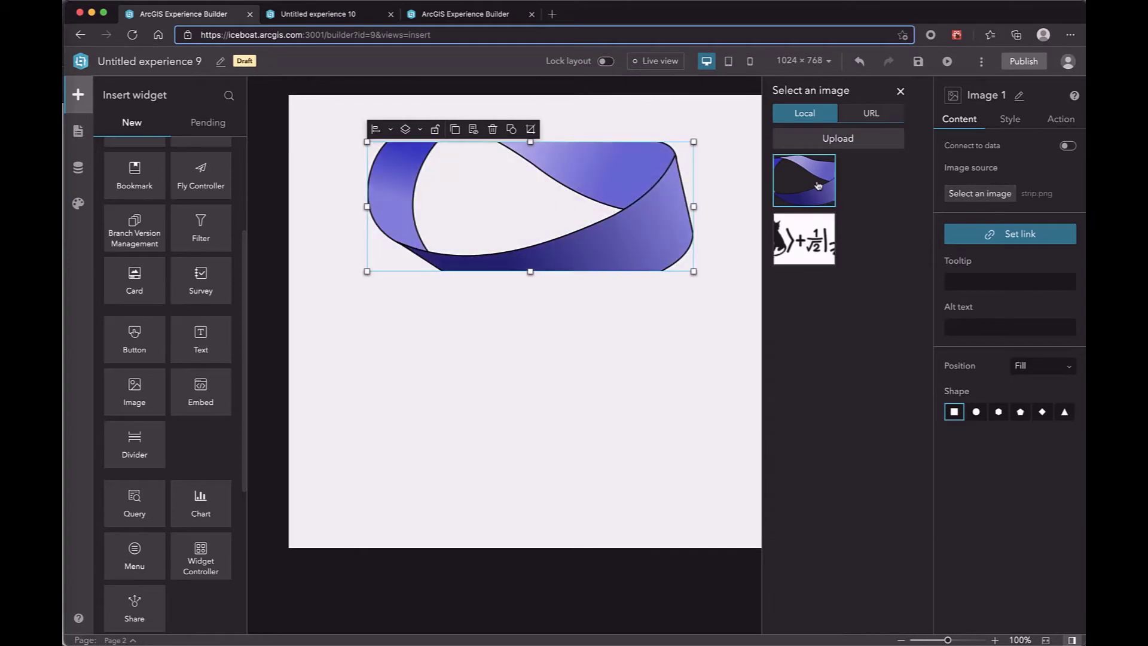
pyautogui.click(901, 93)
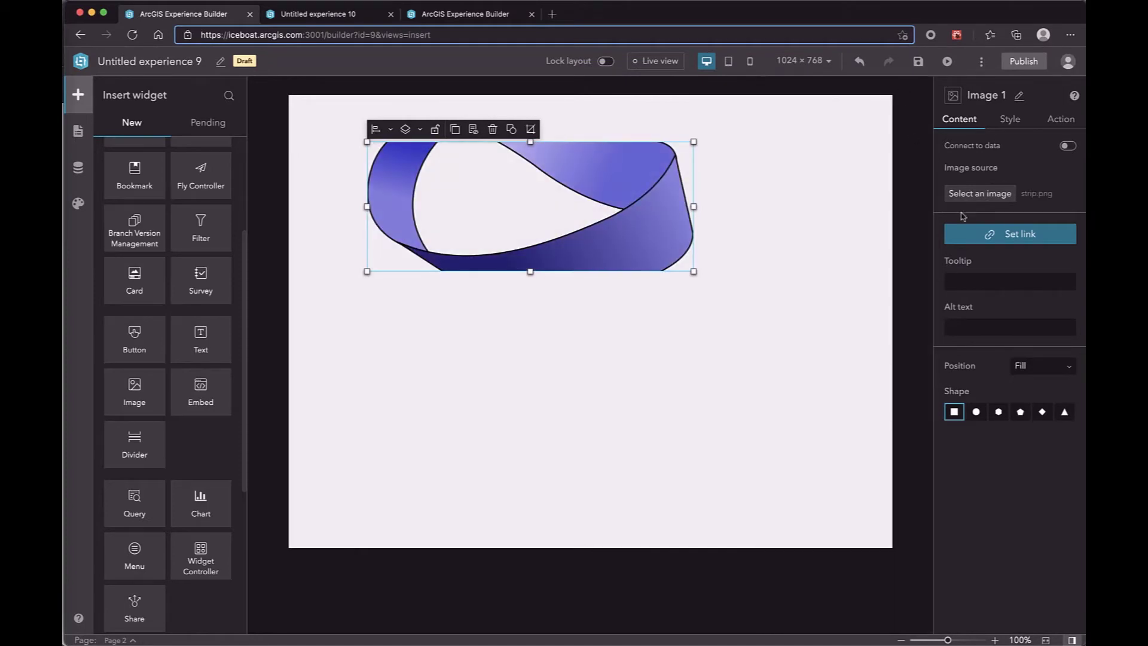
# Set the ribbon's width and height to Auto and drag it to span the page
pyautogui.click(1010, 119)
pyautogui.click(1000, 197)
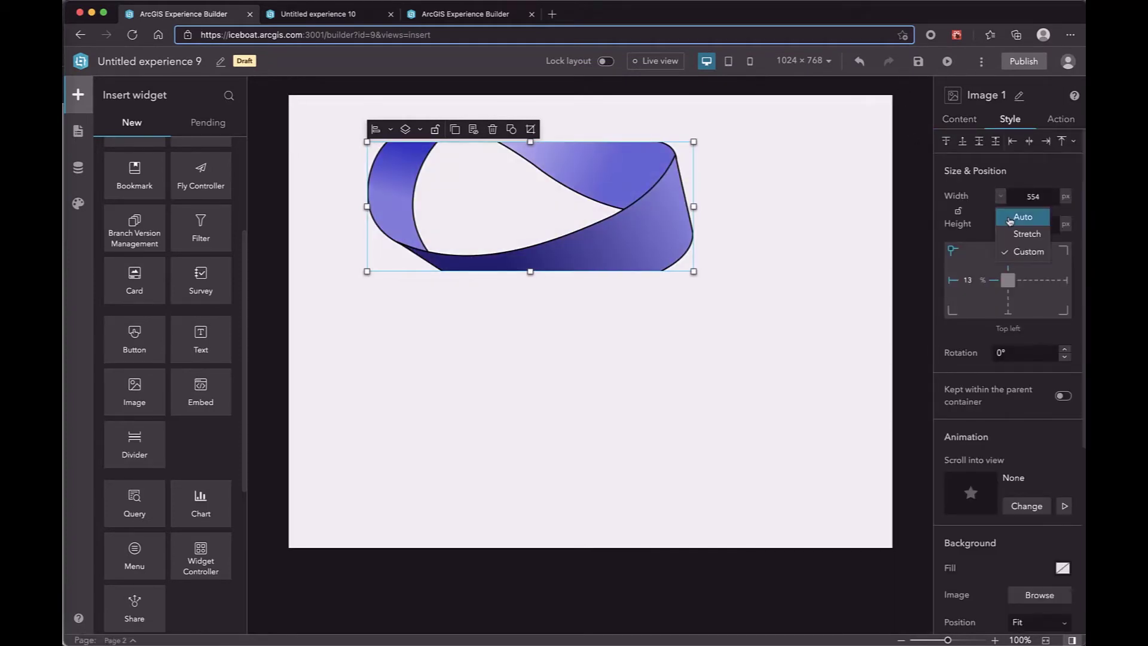
pyautogui.click(1010, 217)
pyautogui.click(1001, 223)
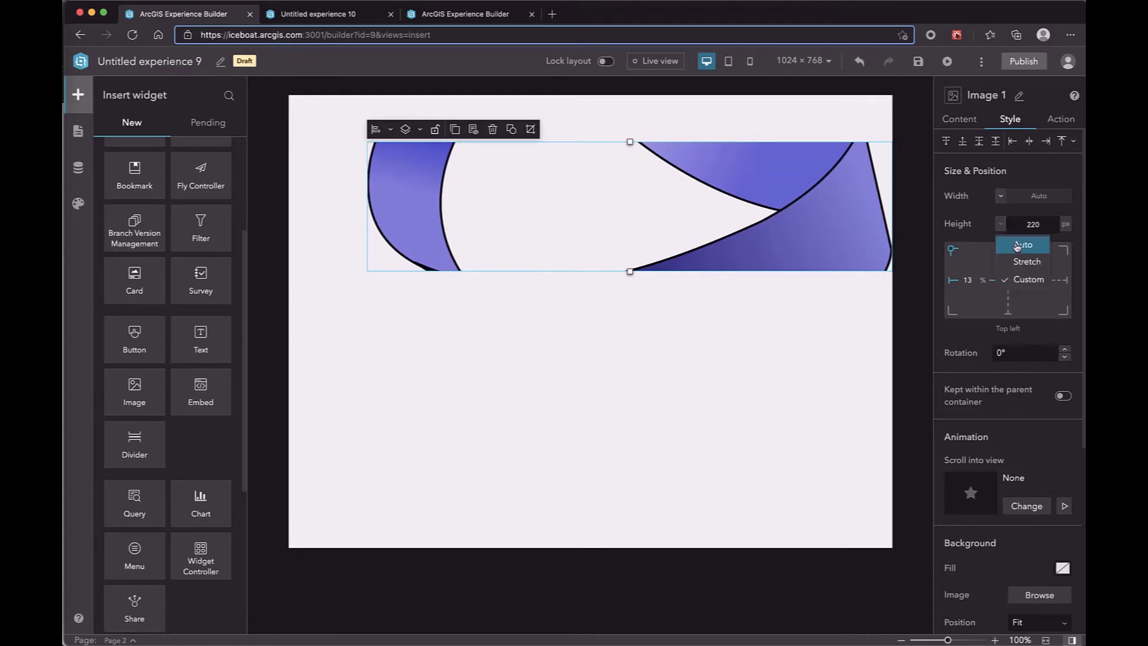
pyautogui.click(1017, 245)
pyautogui.moveTo(728, 356); pyautogui.dragTo(599, 373)
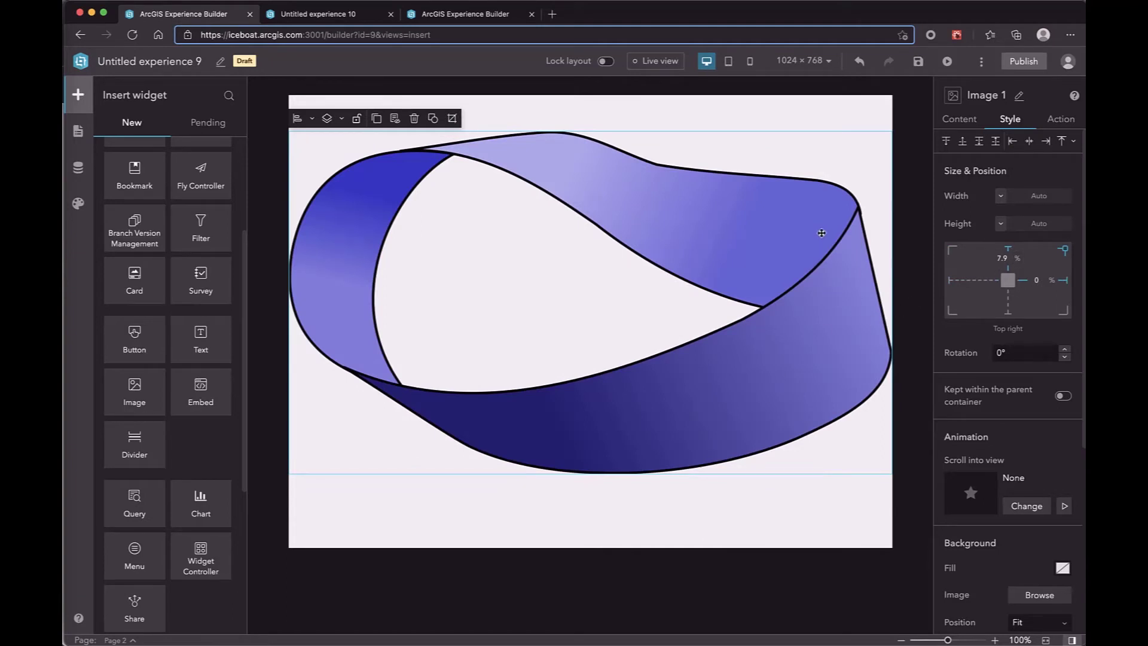
# Preview the ribbon image at the 1280 × 800 screen size
pyautogui.click(822, 62)
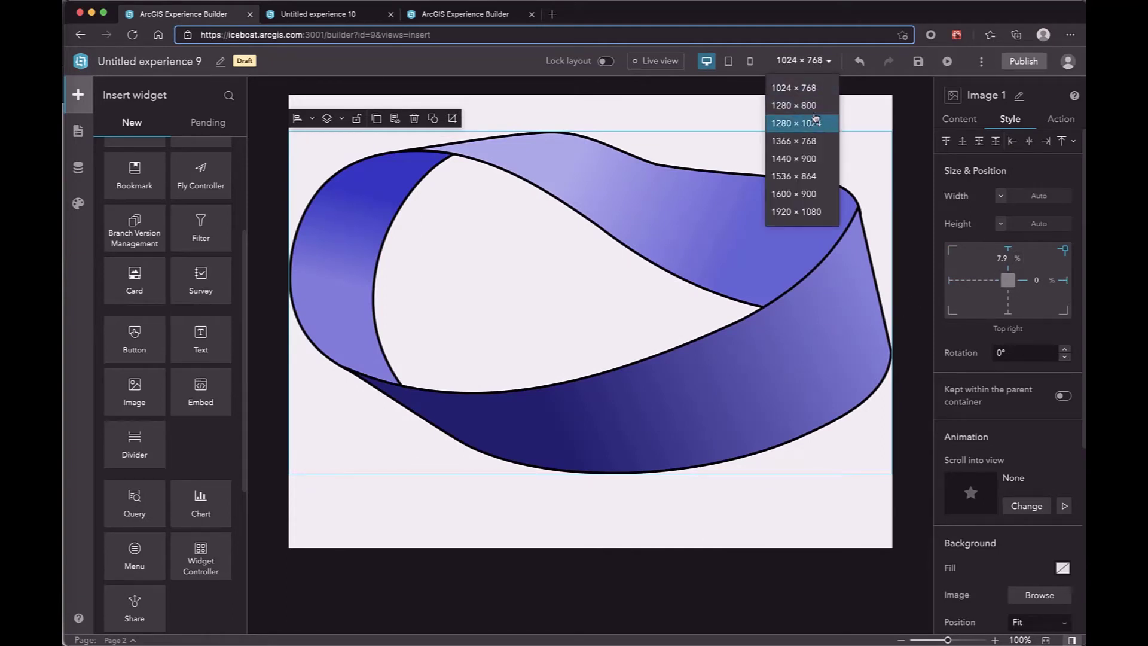
pyautogui.click(815, 106)
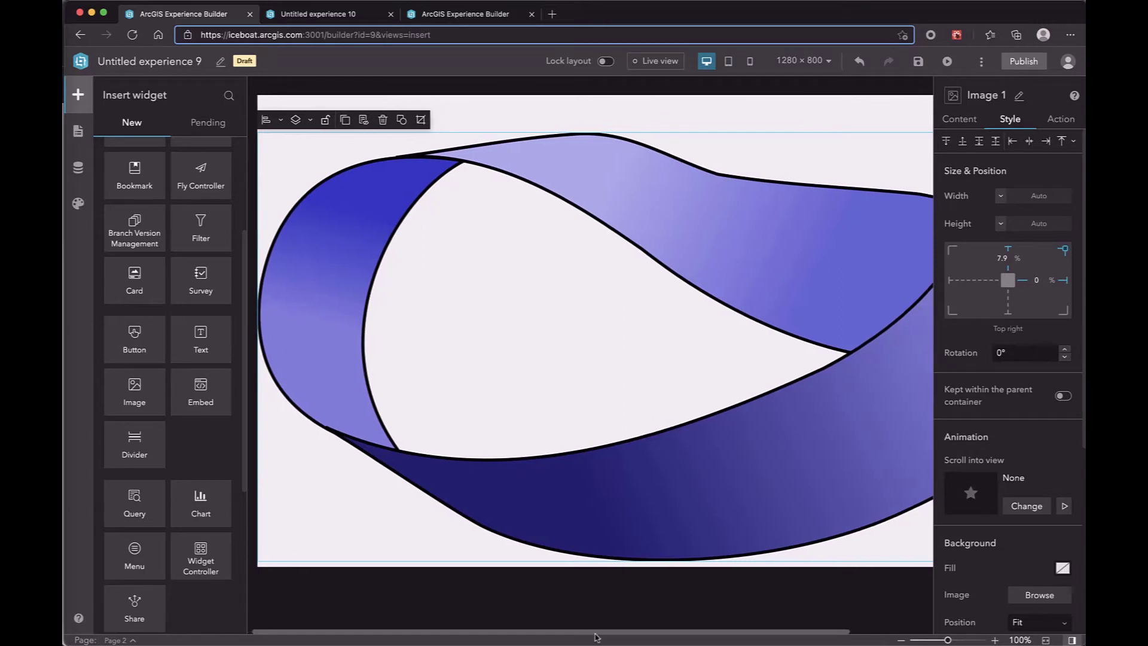
pyautogui.hscroll(3, 590, 635)
pyautogui.hscroll(-3, 591, 640)
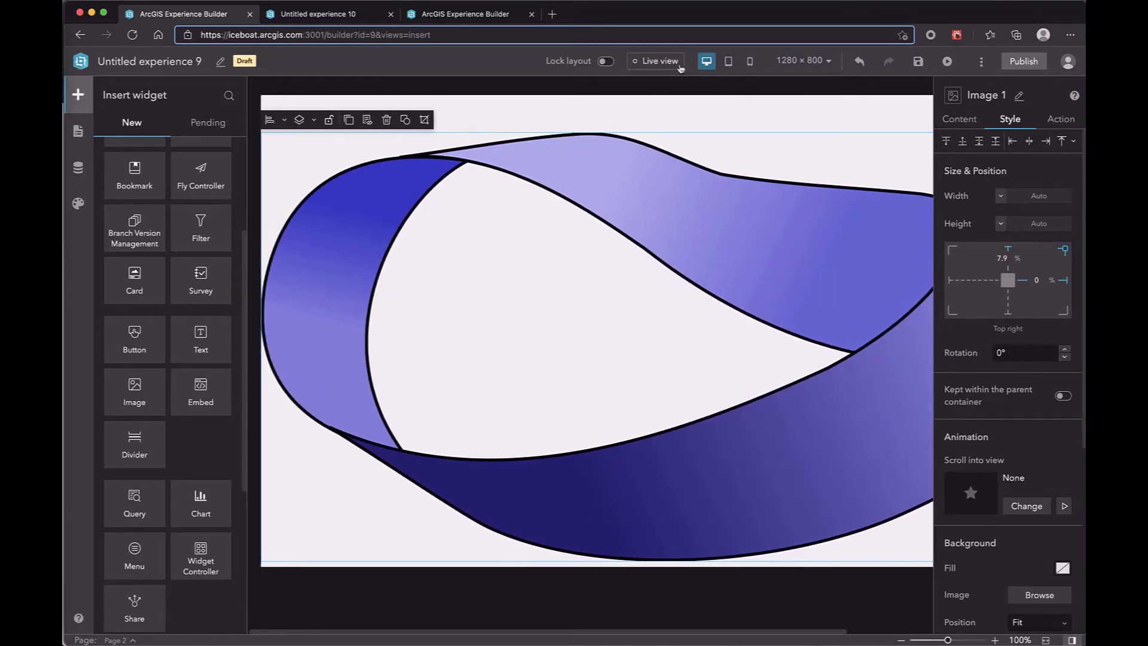
# Return to 1024 × 768 and delete the ribbon image from Page 2
pyautogui.click(805, 61)
pyautogui.click(809, 88)
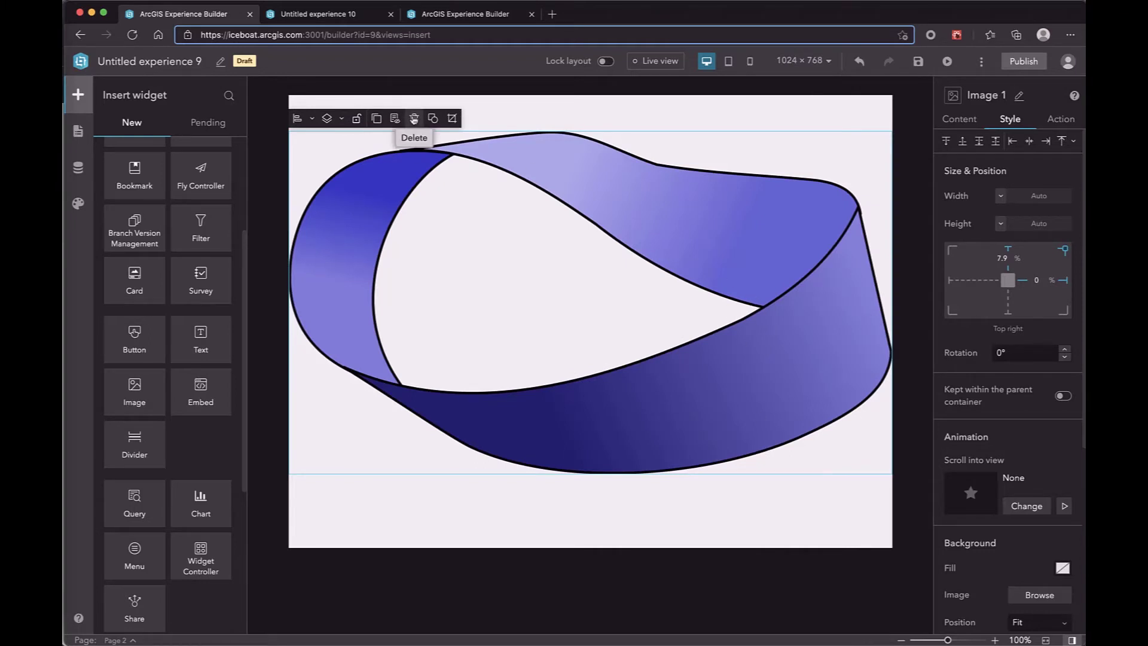
pyautogui.click(414, 119)
# Add a Text widget to the page and paste the ArcGIS Platform paragraph into it
pyautogui.moveTo(201, 340); pyautogui.dragTo(524, 248)
pyautogui.moveTo(450, 460); pyautogui.dragTo(467, 447)
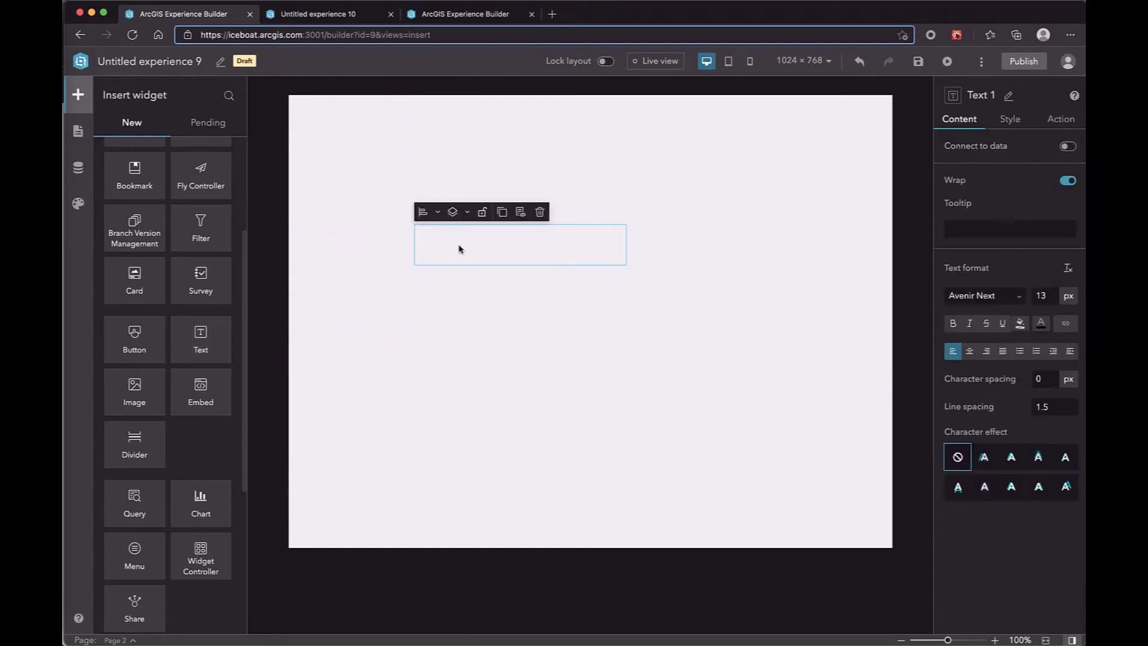
pyautogui.press('super+v')
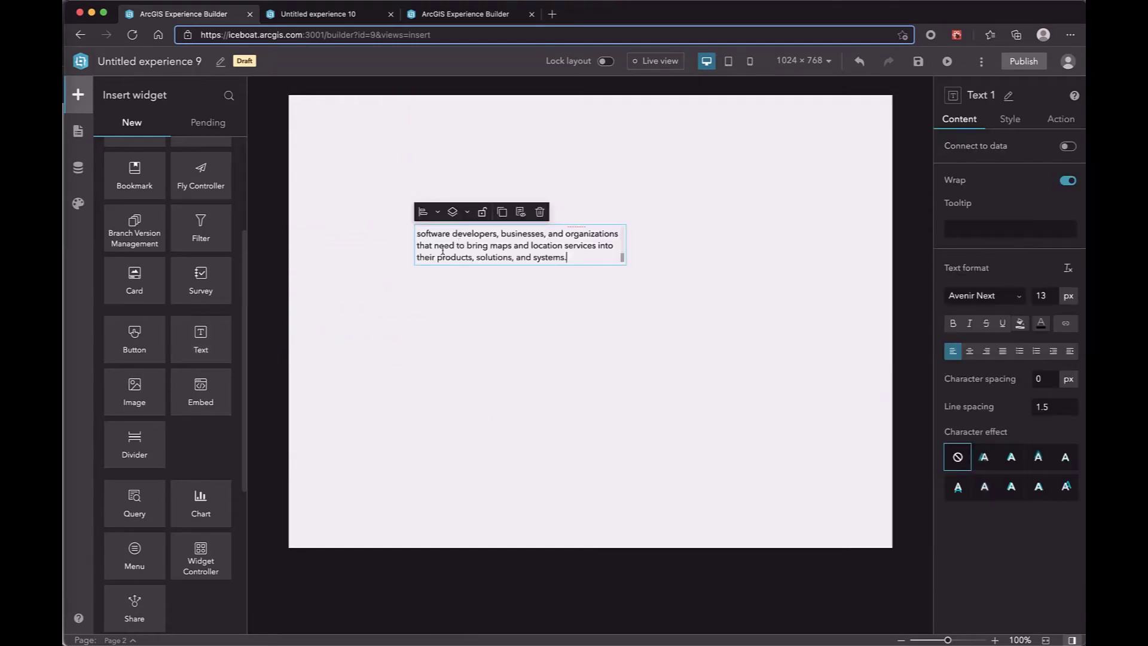
pyautogui.click(555, 293)
# Set the text box's Height to Auto in its Style settings
pyautogui.click(583, 250)
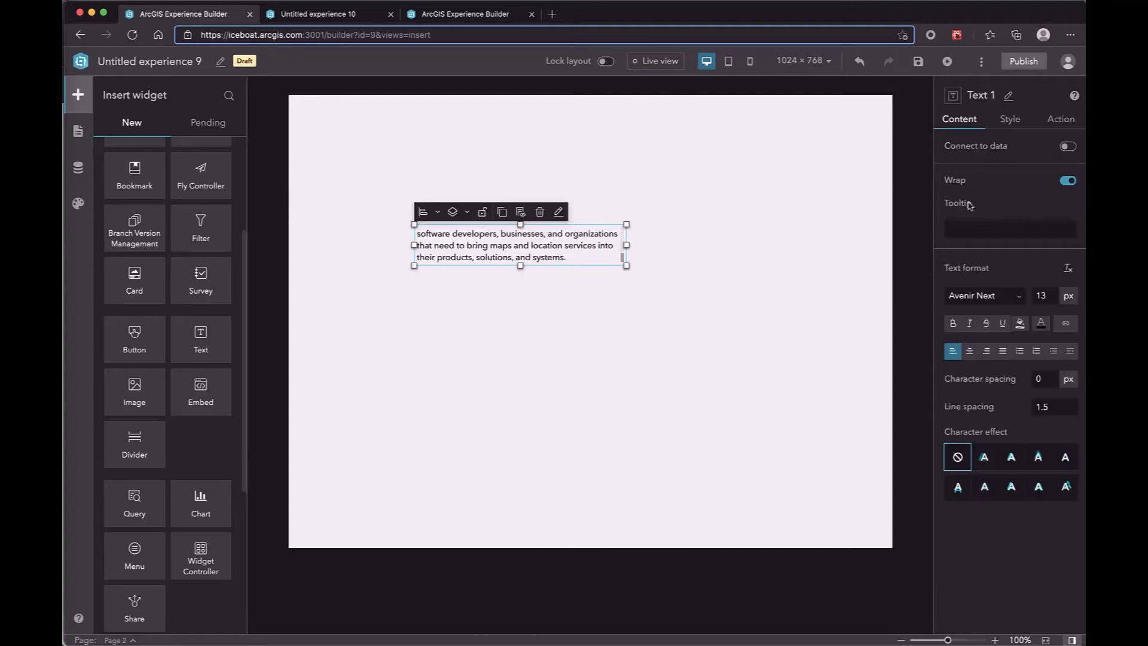
pyautogui.click(1012, 122)
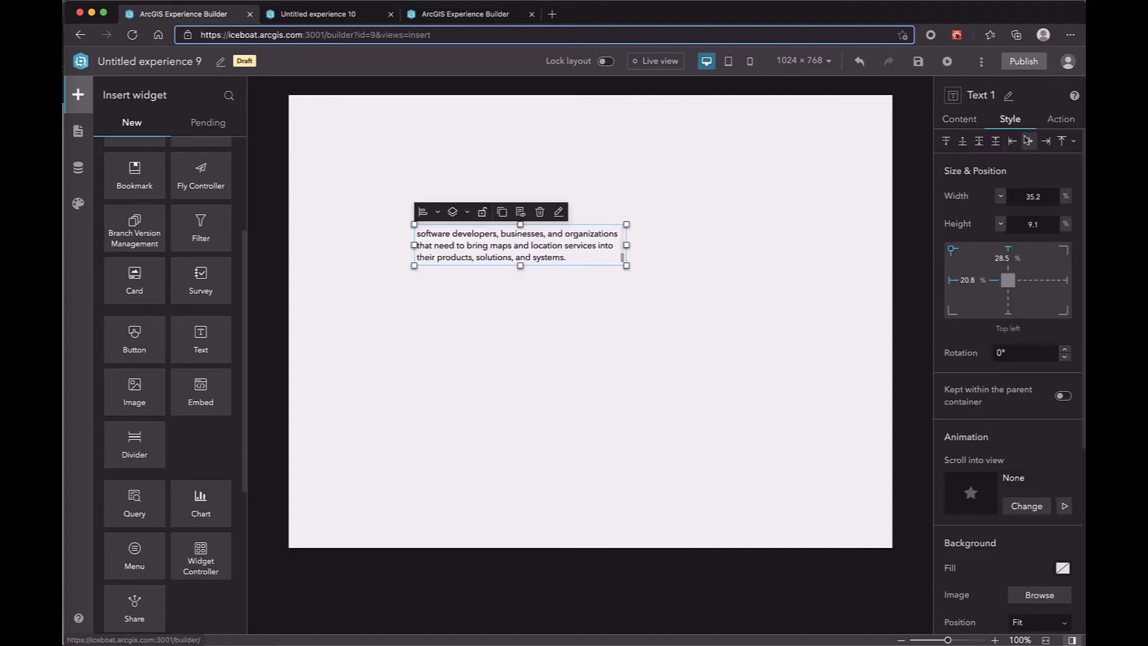
pyautogui.click(1002, 226)
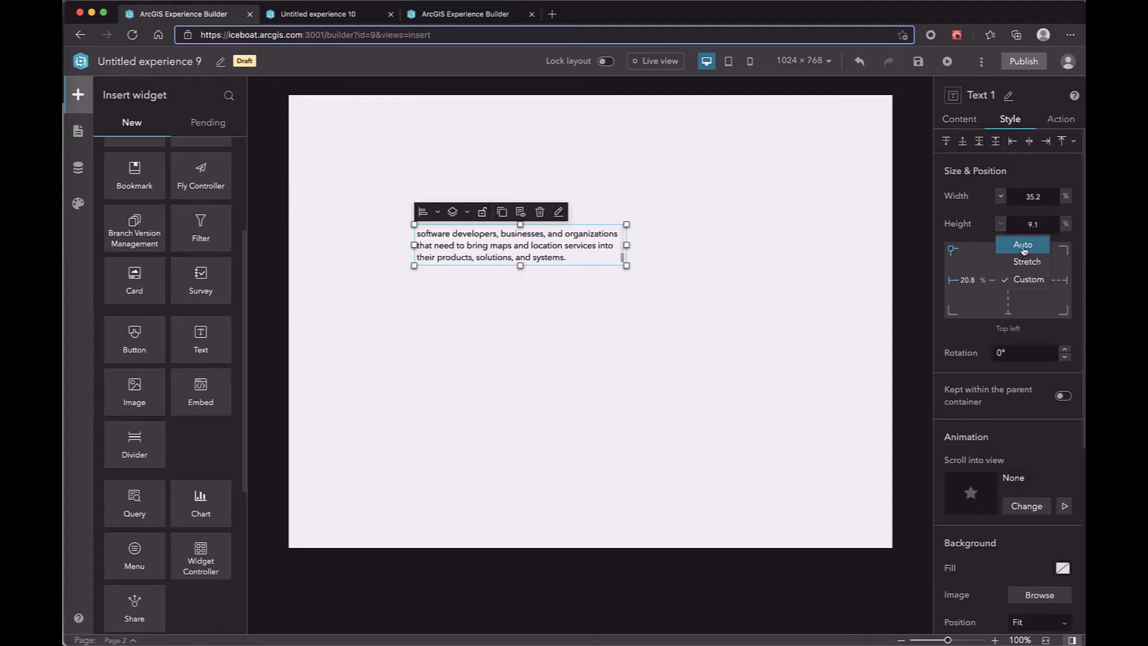
pyautogui.click(1024, 245)
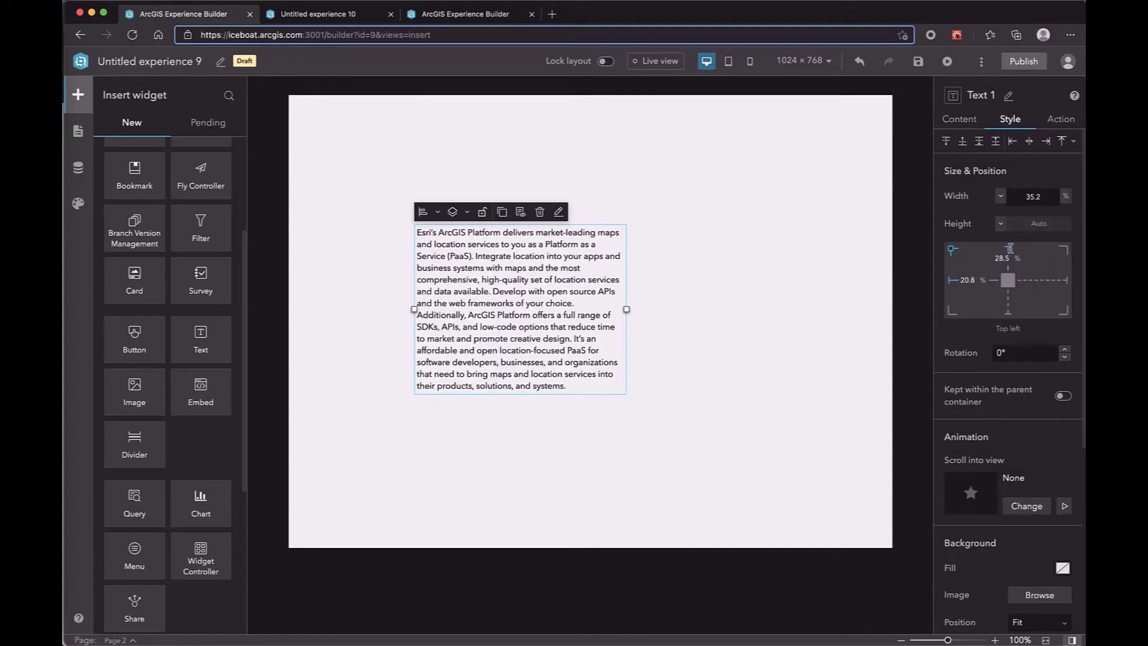
# Delete the text from 'Develop' onward and move the box up and left
pyautogui.doubleClick(574, 387)
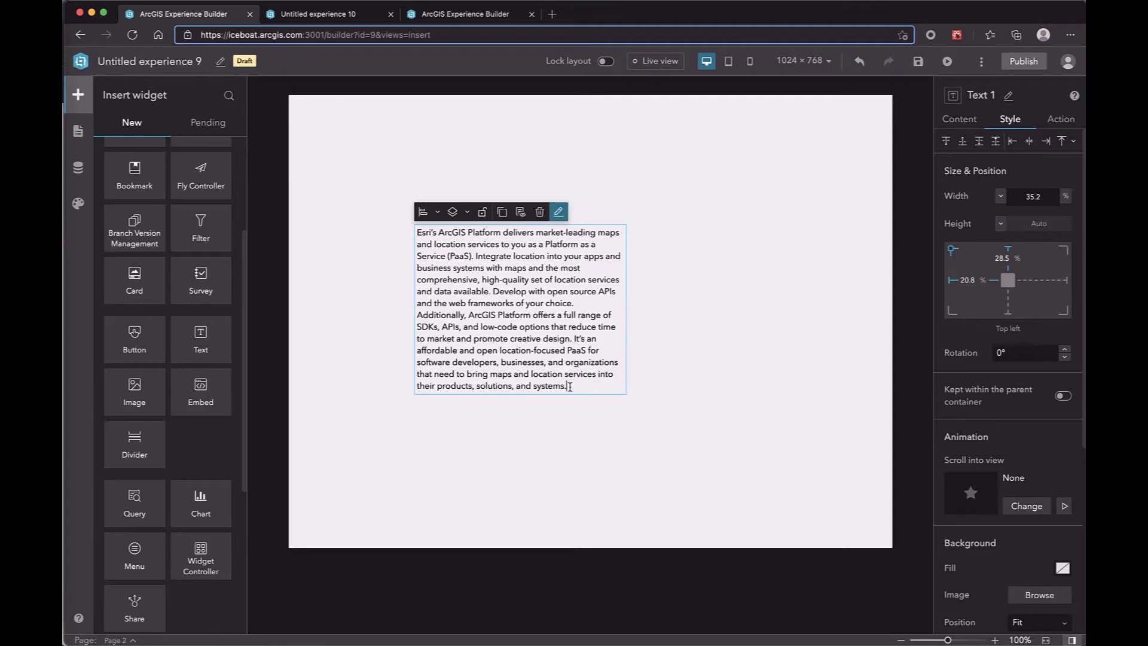
pyautogui.moveTo(569, 387); pyautogui.dragTo(496, 294)
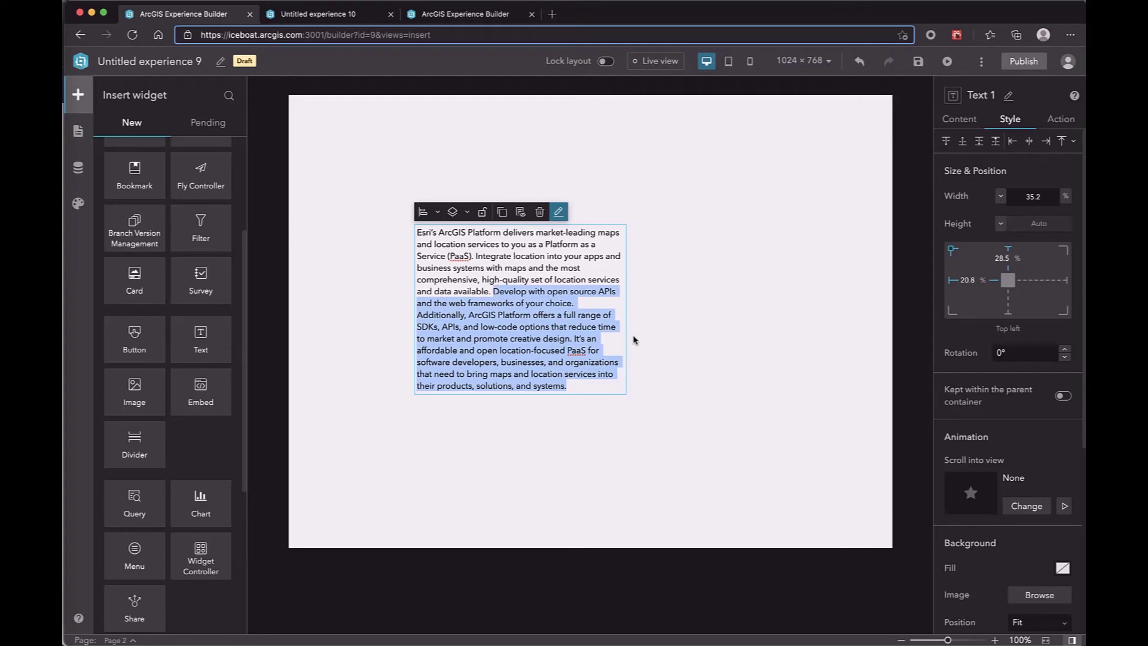
pyautogui.press('BackSpace')
pyautogui.click(667, 303)
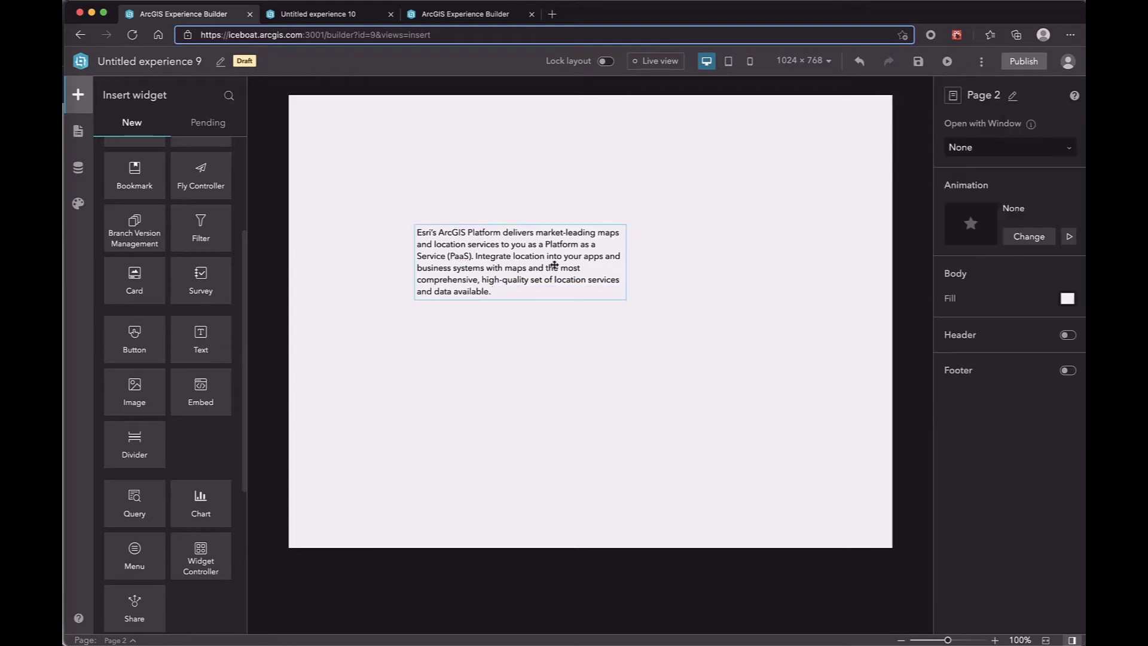
pyautogui.moveTo(506, 269); pyautogui.dragTo(498, 212)
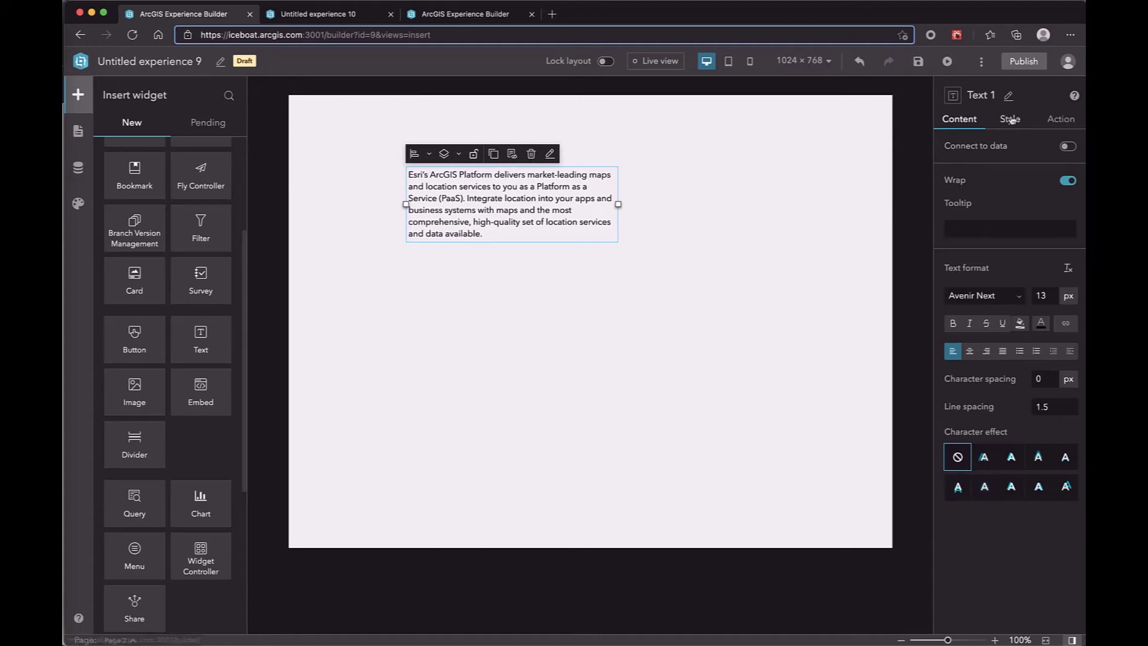
# Place an Image widget on Page 2 and set its Width to Stretch
pyautogui.click(532, 157)
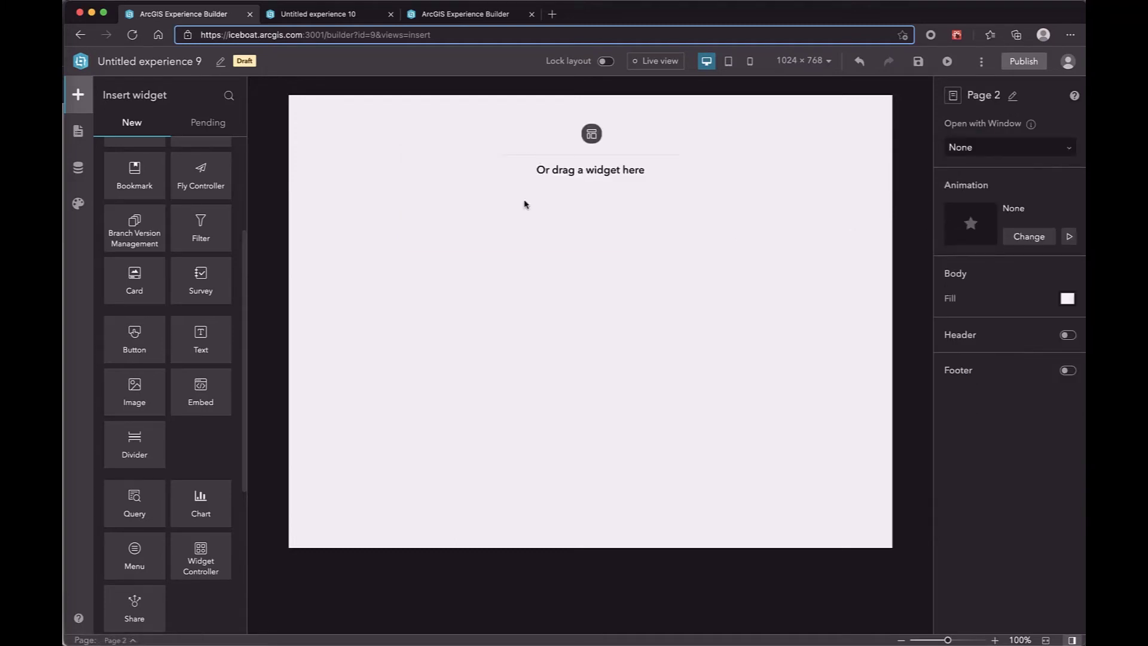
pyautogui.moveTo(135, 396); pyautogui.dragTo(538, 234)
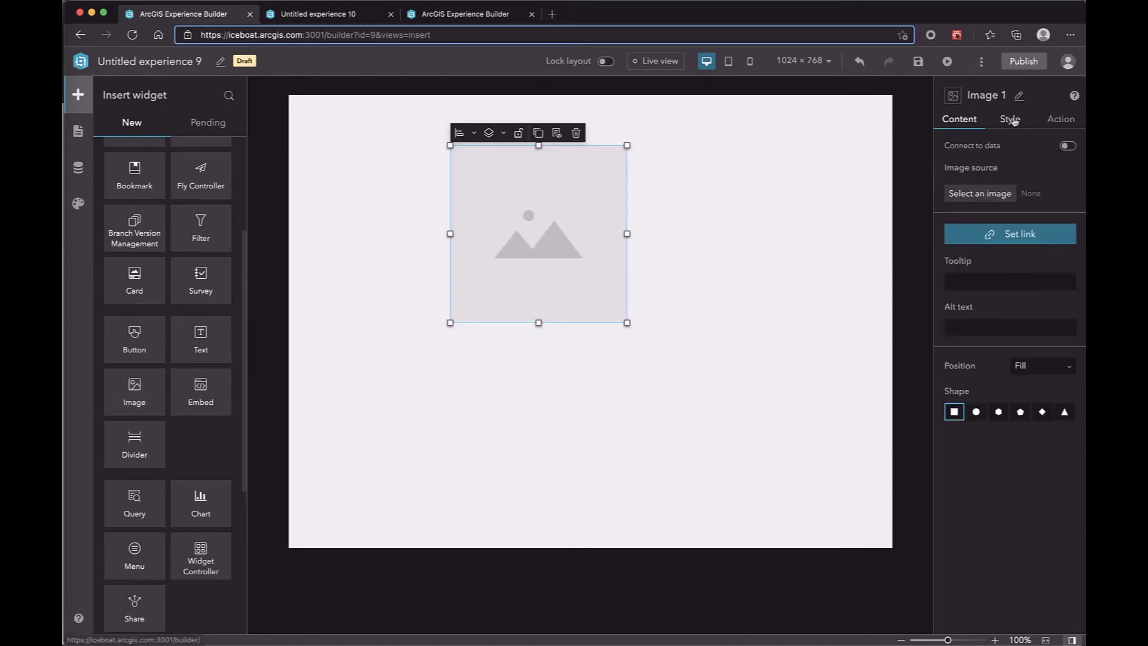
pyautogui.click(1010, 119)
pyautogui.click(1001, 197)
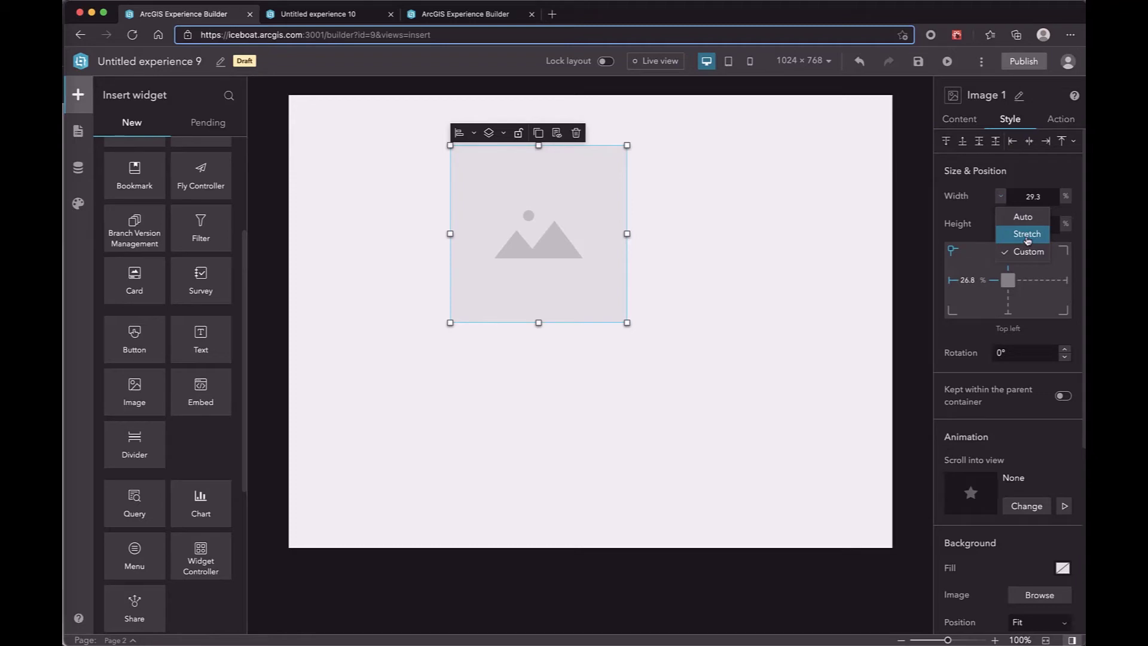
pyautogui.click(1028, 235)
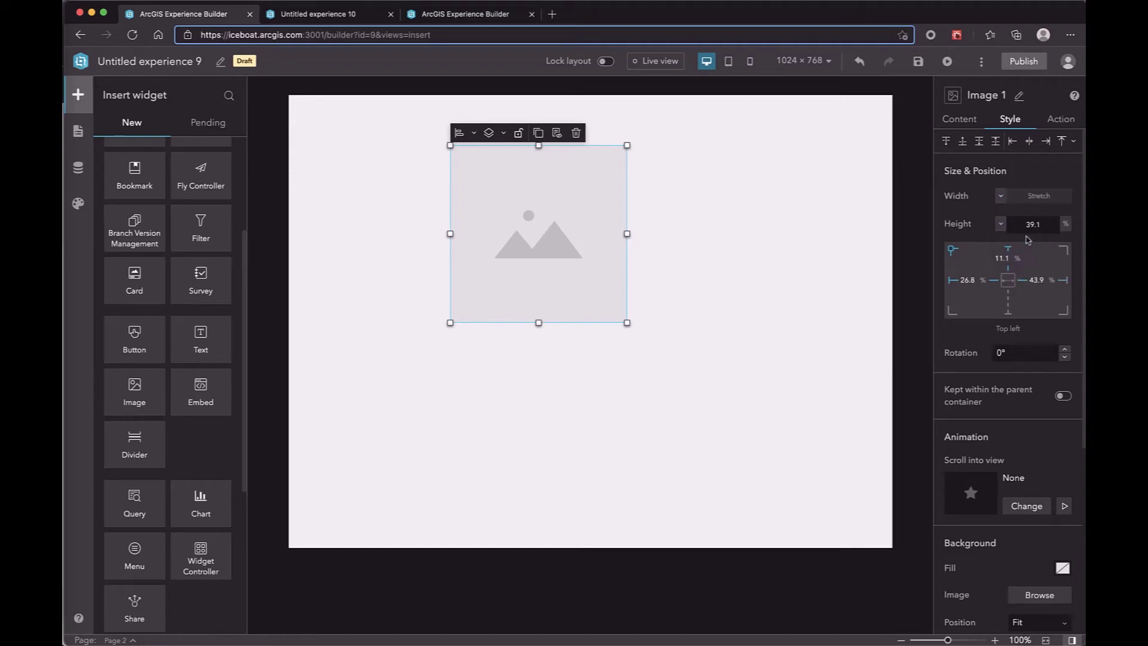
# Keep the custom height and extend the image to 5.5% left and 4.6% right margins
pyautogui.click(1001, 224)
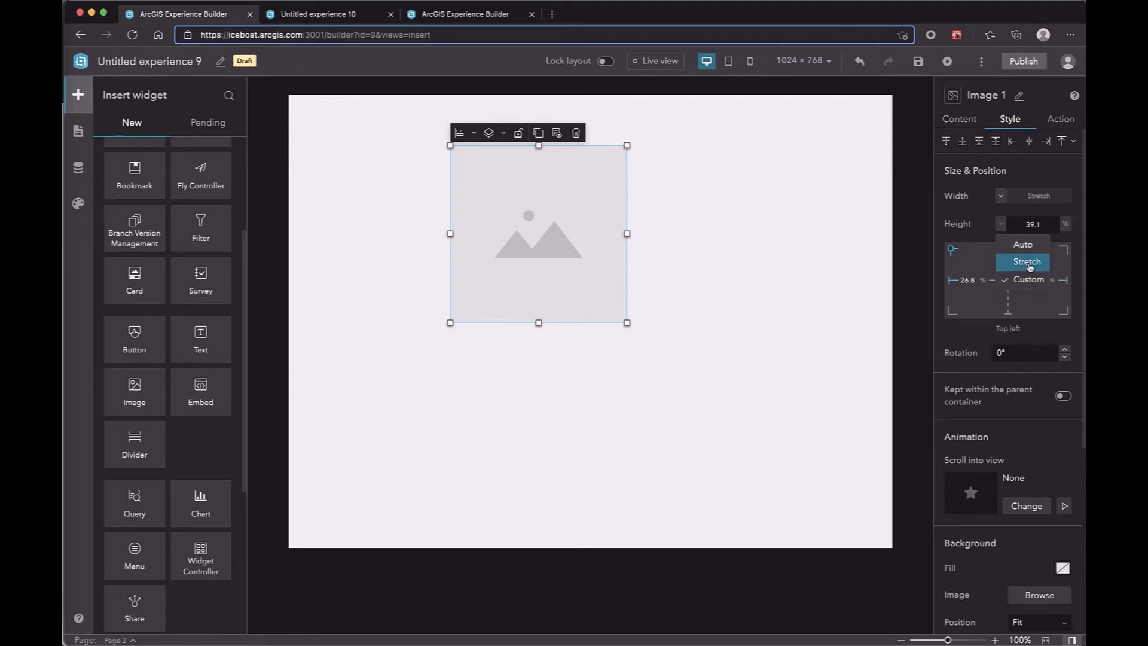
pyautogui.click(979, 214)
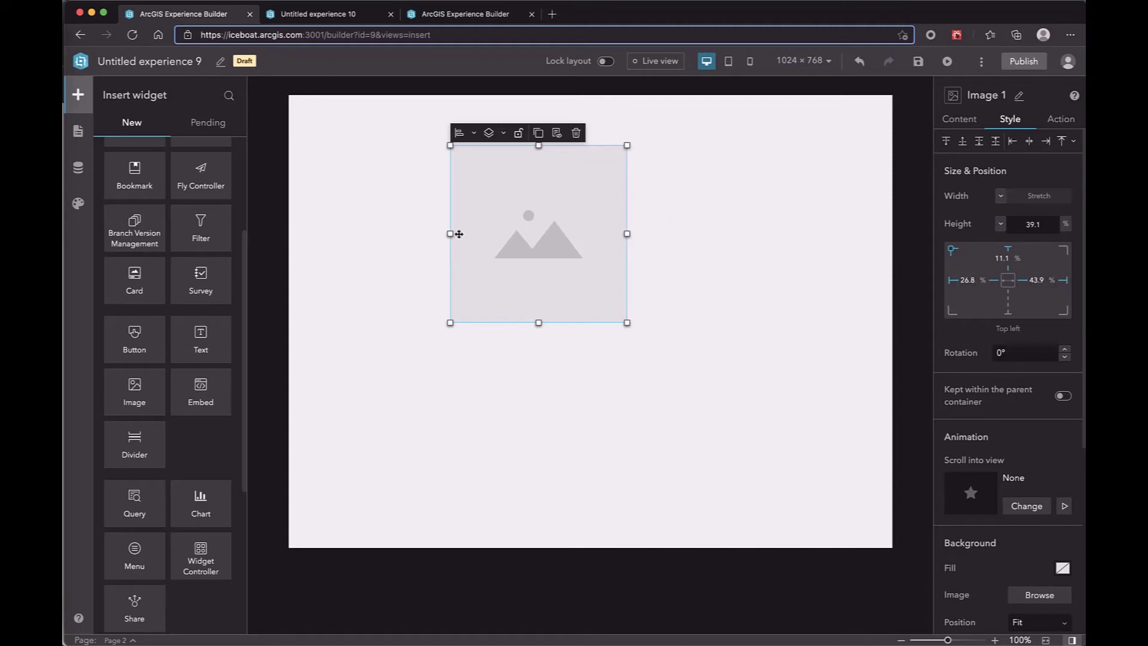
pyautogui.moveTo(450, 234); pyautogui.dragTo(317, 215)
pyautogui.moveTo(627, 234); pyautogui.dragTo(865, 233)
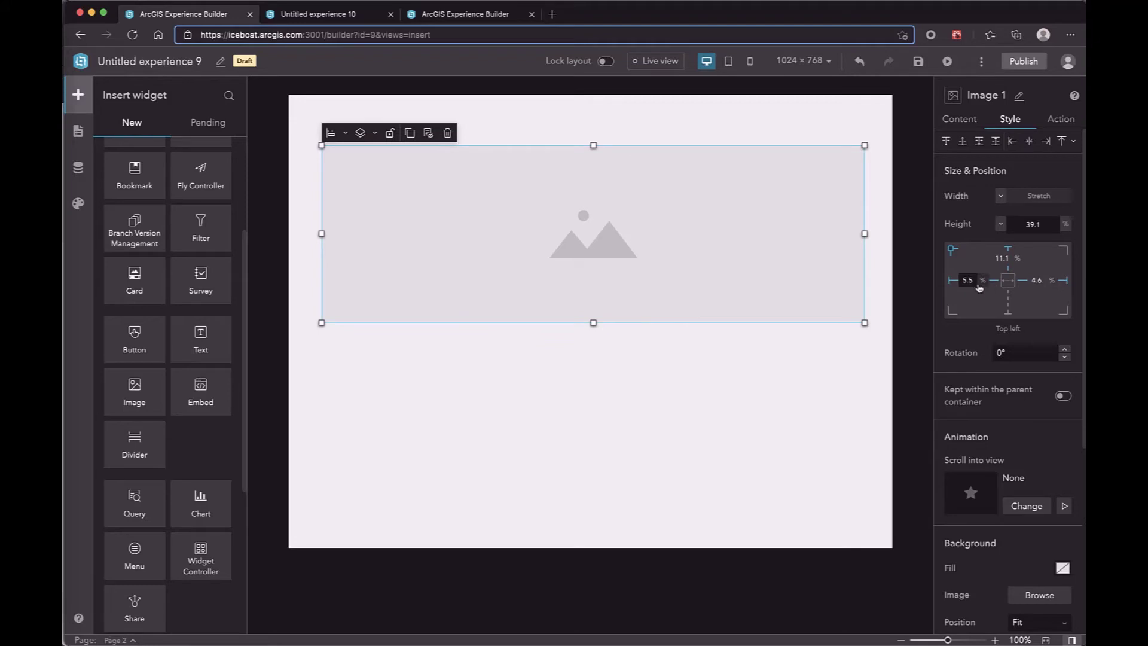
pyautogui.click(814, 63)
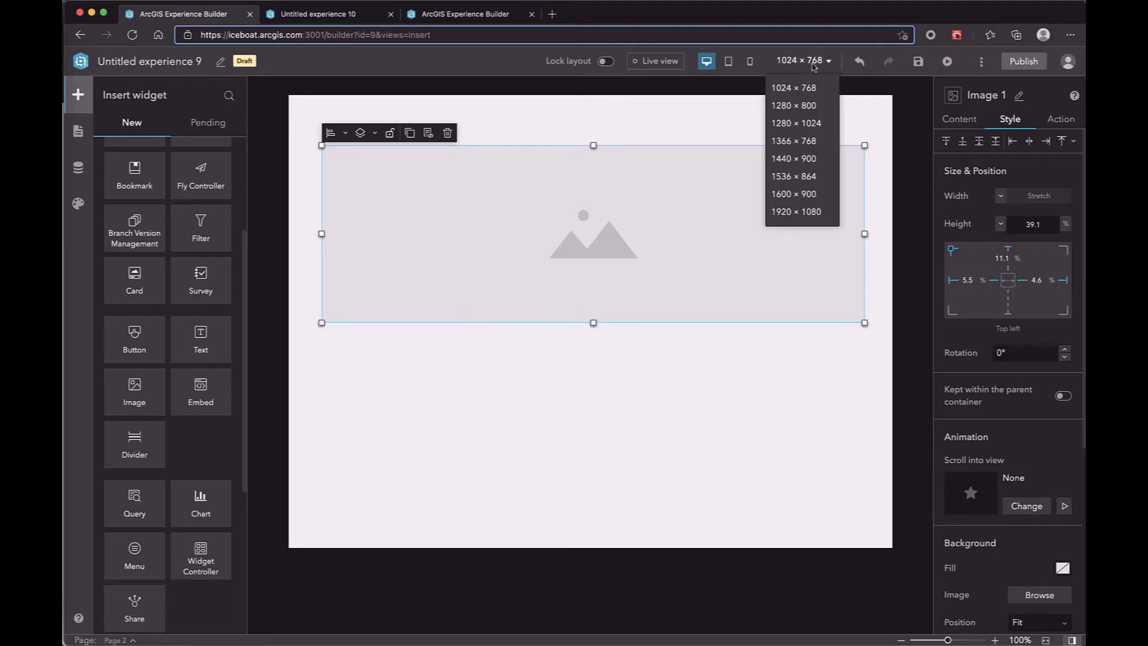
pyautogui.click(816, 141)
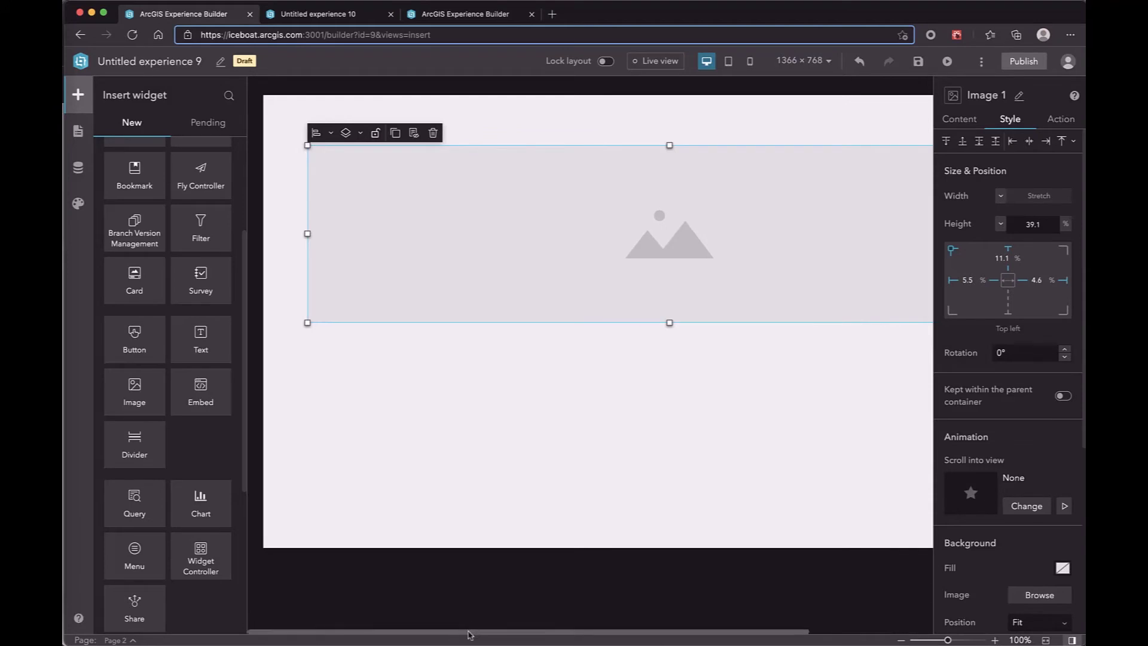
pyautogui.moveTo(466, 631); pyautogui.dragTo(514, 631)
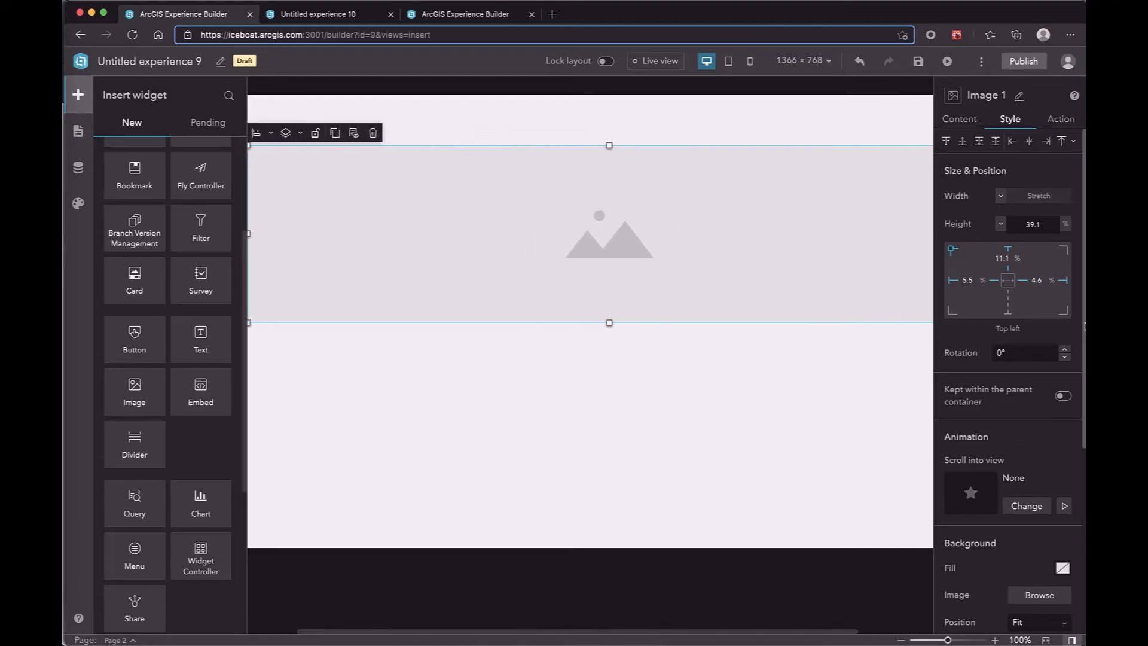
pyautogui.moveTo(768, 635); pyautogui.dragTo(895, 639)
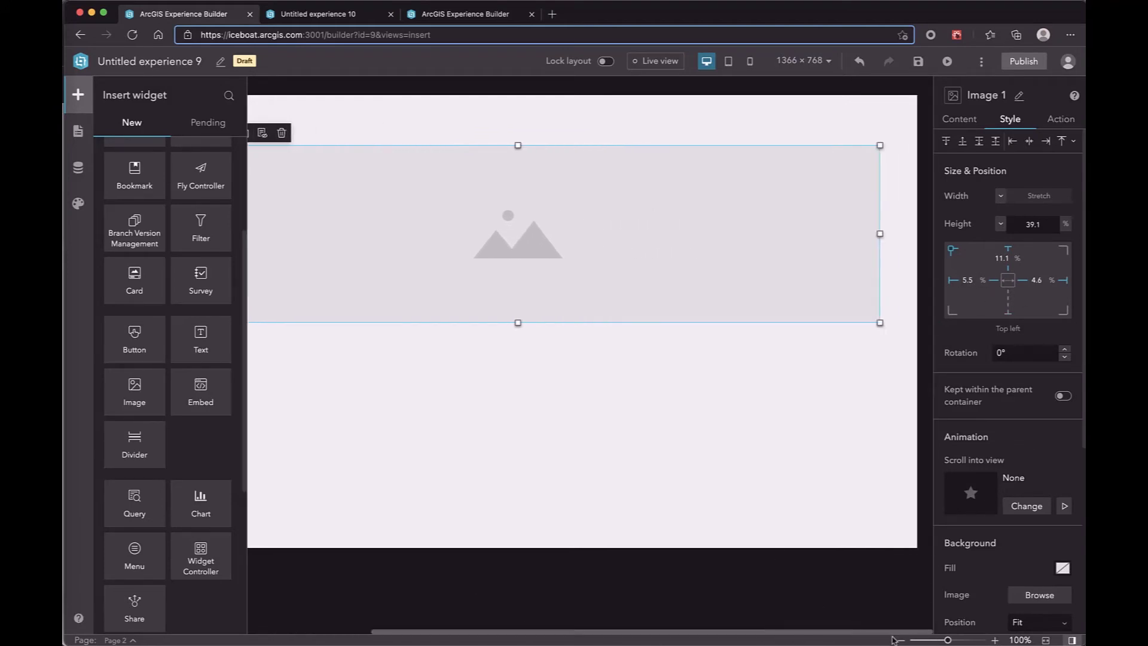
pyautogui.click(827, 61)
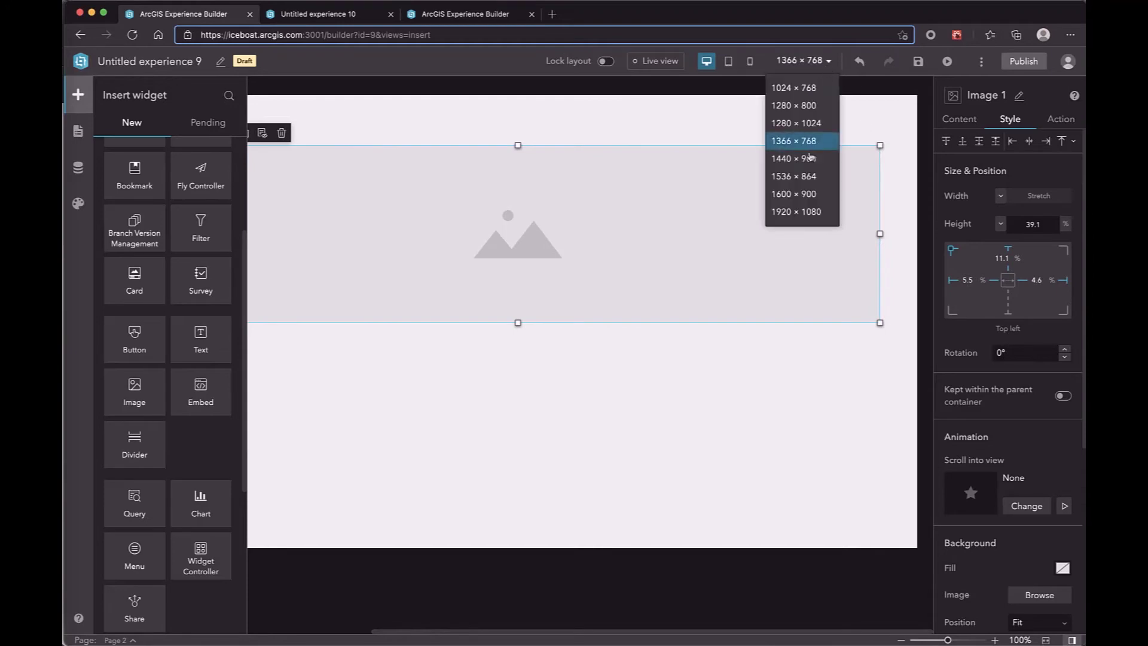
pyautogui.click(791, 195)
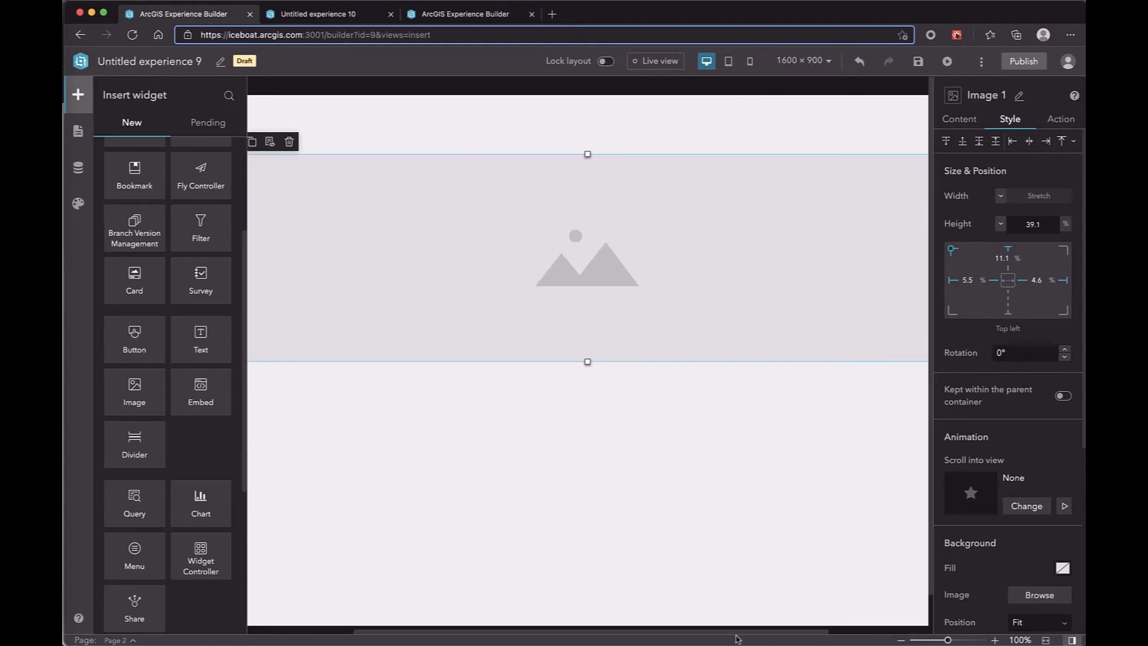
pyautogui.moveTo(738, 640); pyautogui.dragTo(581, 637)
pyautogui.click(817, 63)
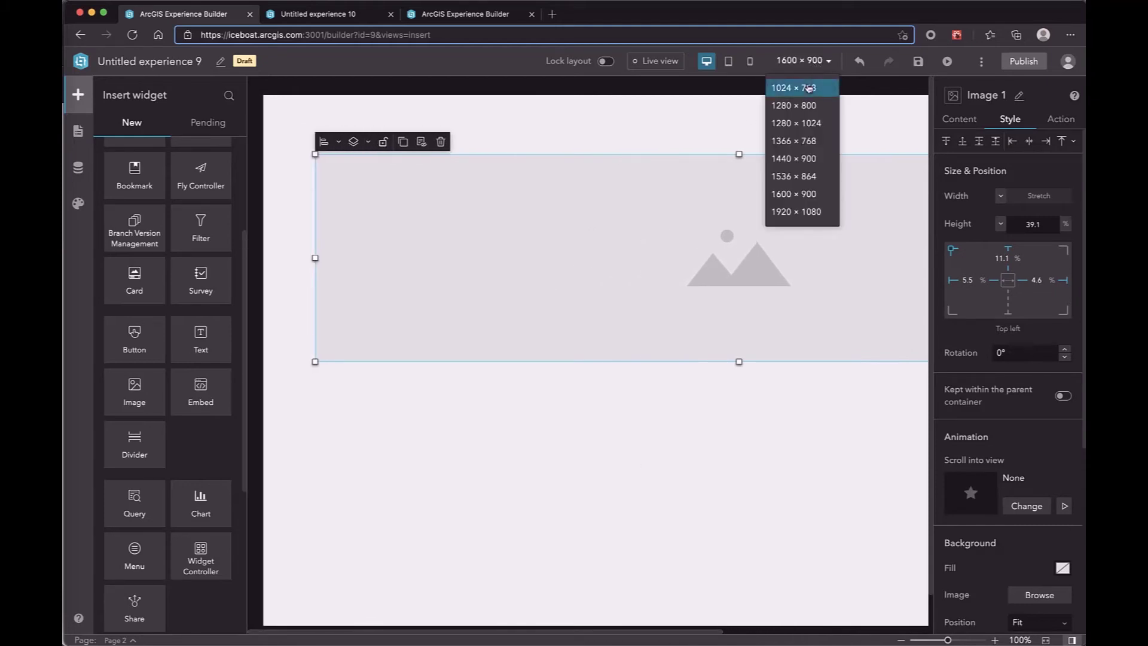
pyautogui.click(809, 88)
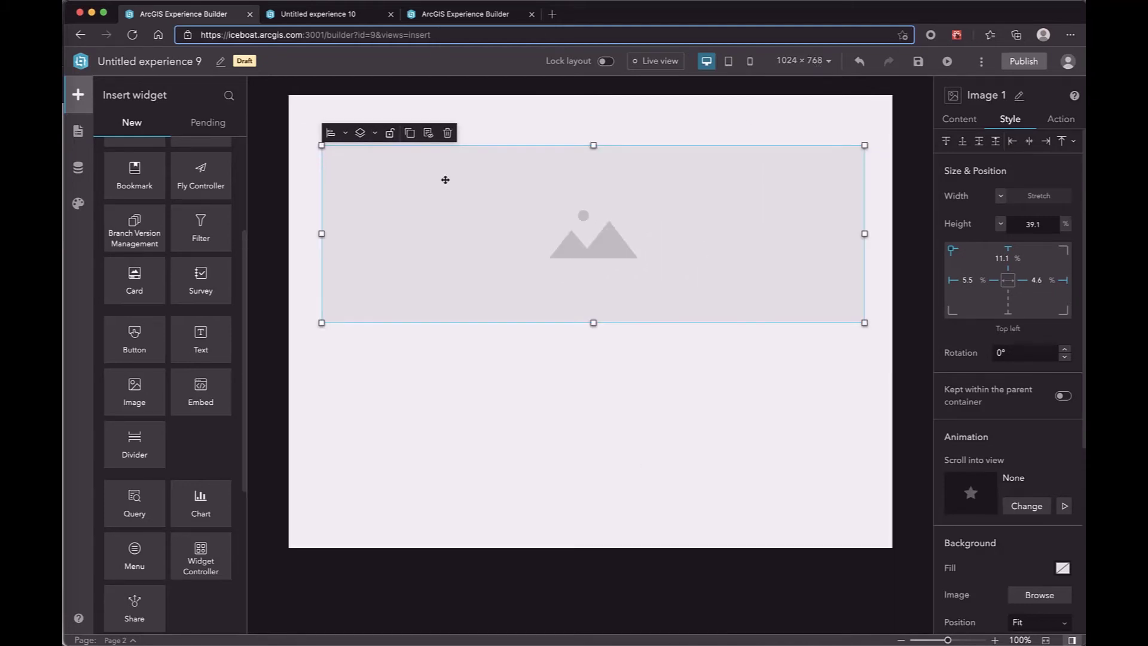
pyautogui.click(391, 91)
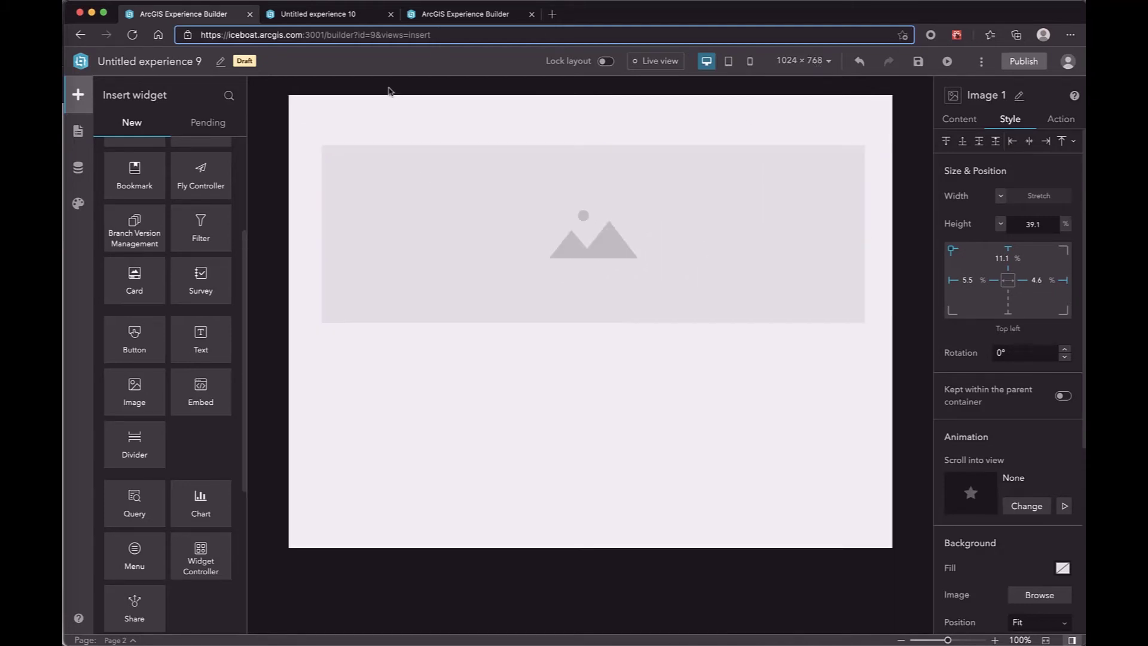
pyautogui.click(331, 17)
# Detach the Untitled experience 10 preview into a narrowed window, then place a new image on Page 2
pyautogui.moveTo(332, 20); pyautogui.dragTo(337, 66)
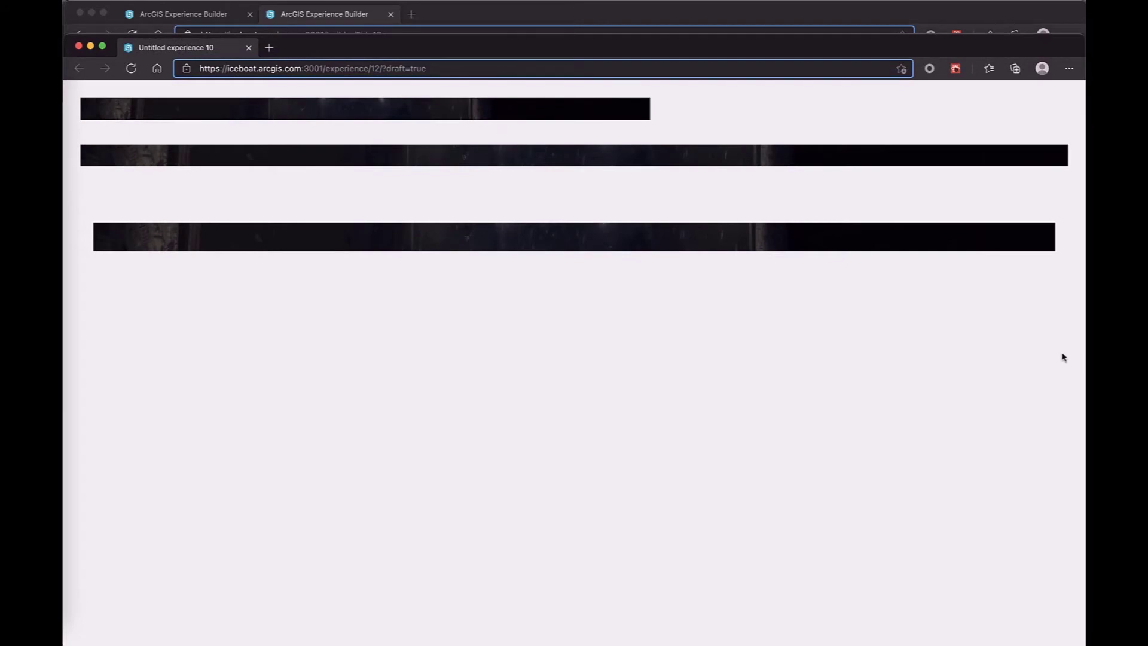
pyautogui.moveTo(1083, 357)
pyautogui.mouseDown()
pyautogui.moveTo(358, 293)
pyautogui.moveTo(915, 325)
pyautogui.moveTo(1074, 314)
pyautogui.mouseUp()
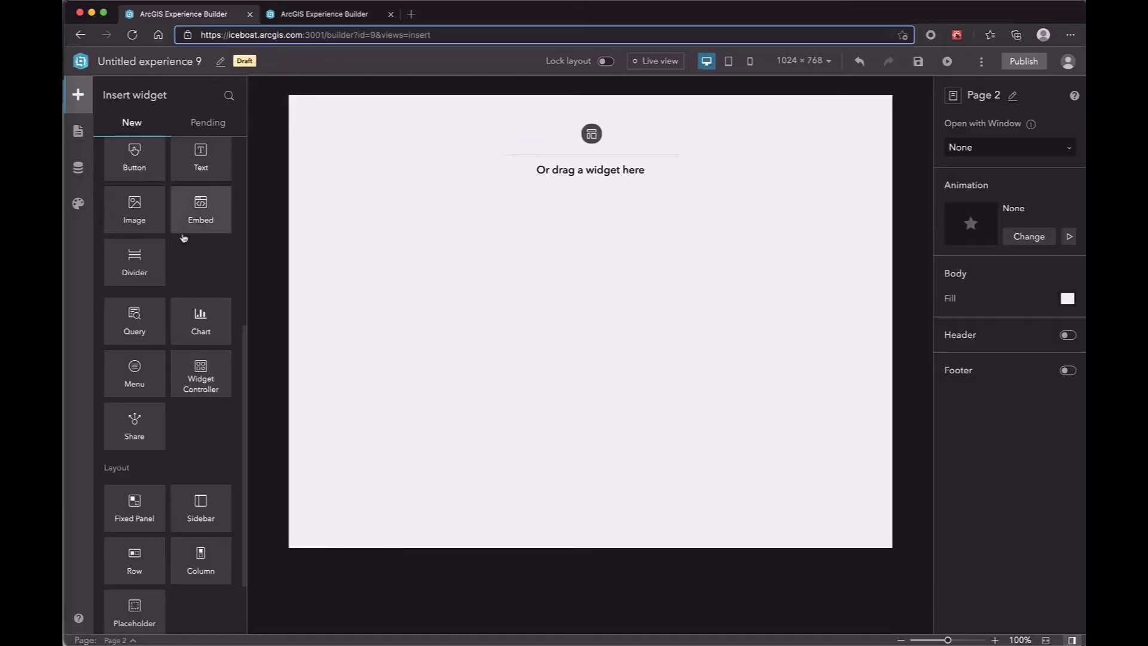
pyautogui.moveTo(134, 209); pyautogui.dragTo(641, 279)
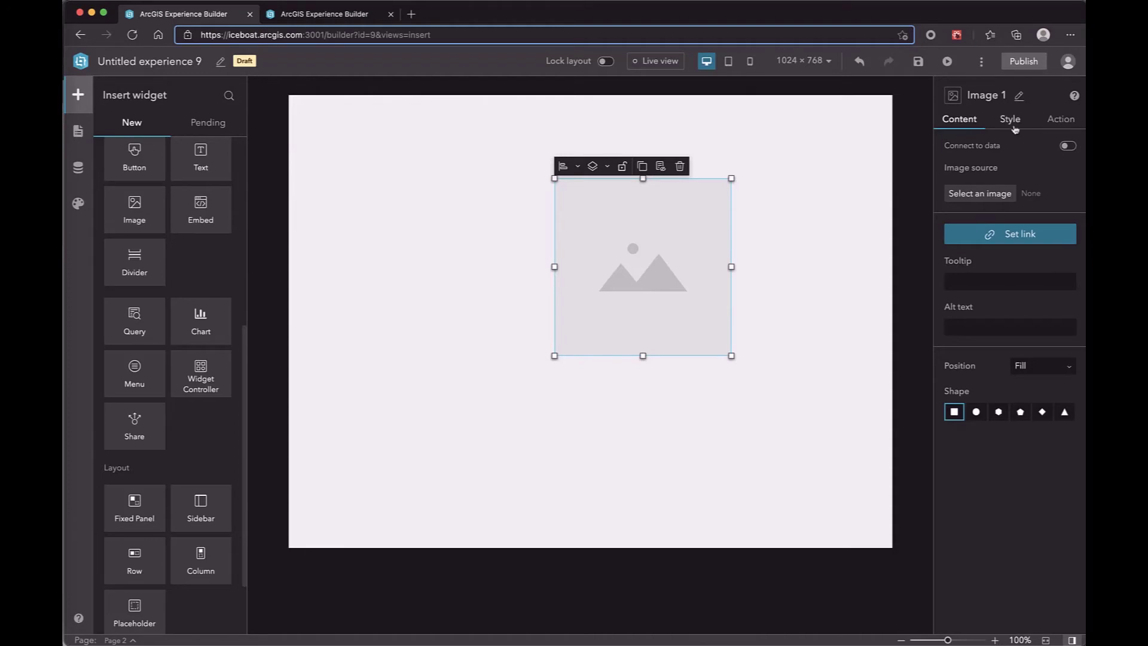
# Set Image 1's Width and Height units to px and lock its aspect ratio
pyautogui.click(1011, 119)
pyautogui.click(1070, 199)
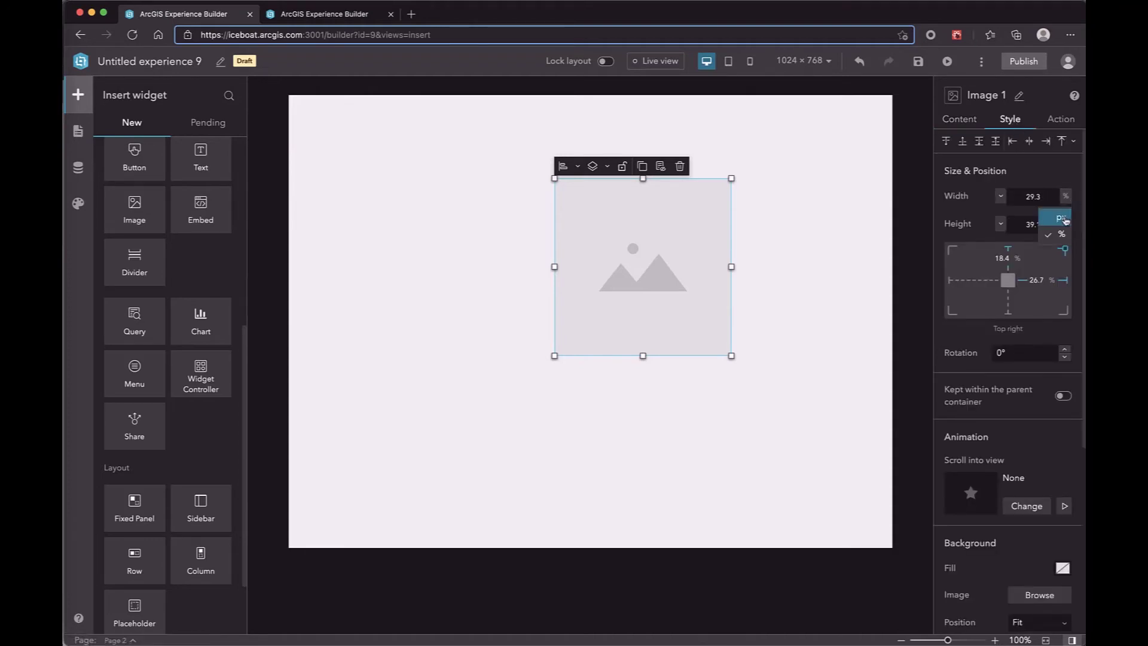
pyautogui.click(1068, 220)
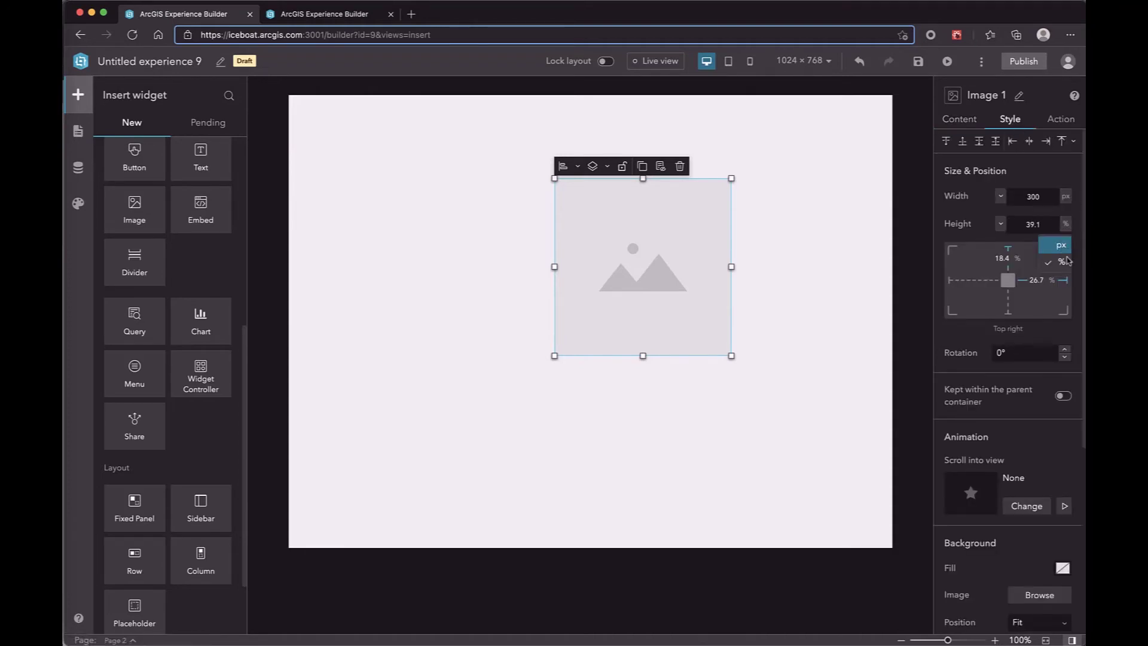
pyautogui.click(1061, 245)
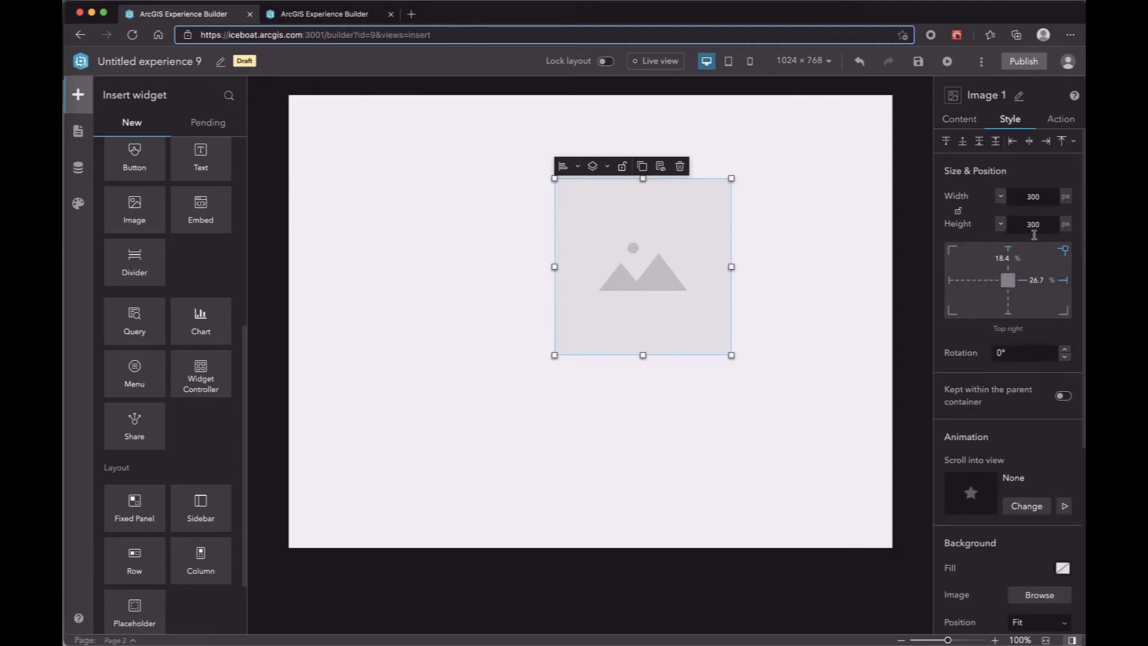
pyautogui.click(960, 213)
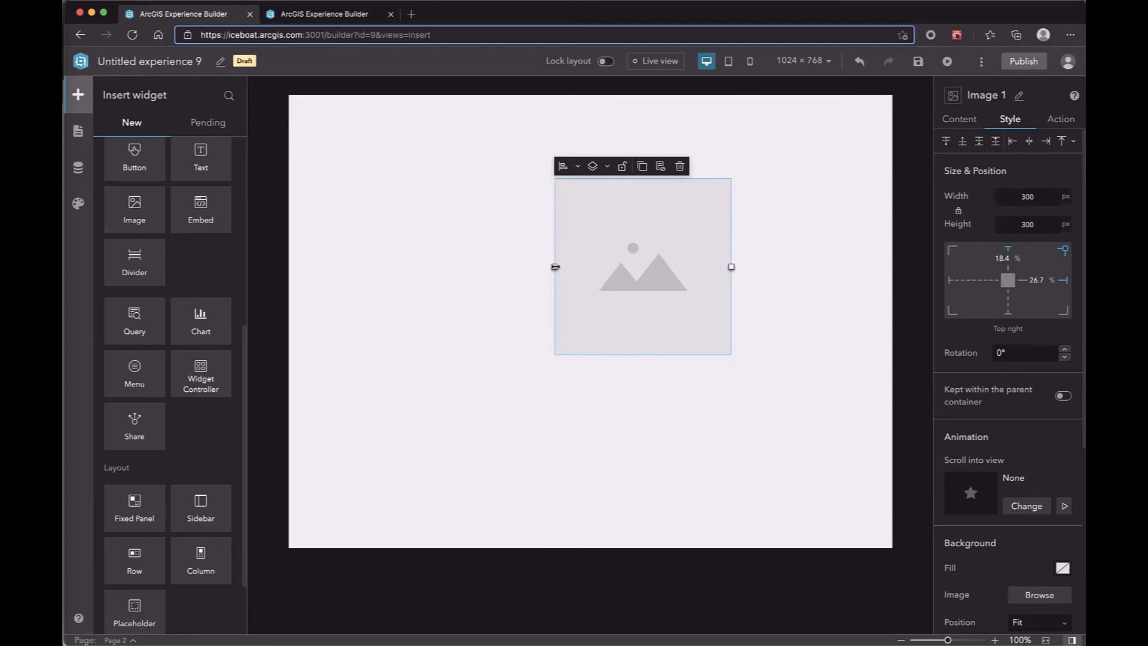
# Move the image near the top-left, set Width to 240, then enlarge it to 301 × 301 px
pyautogui.moveTo(554, 266); pyautogui.dragTo(444, 278)
pyautogui.moveTo(658, 352); pyautogui.dragTo(603, 314)
pyautogui.doubleClick(1017, 197)
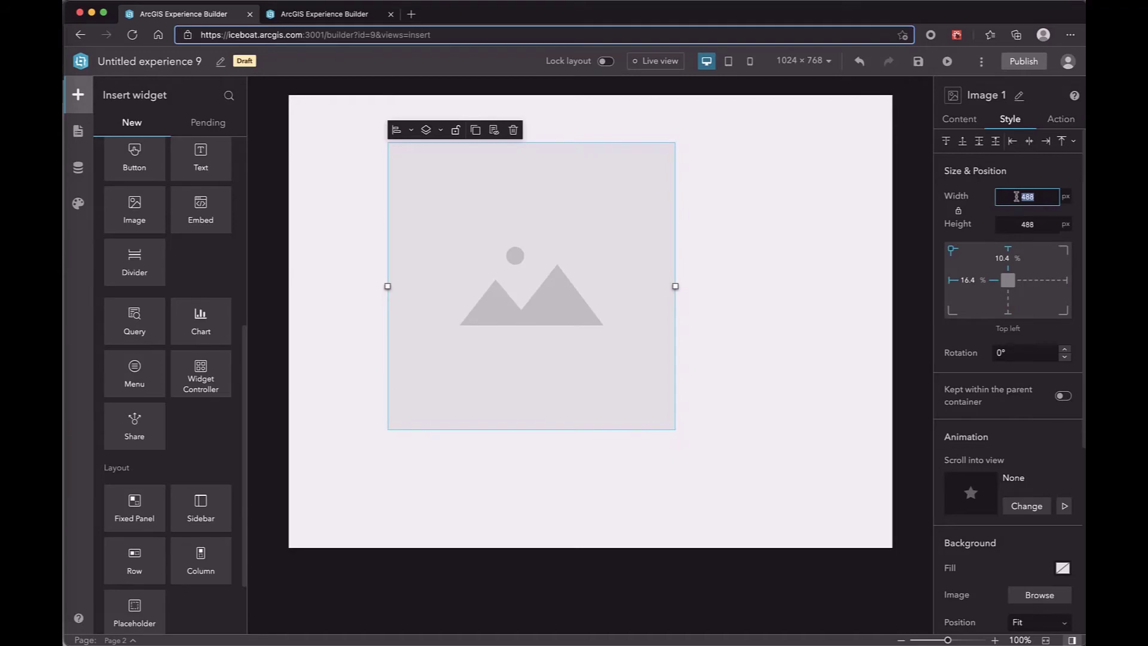
pyautogui.write('240')
pyautogui.press('Return')
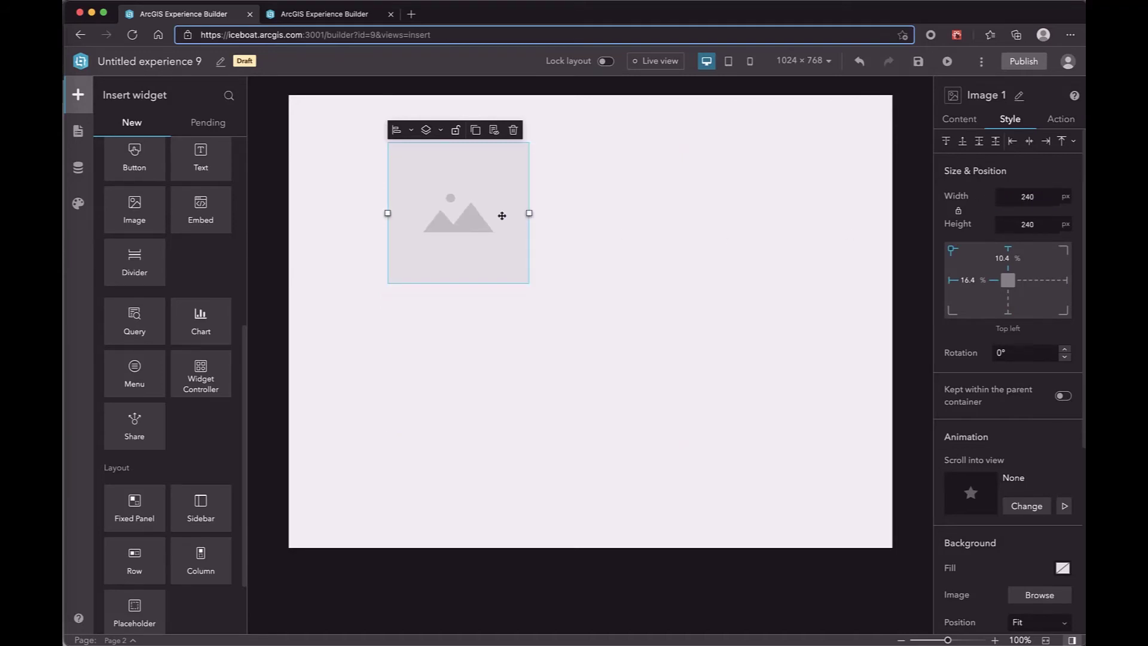
pyautogui.moveTo(527, 213); pyautogui.dragTo(563, 222)
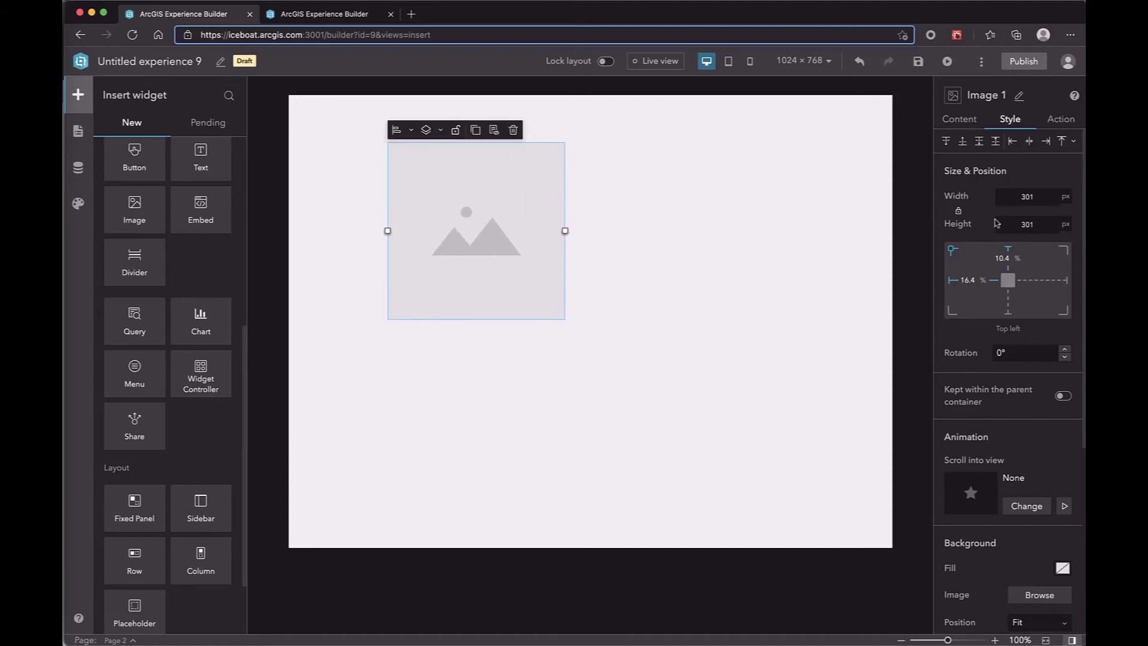
# Unlock the aspect ratio and set Width 100 and Height 75
pyautogui.click(960, 212)
pyautogui.doubleClick(1027, 197)
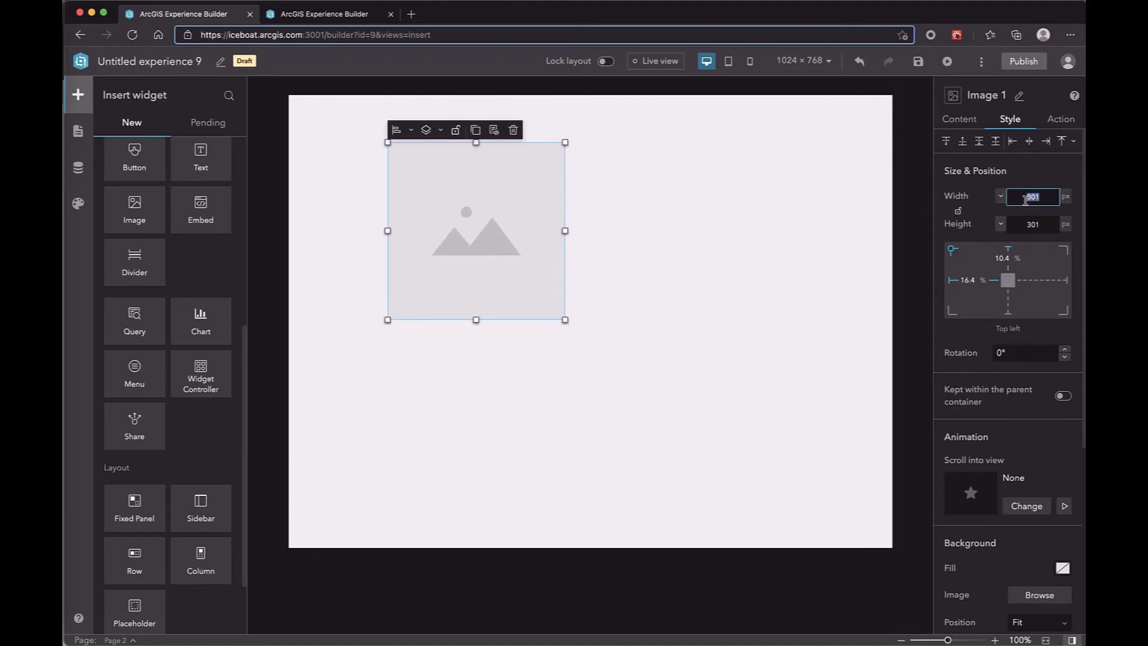
pyautogui.write('100')
pyautogui.doubleClick(1024, 225)
pyautogui.write('7')
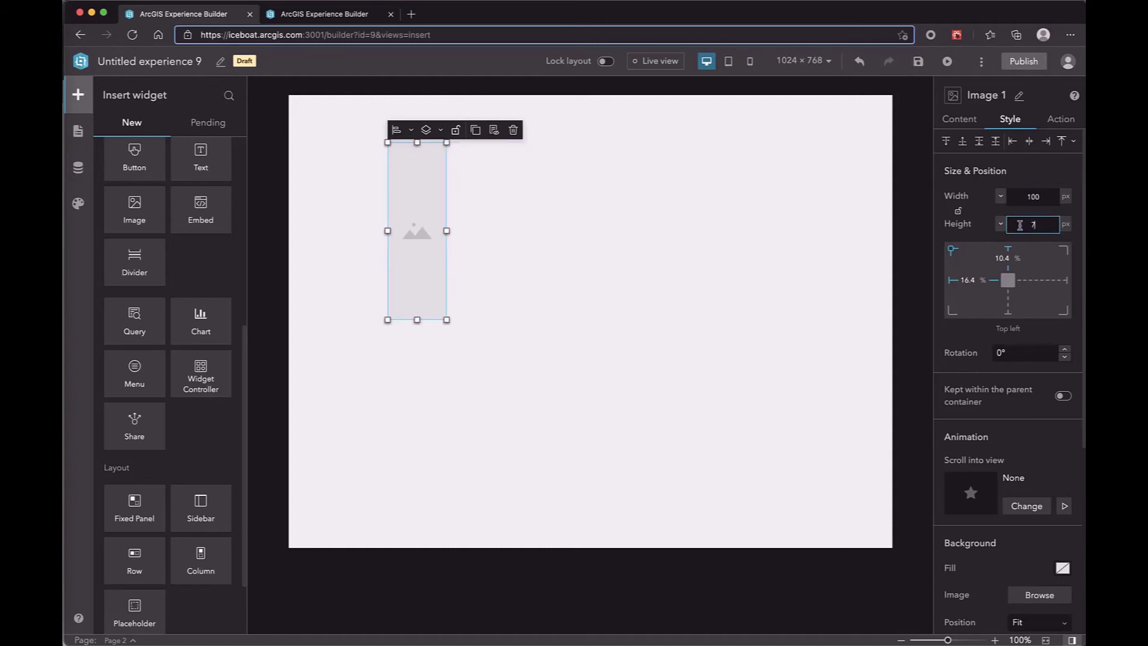
pyautogui.write('5')
pyautogui.press('Return')
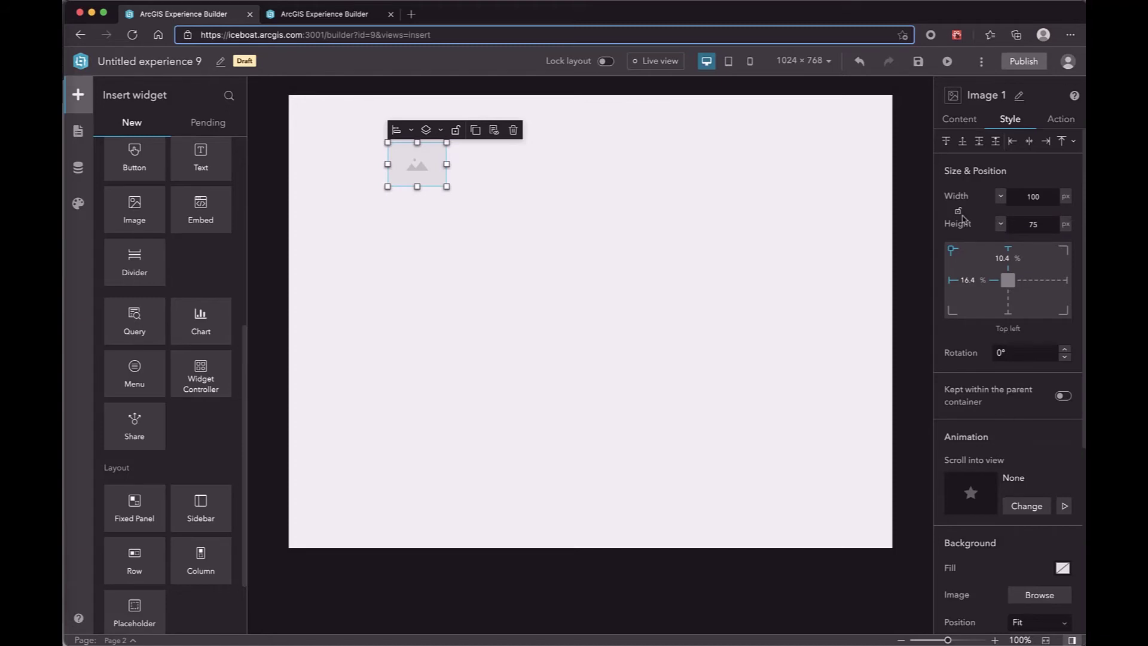
# Relock the aspect ratio and enlarge the image to about 386 × 288 px
pyautogui.click(959, 212)
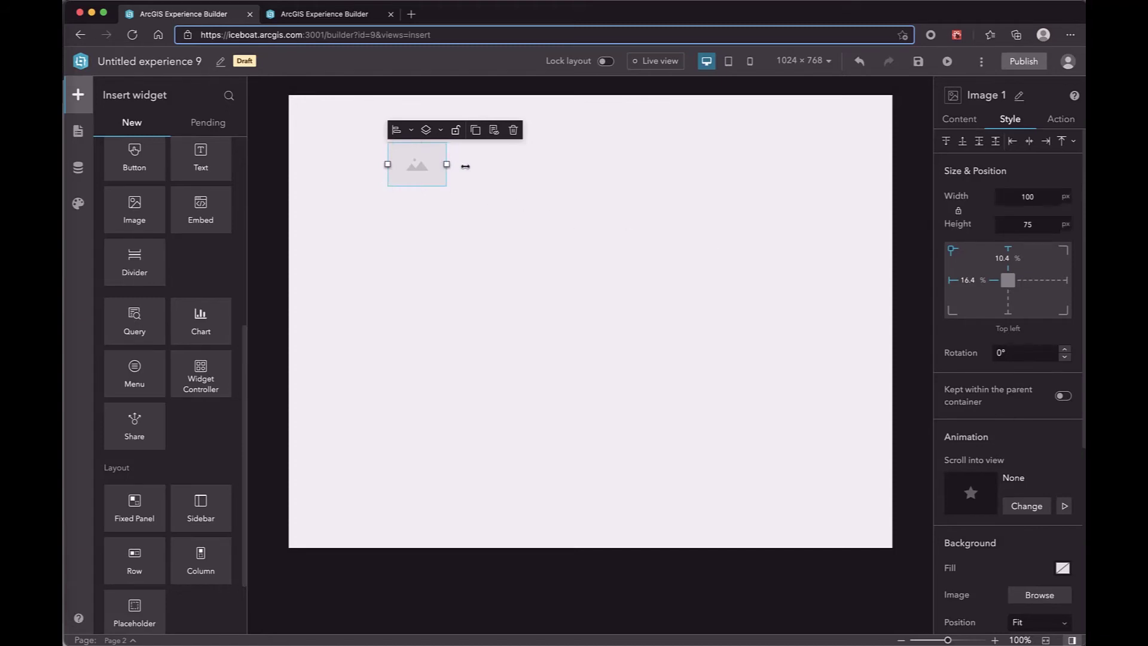
pyautogui.moveTo(465, 166); pyautogui.dragTo(704, 301)
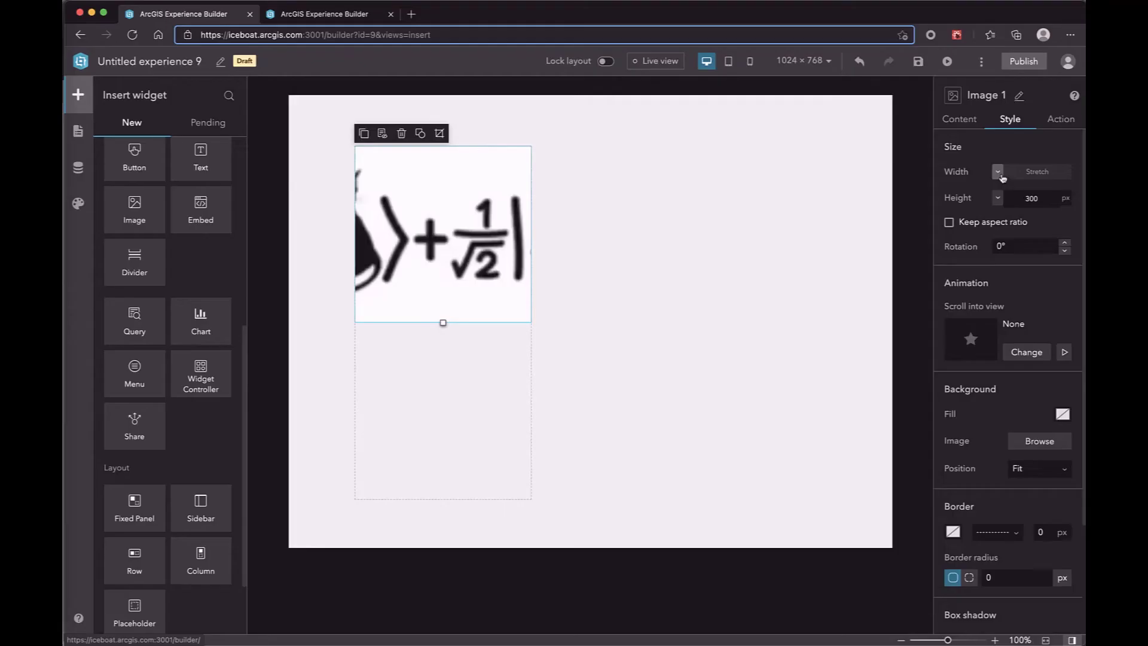
pyautogui.click(1002, 177)
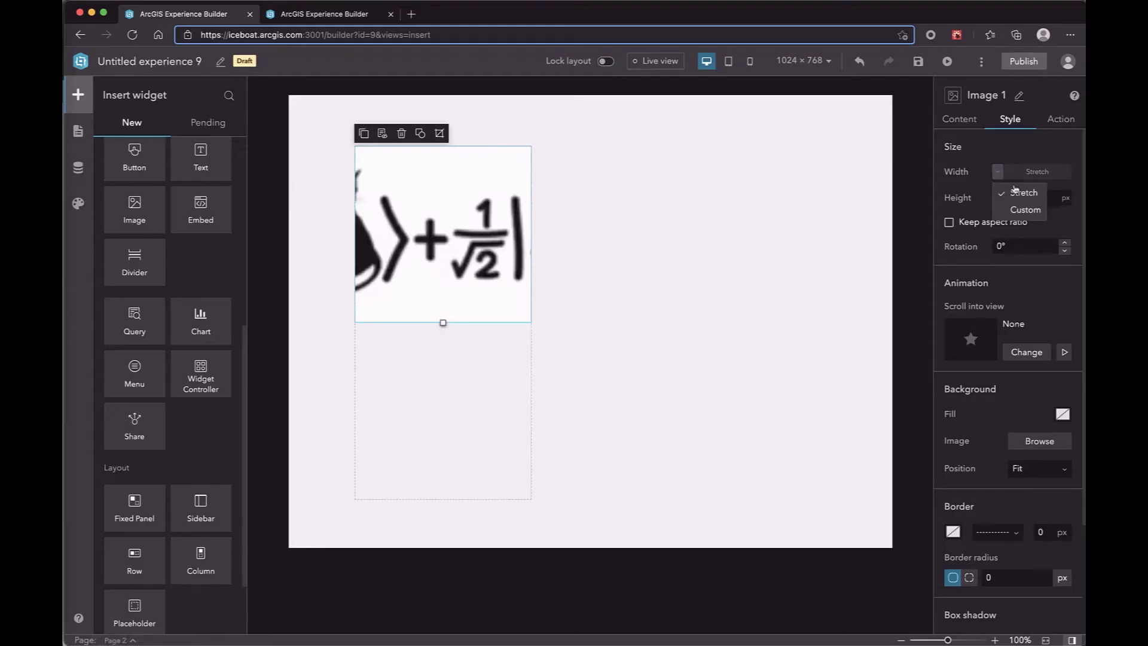
# Give Image 1 a custom width, narrow it, then switch its Width to Stretch
pyautogui.click(1031, 213)
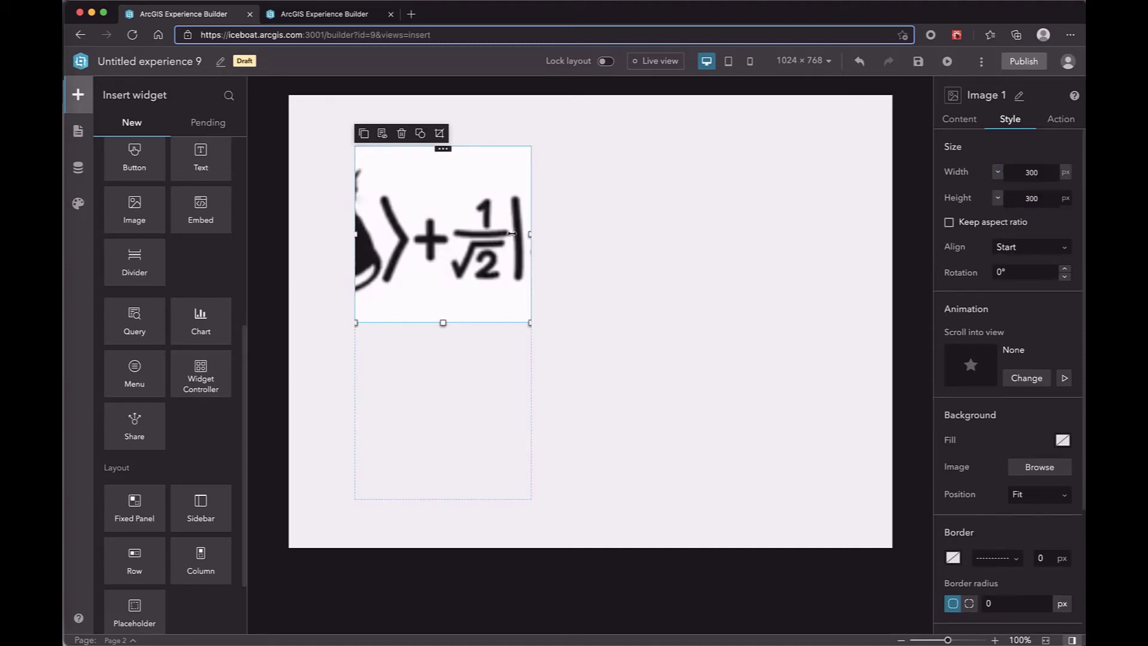
pyautogui.moveTo(512, 234); pyautogui.dragTo(484, 229)
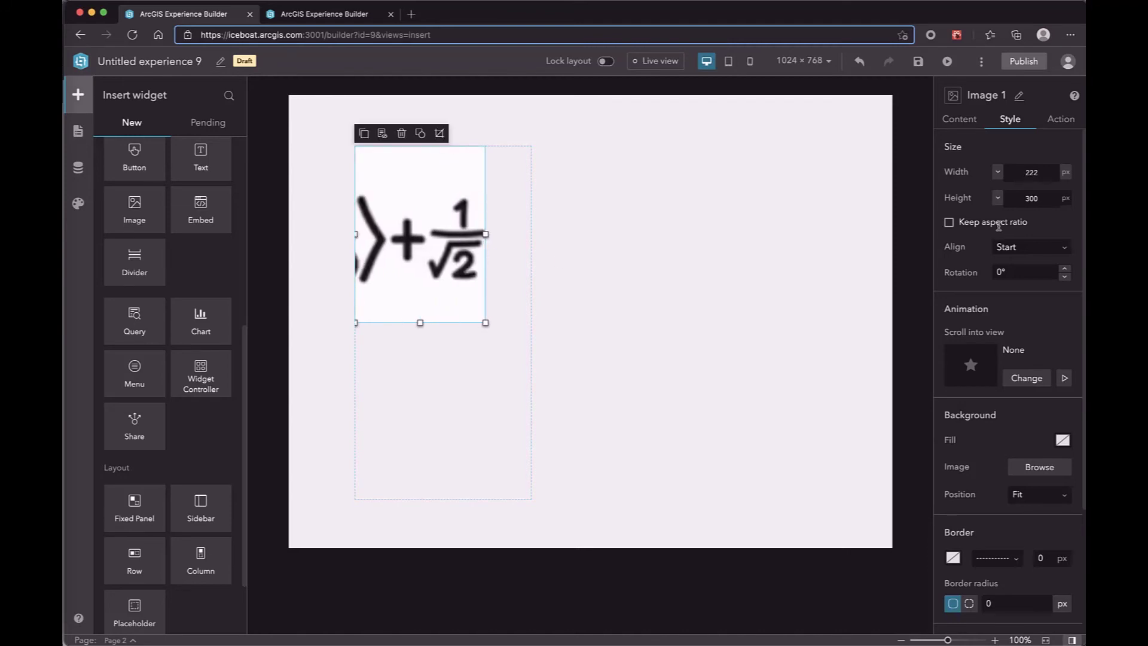
pyautogui.click(998, 172)
pyautogui.click(1019, 192)
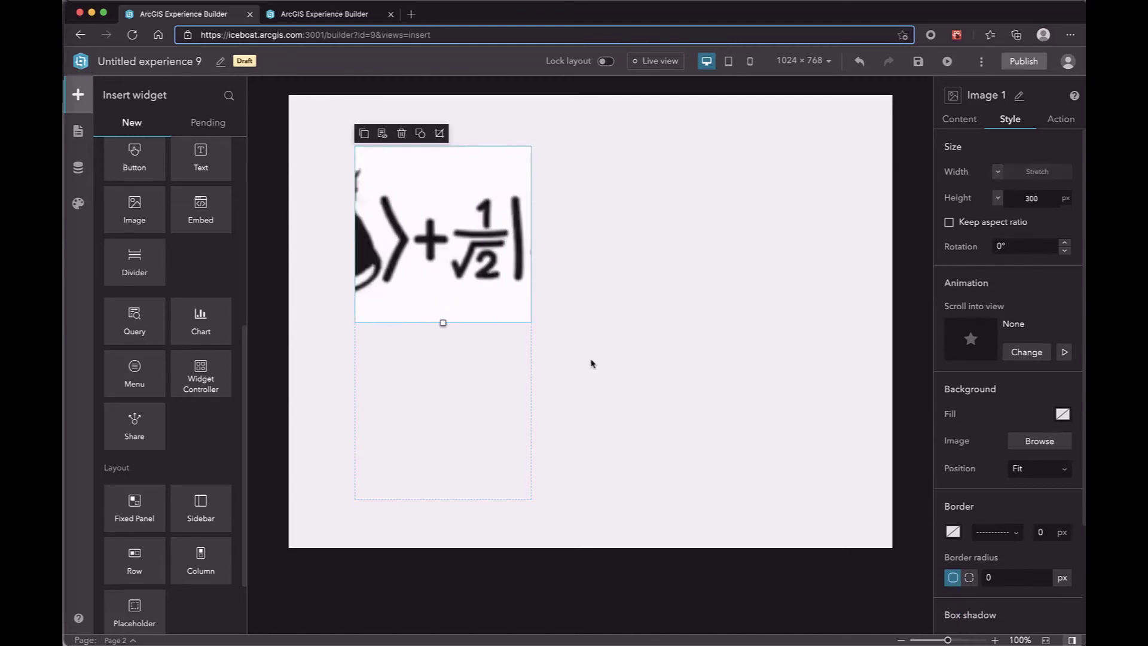
# Set Image 1's Height to Auto and widen Column 1 to 29.7%
pyautogui.click(997, 197)
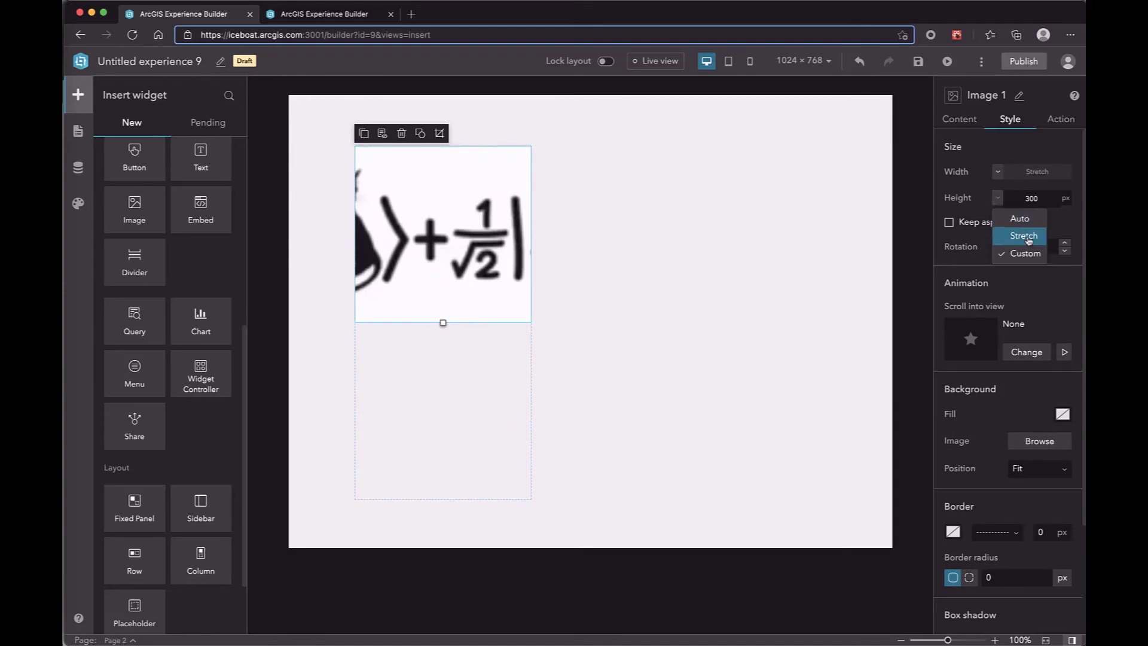
pyautogui.click(964, 202)
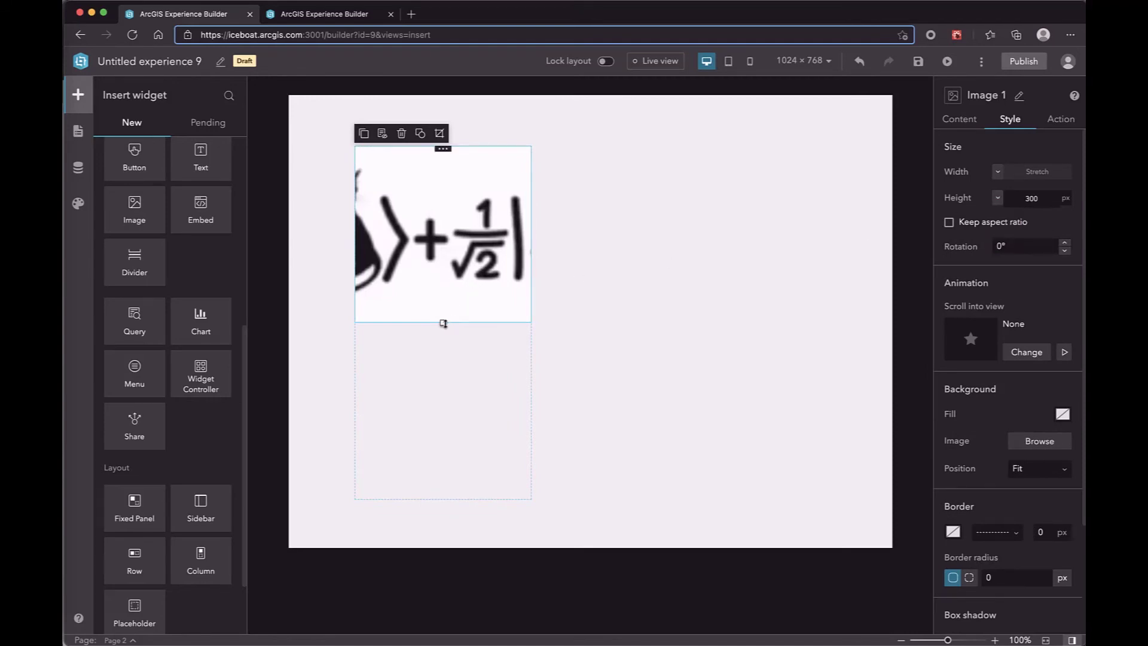
pyautogui.moveTo(446, 303)
pyautogui.mouseDown()
pyautogui.moveTo(444, 248)
pyautogui.moveTo(445, 314)
pyautogui.mouseUp()
pyautogui.click(998, 200)
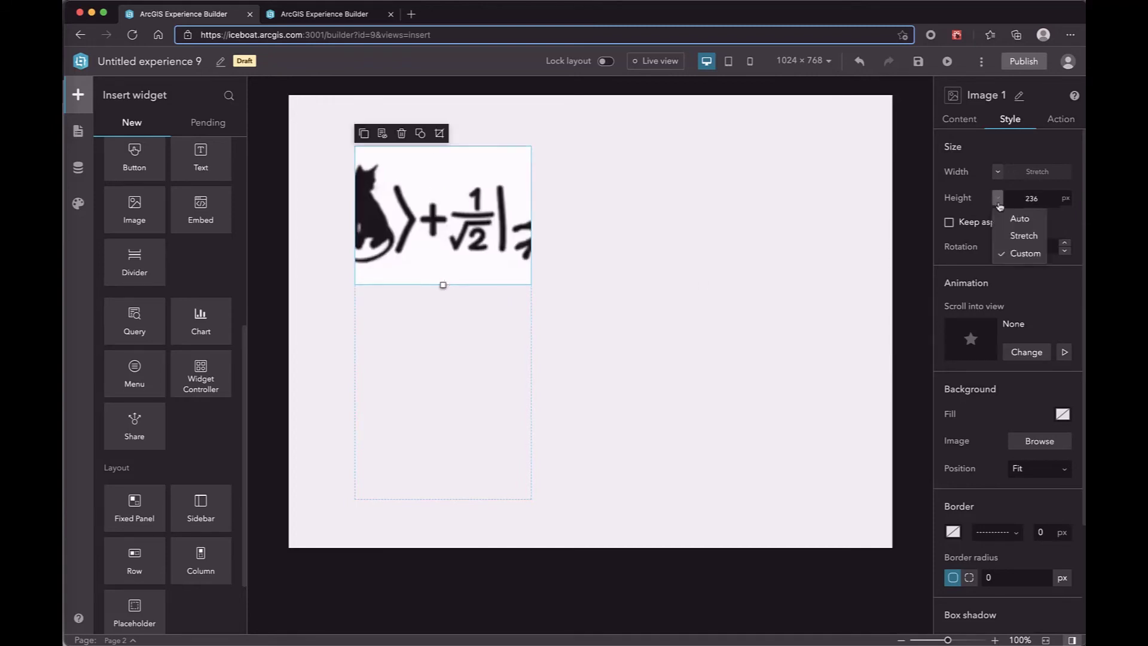
pyautogui.click(1020, 219)
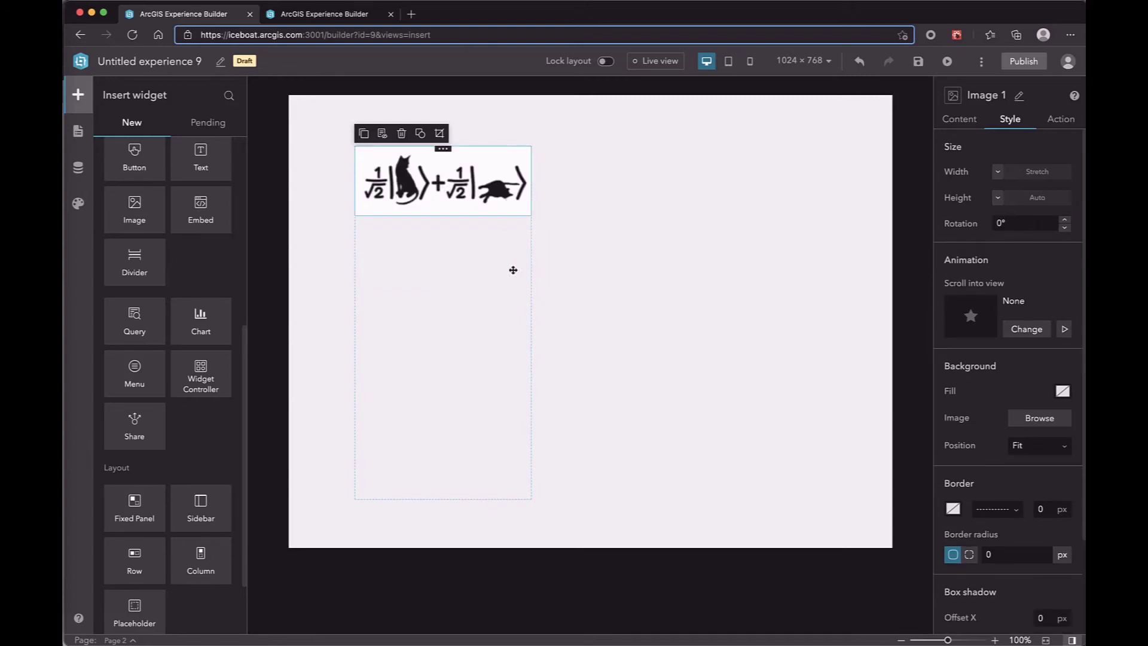
pyautogui.click(530, 282)
pyautogui.moveTo(537, 326); pyautogui.dragTo(600, 333)
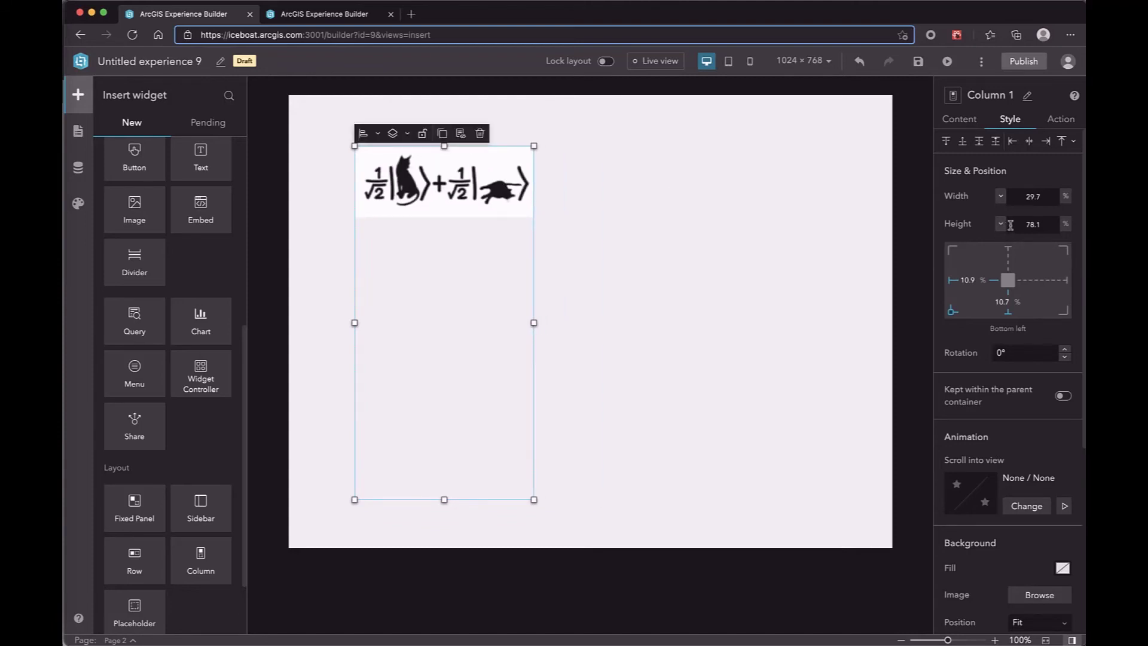
# Give the equation image a Custom height, lock its aspect ratio, and test by resizing the column
pyautogui.click(494, 189)
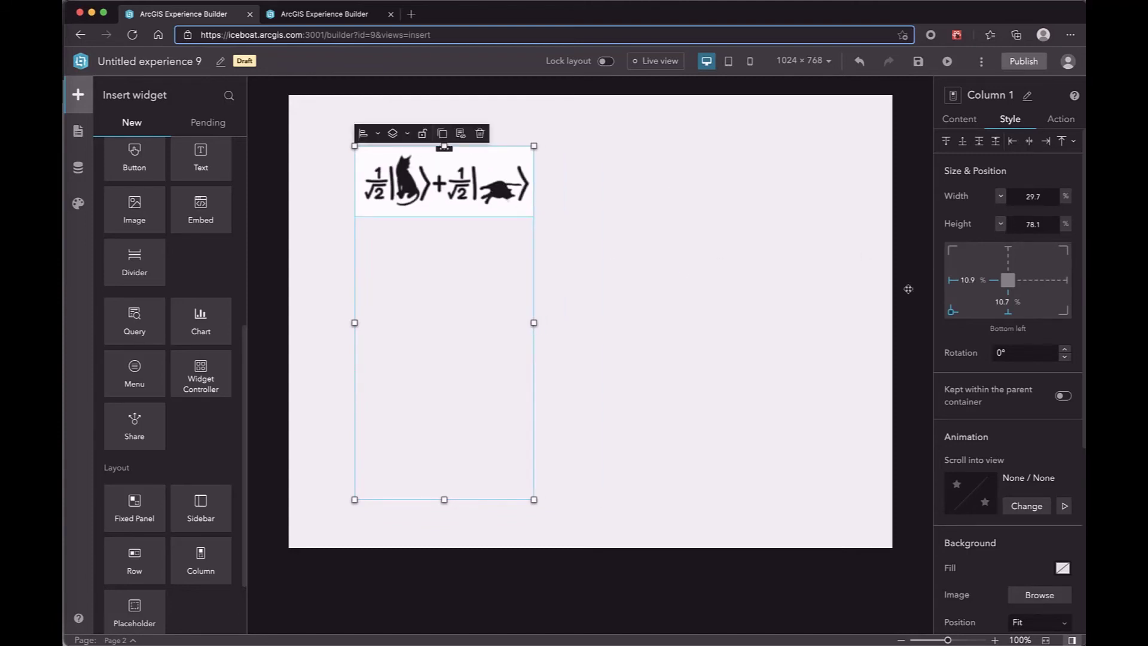
pyautogui.click(998, 197)
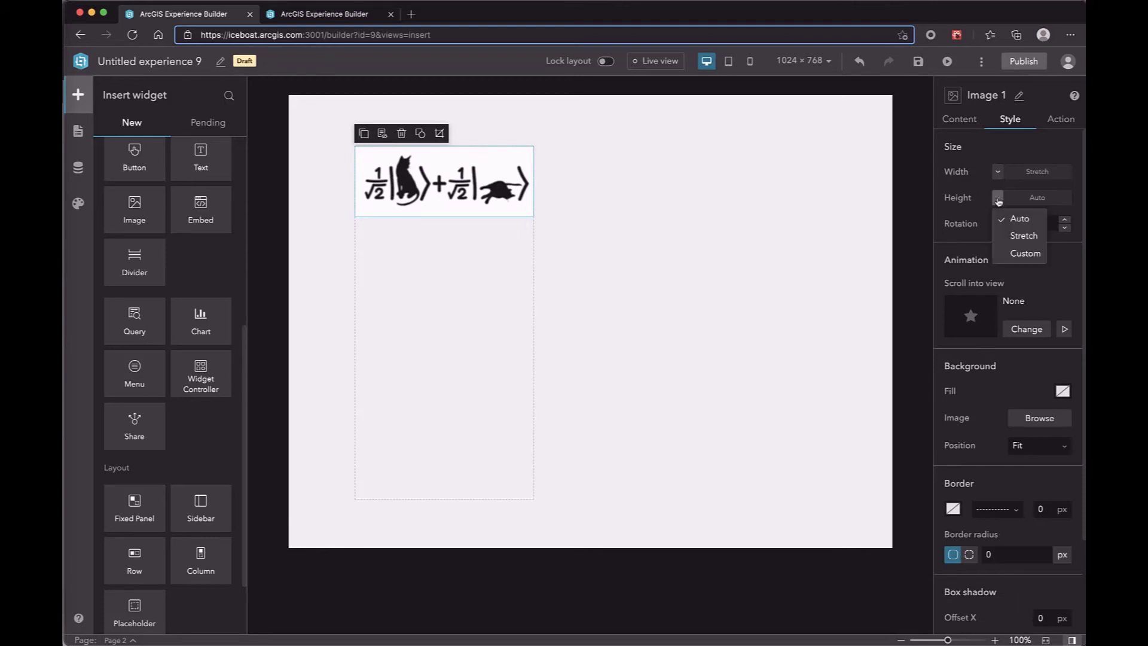
pyautogui.click(1026, 253)
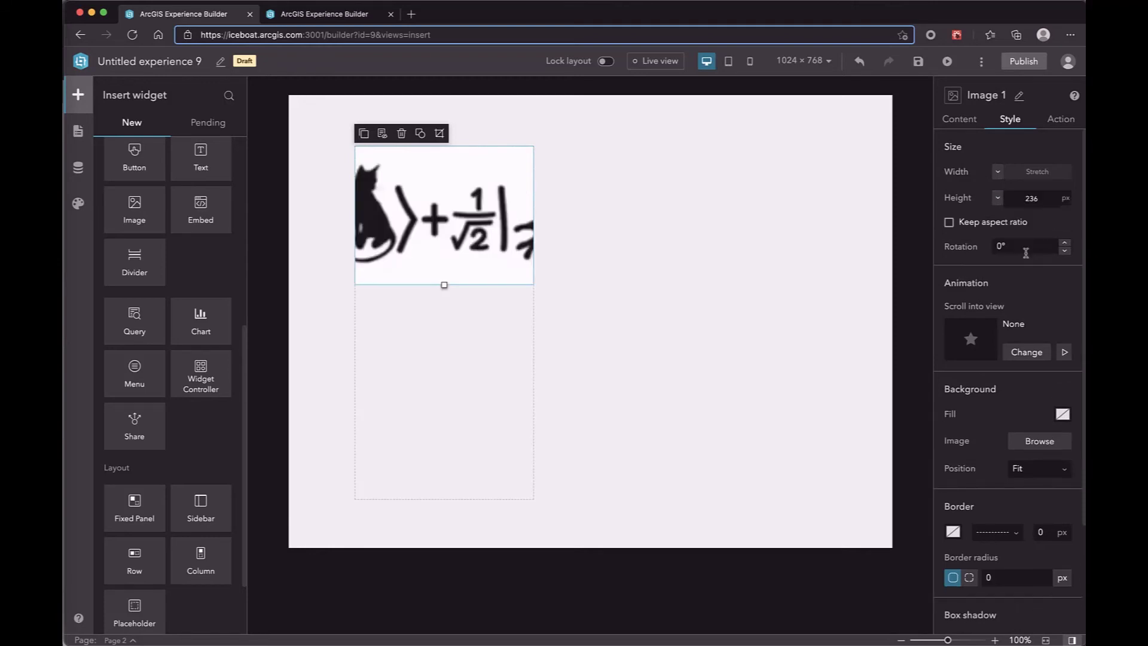
pyautogui.click(950, 222)
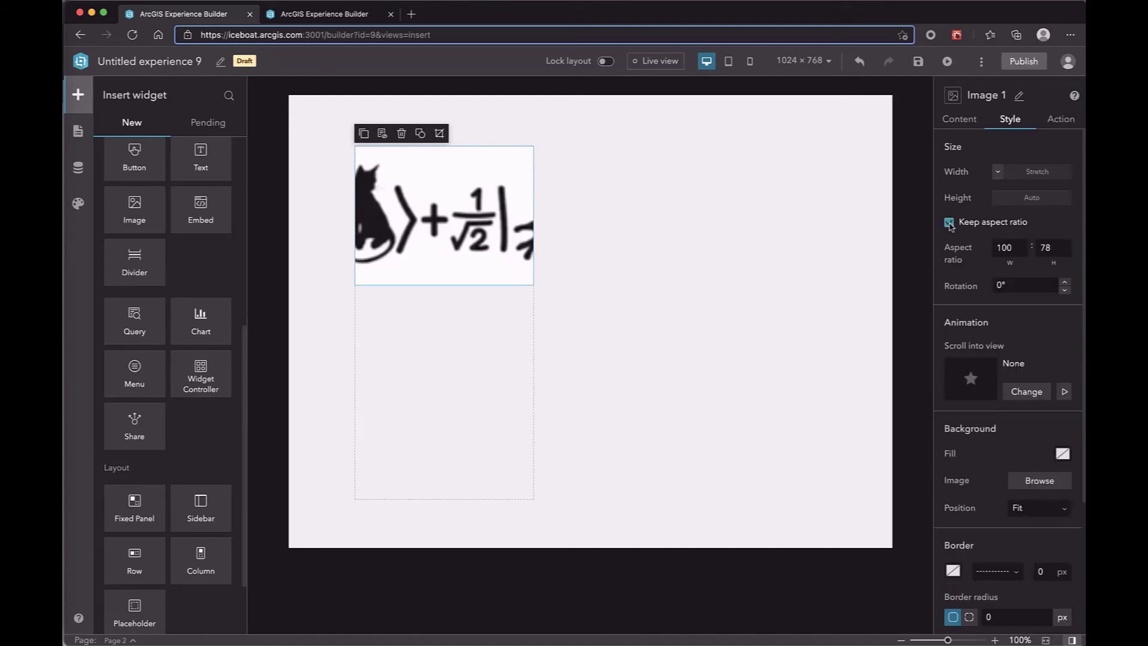
pyautogui.click(481, 338)
pyautogui.moveTo(573, 324); pyautogui.dragTo(522, 320)
# Unlock the aspect ratio to fix the height at 220 px, and add a second Image widget below
pyautogui.click(442, 221)
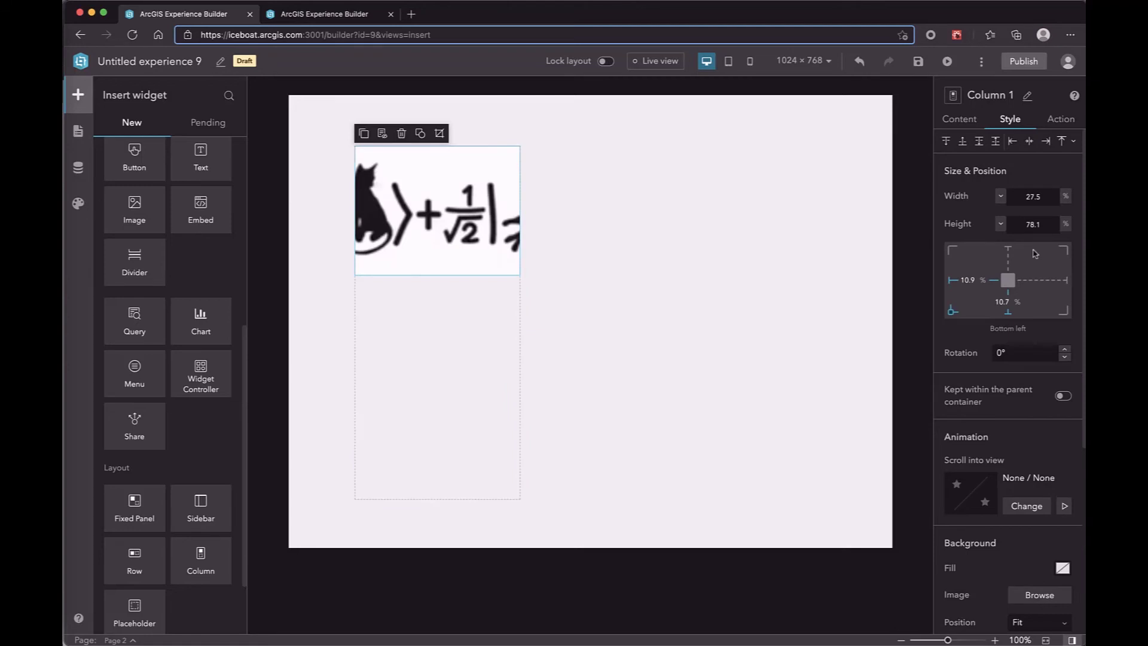
pyautogui.click(949, 222)
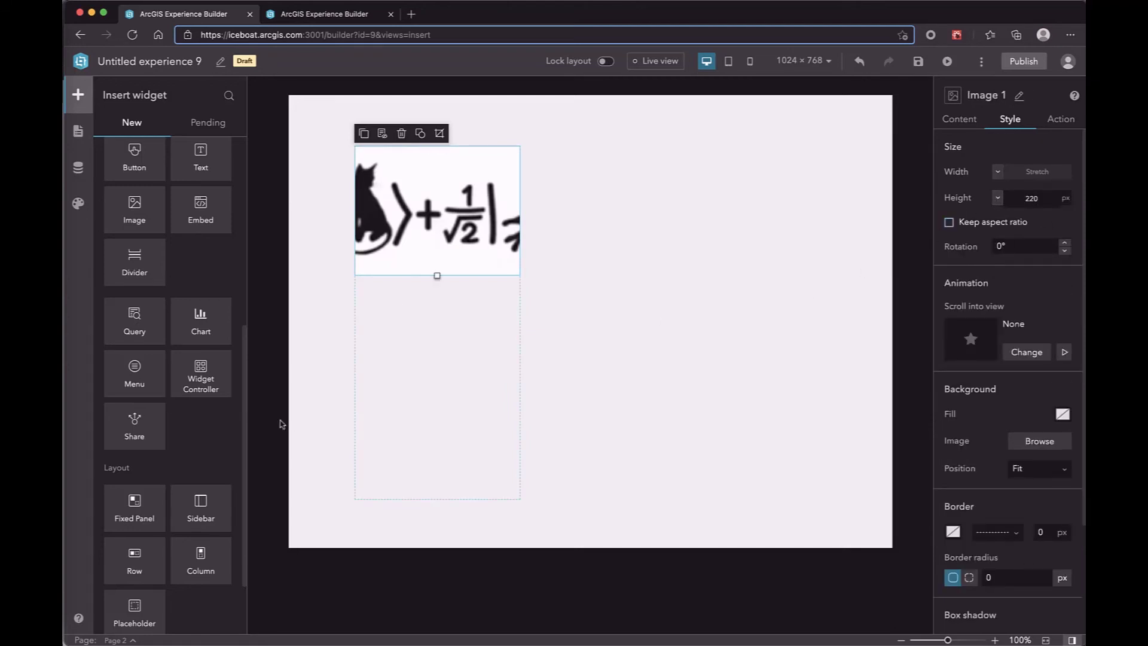
pyautogui.moveTo(132, 214); pyautogui.dragTo(419, 358)
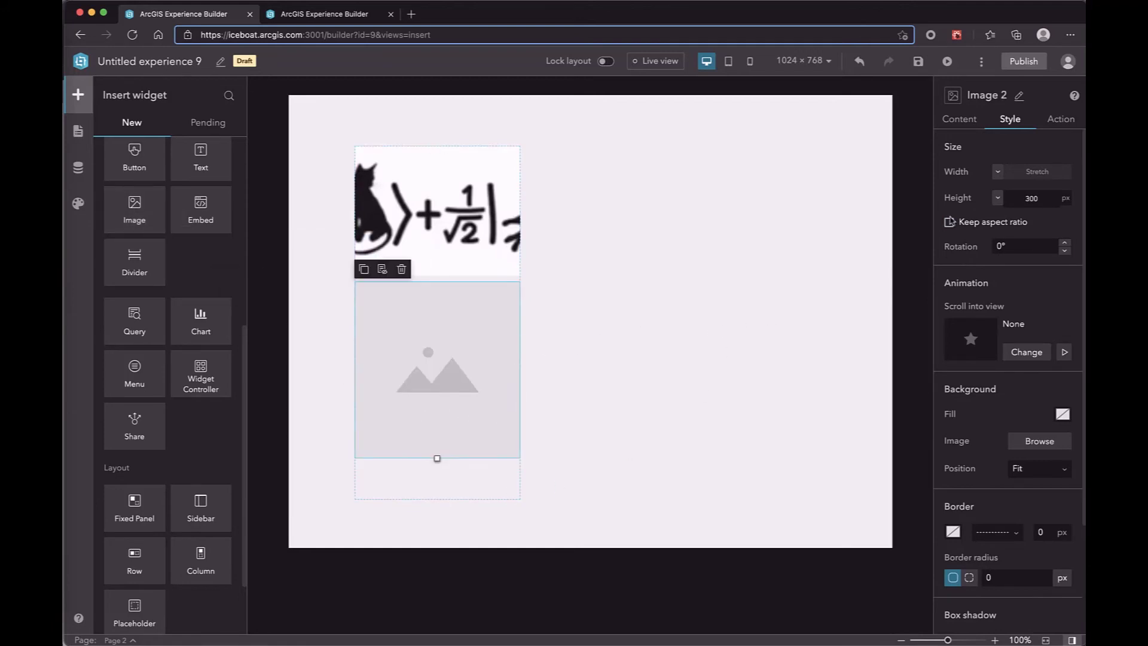
# Set Image 2's Height to Stretch, choose strip.png and set Position to Fit
pyautogui.click(999, 199)
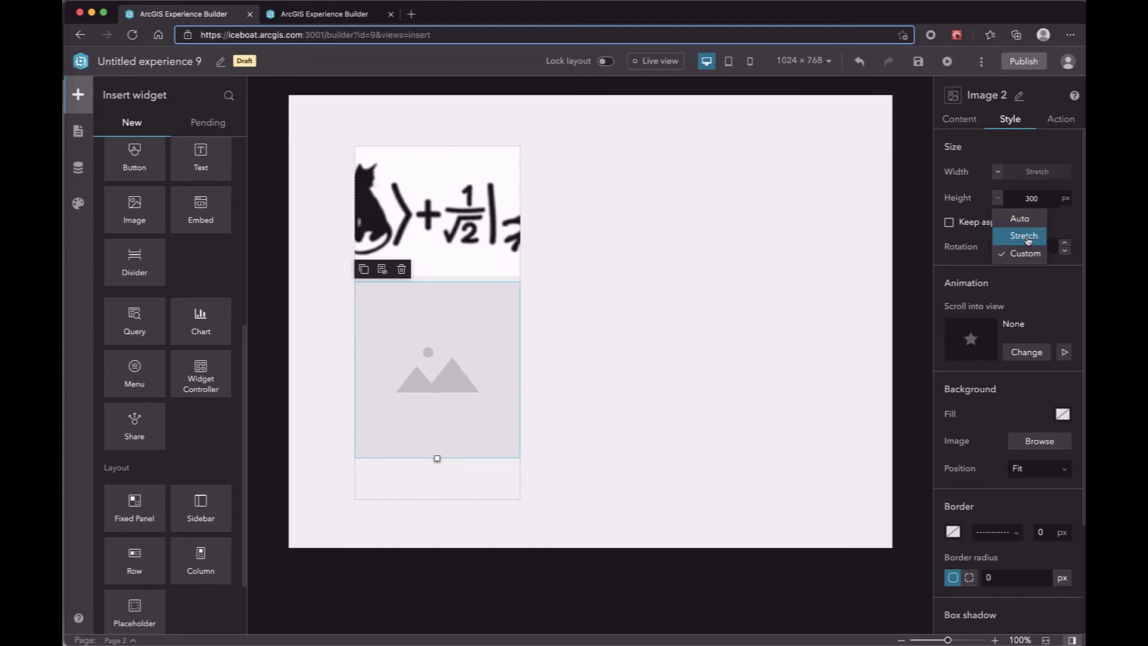
pyautogui.click(1027, 236)
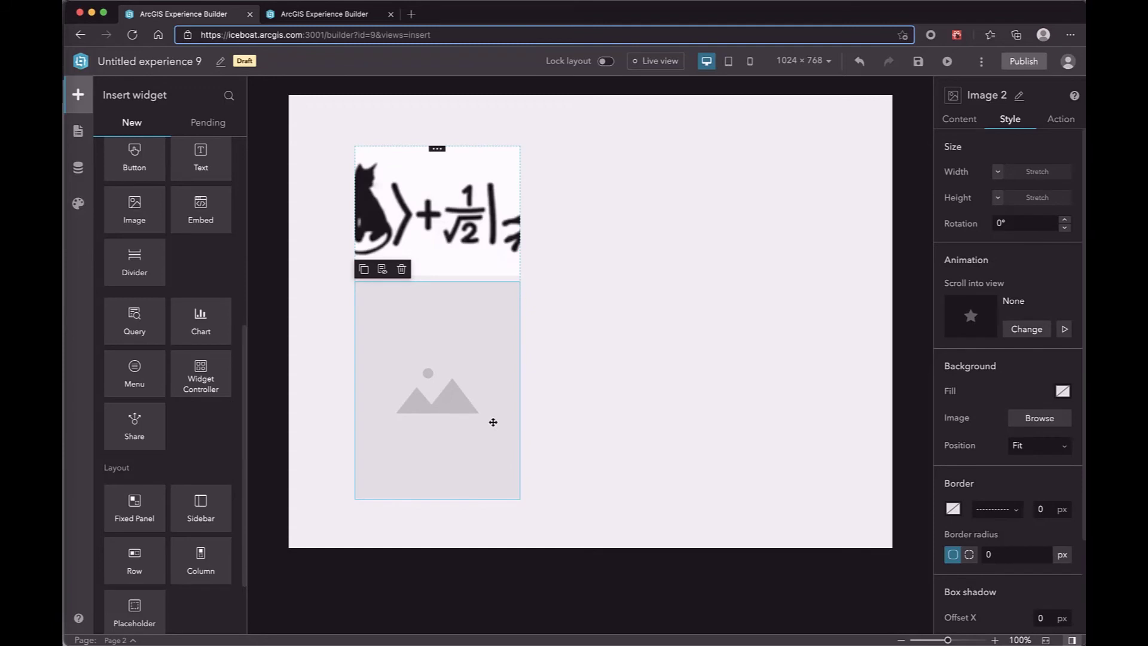
pyautogui.click(959, 119)
pyautogui.click(980, 194)
pyautogui.click(805, 198)
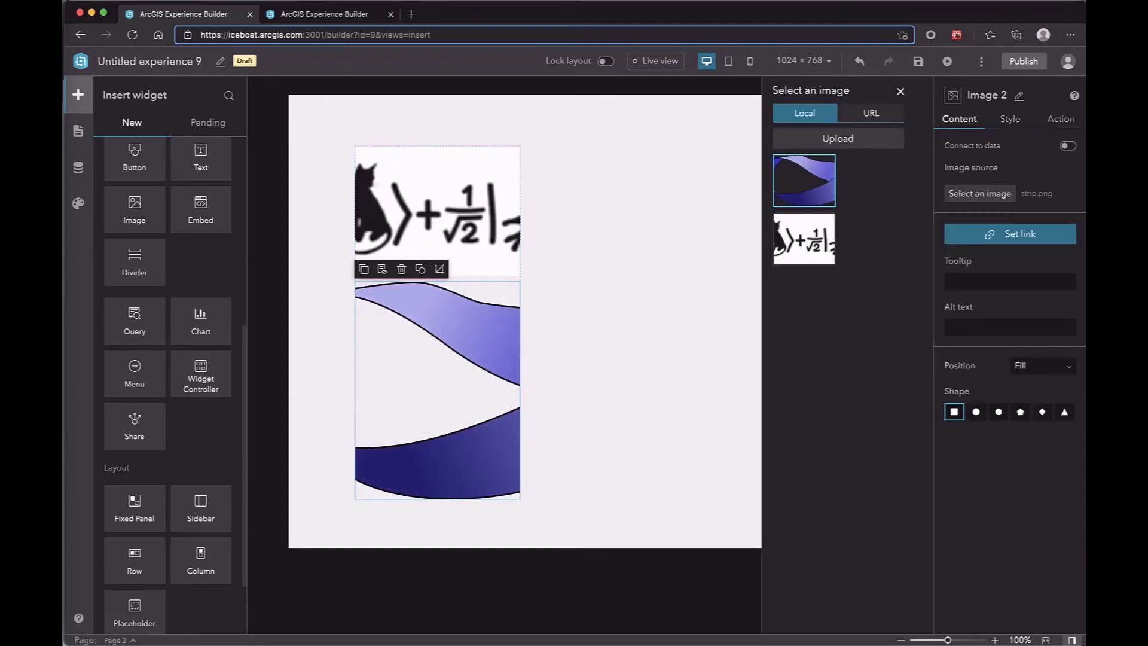
pyautogui.click(1041, 368)
pyautogui.click(1024, 411)
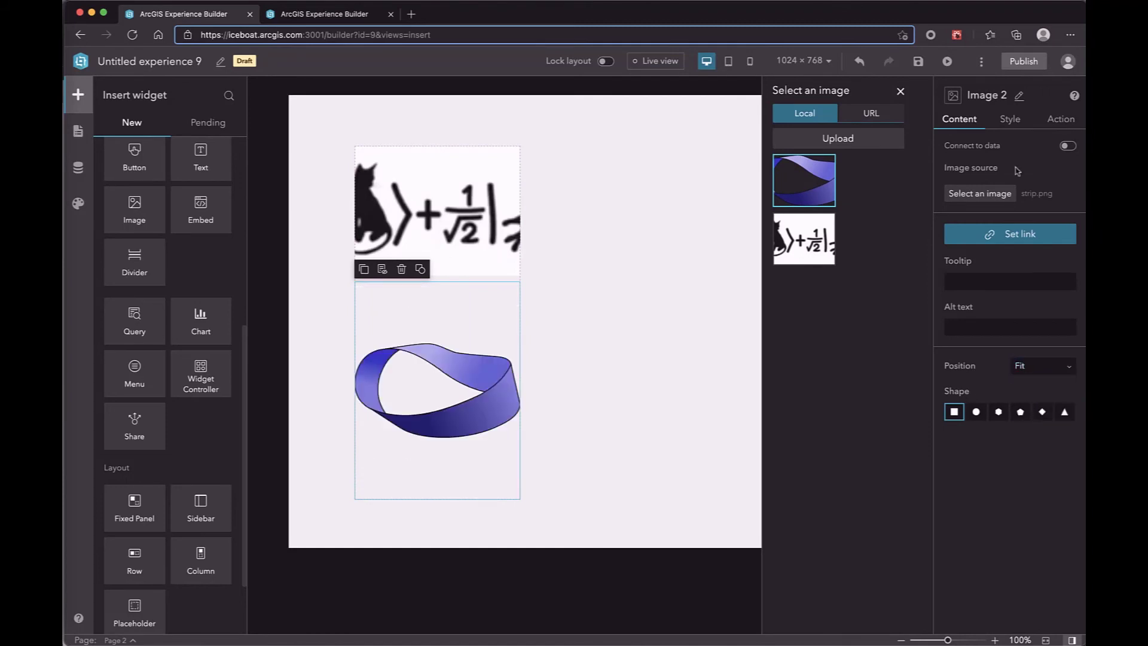
# Give Image 2 a pale cream background fill, then drag Image 1 taller
pyautogui.click(1010, 119)
pyautogui.click(1063, 391)
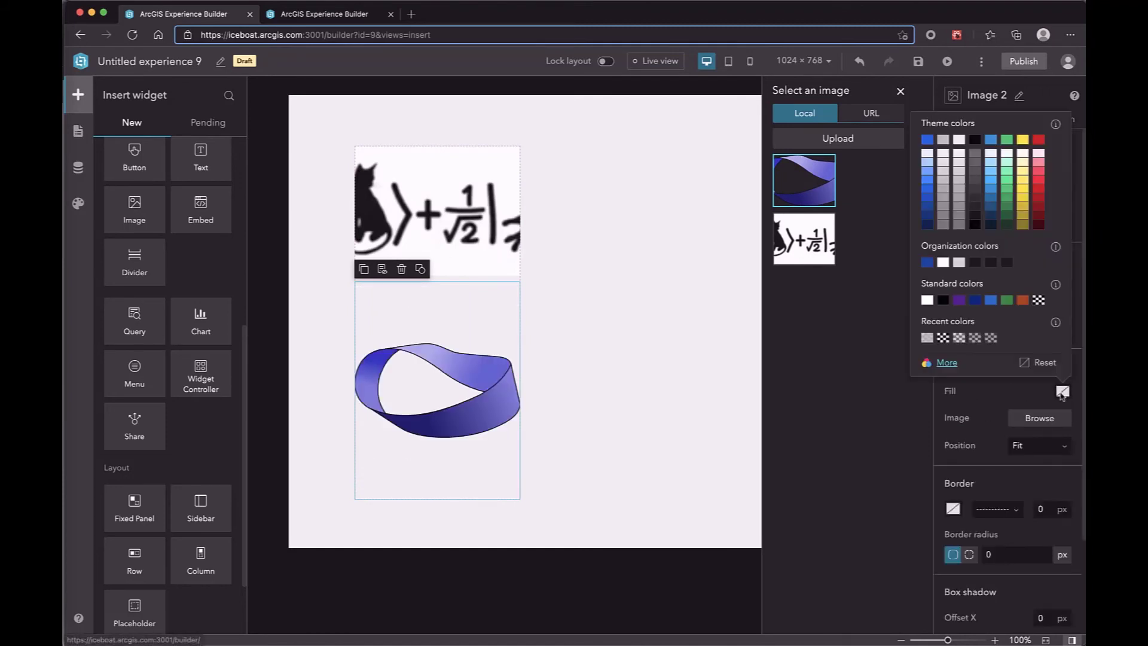
pyautogui.click(1024, 154)
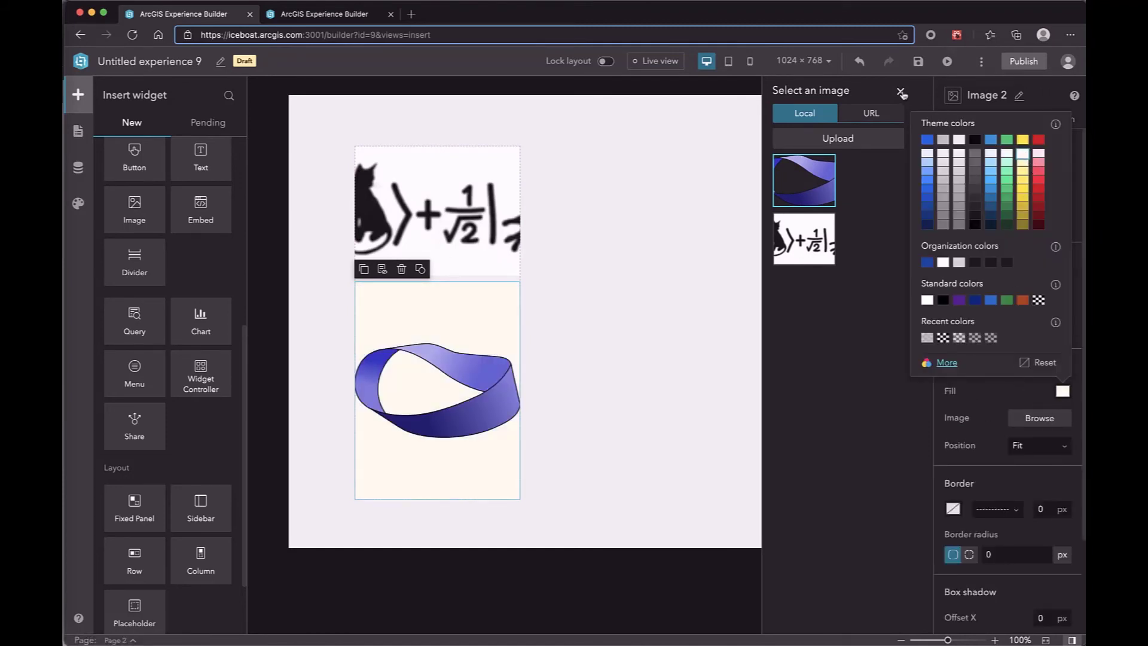
pyautogui.click(740, 357)
pyautogui.click(489, 198)
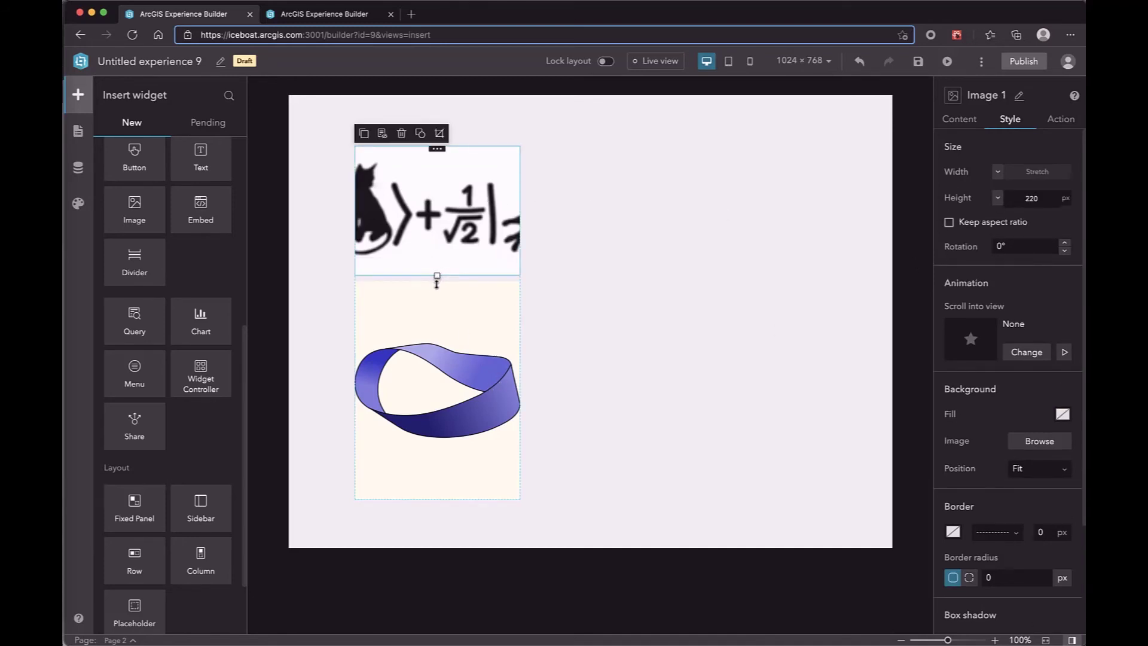
pyautogui.moveTo(437, 284); pyautogui.dragTo(458, 195)
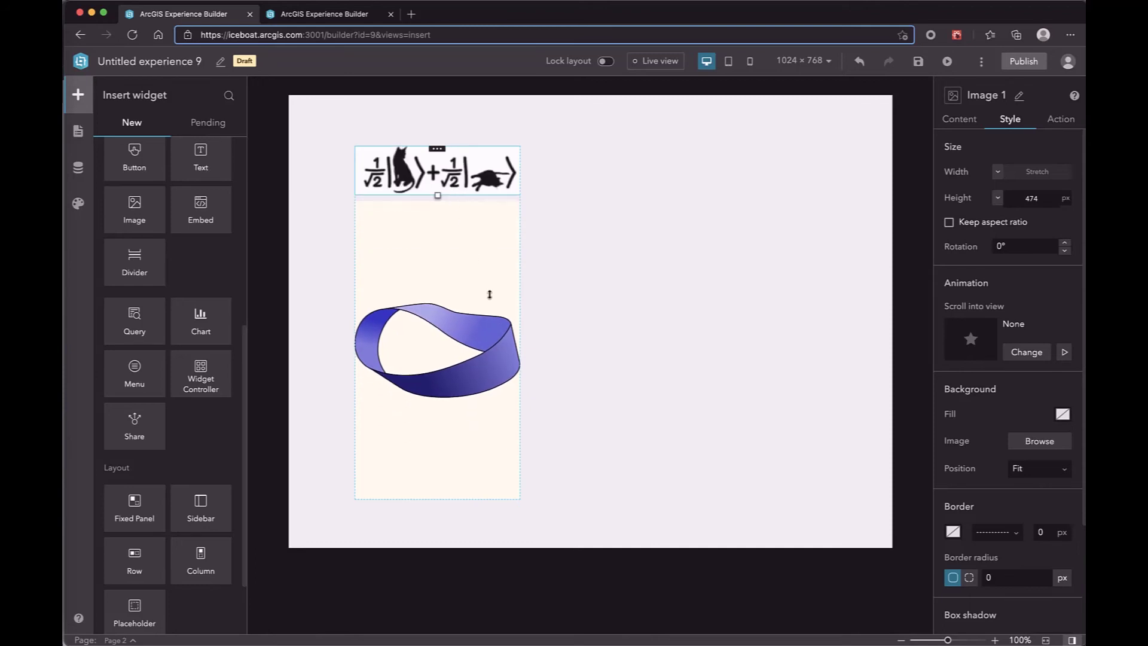
# Give the Möbius image a Custom 300 px height and add an Image widget below it
pyautogui.click(454, 266)
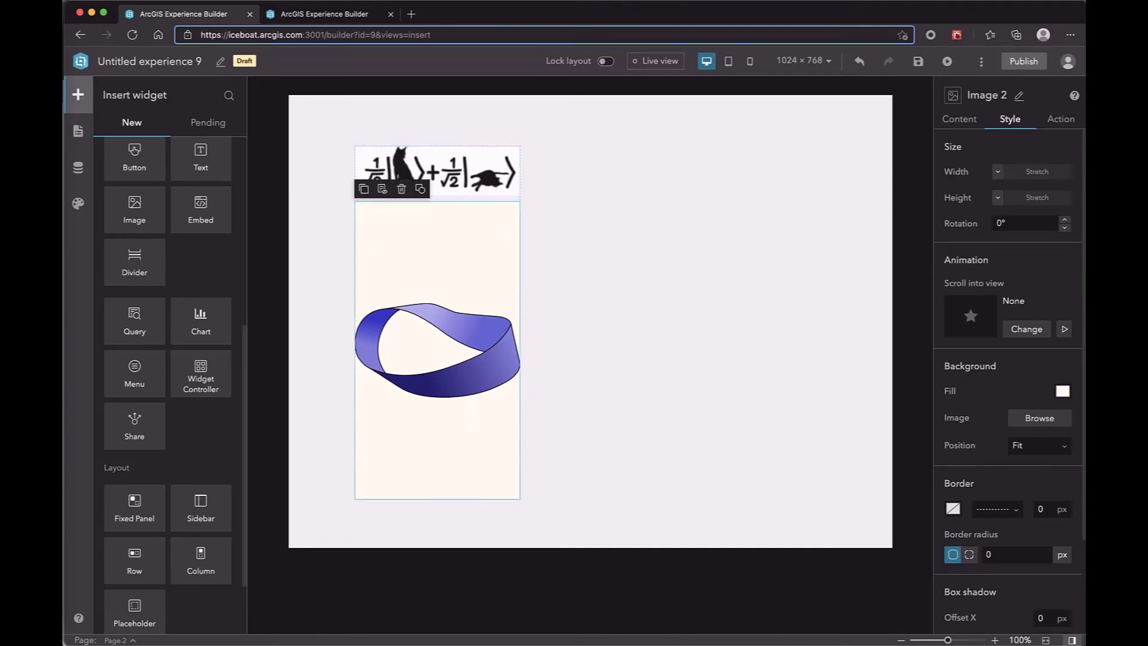
pyautogui.click(998, 197)
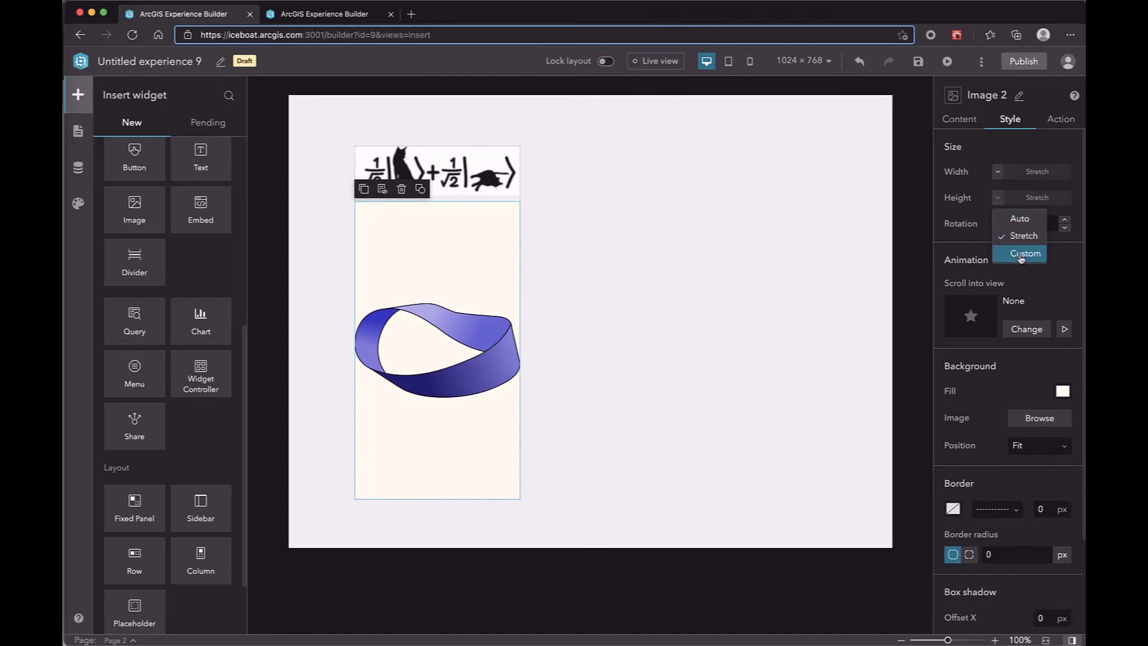
pyautogui.click(1020, 252)
pyautogui.moveTo(153, 230); pyautogui.dragTo(411, 453)
pyautogui.click(482, 332)
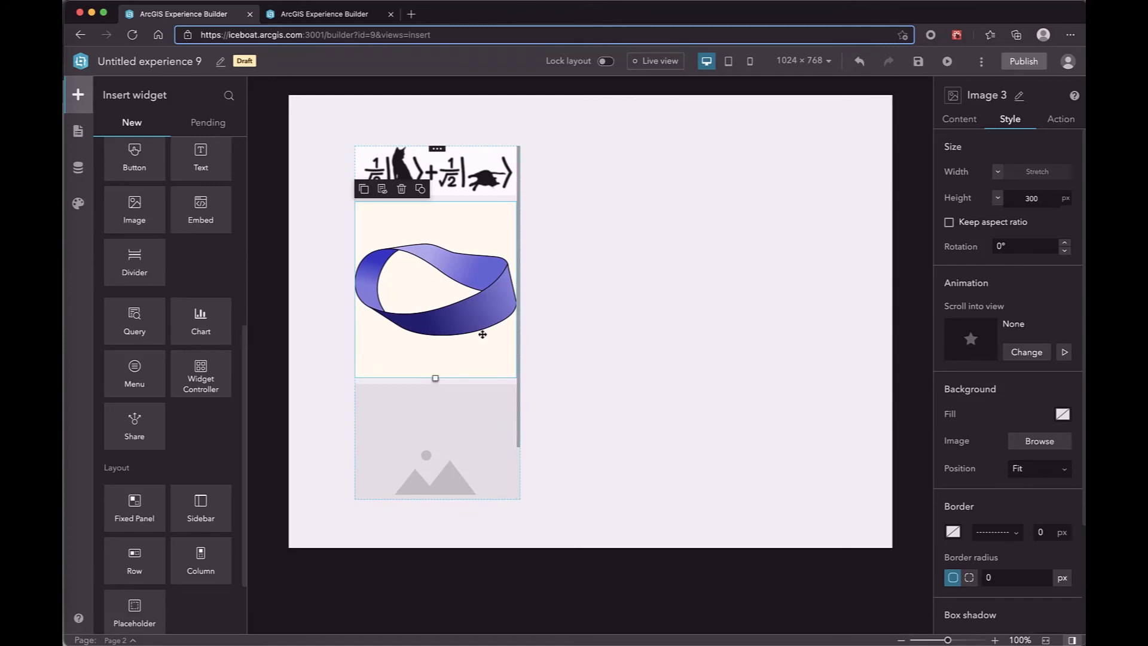
# Set the Möbius image back to Stretch height and add another Image widget to the column
pyautogui.click(997, 197)
pyautogui.click(1018, 236)
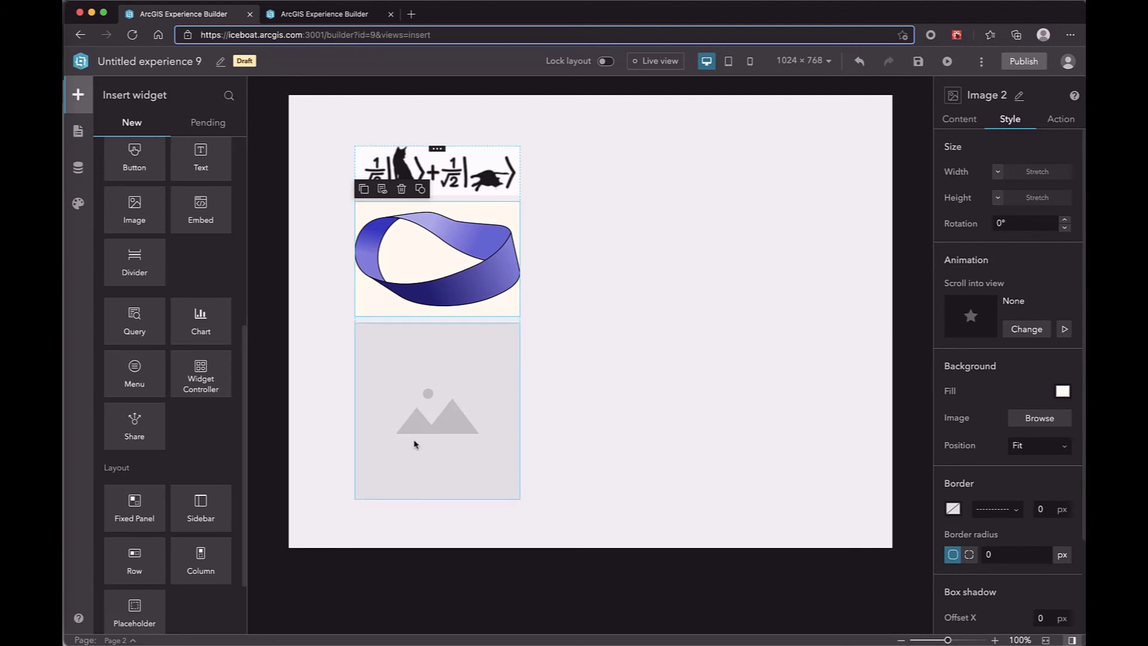
pyautogui.moveTo(134, 211); pyautogui.dragTo(458, 344)
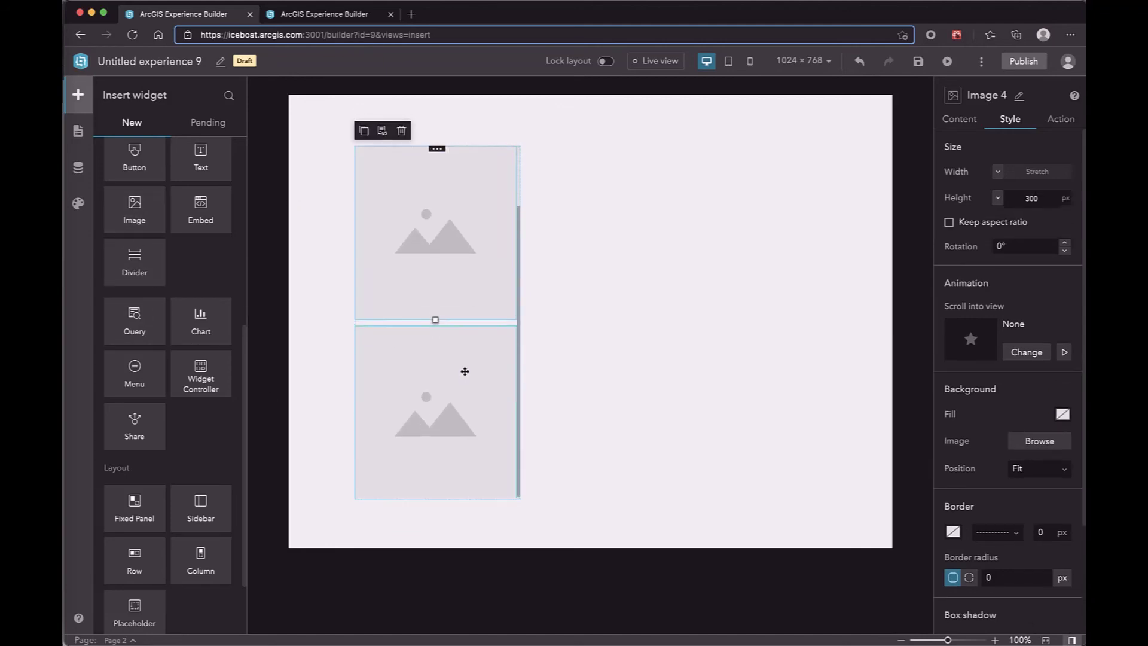
# Give the Möbius image (Image 2) a fixed Custom height of 300 px instead of stretching
pyautogui.click(471, 207)
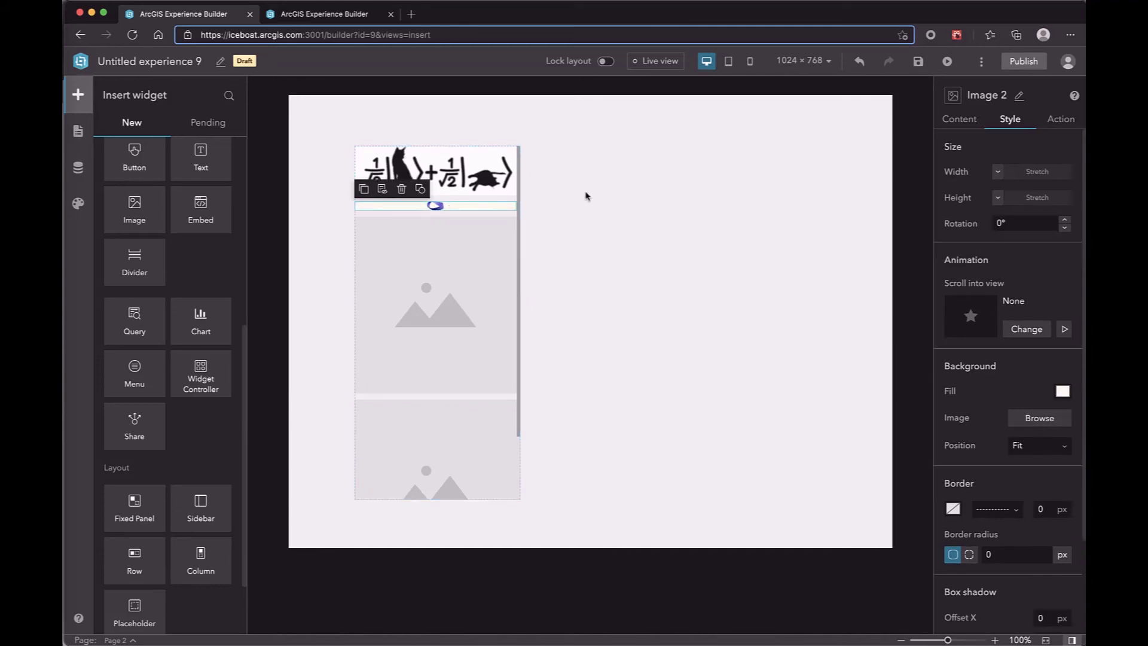
pyautogui.click(1005, 198)
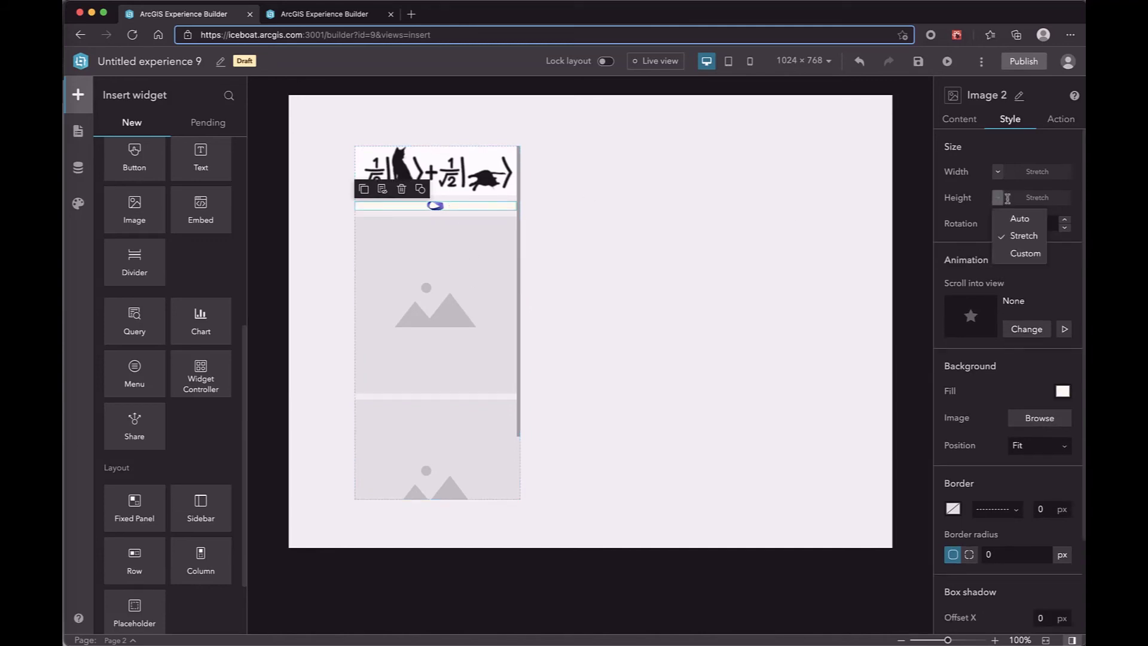
pyautogui.click(1026, 254)
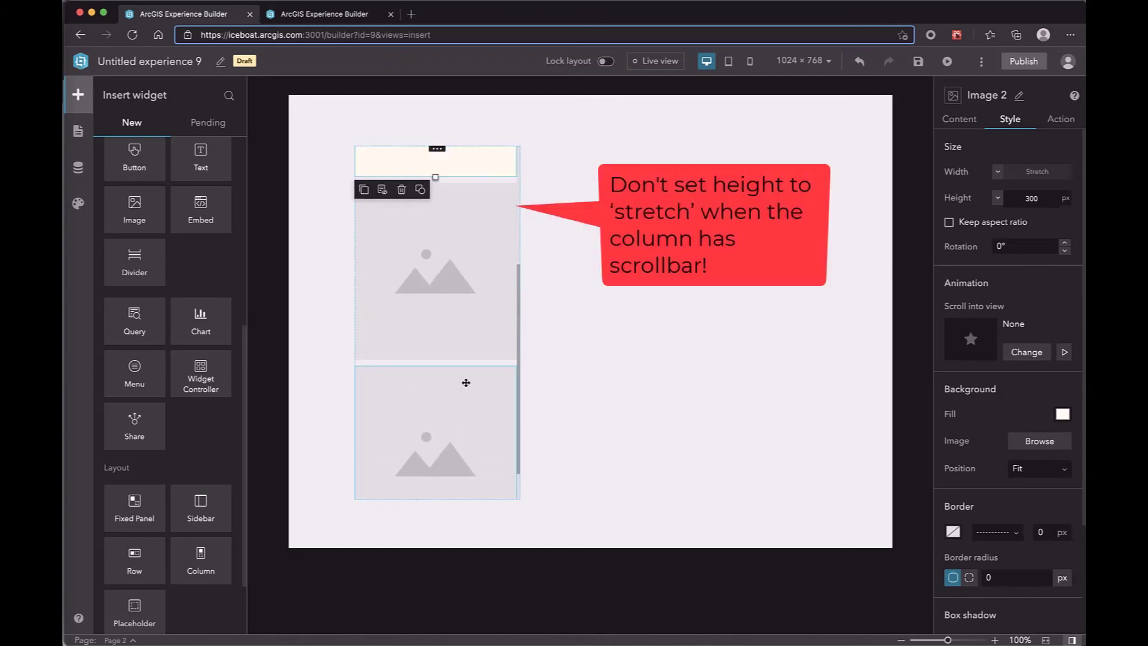
pyautogui.scroll(2, 466, 383)
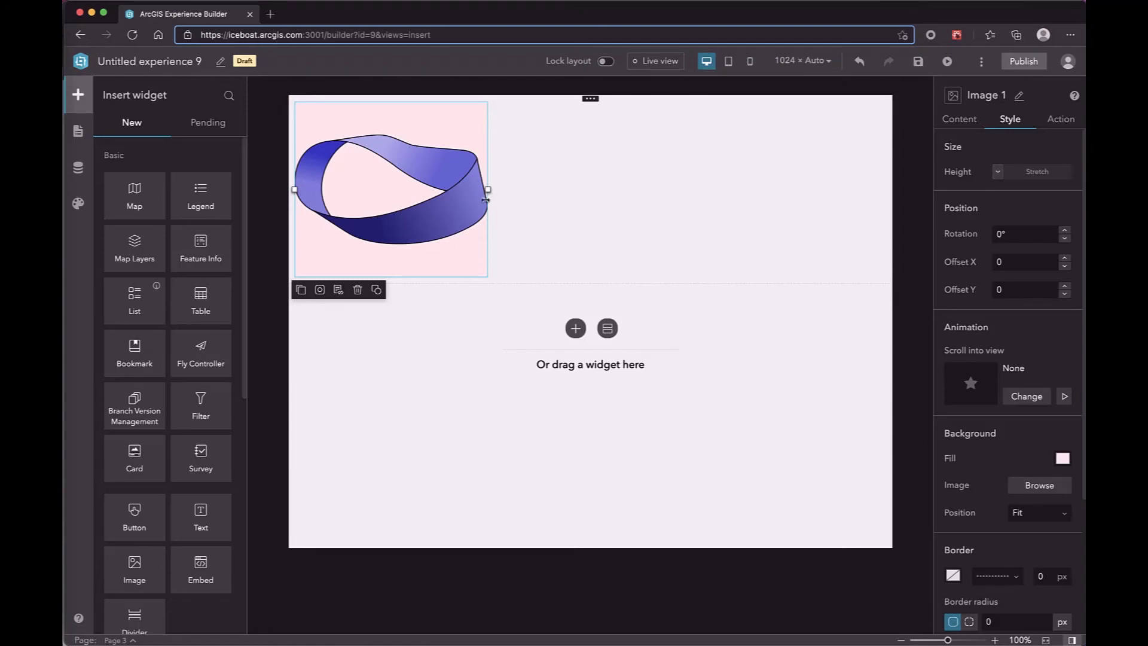
# Adjust the Möbius image's width by dragging its left and right side handles
pyautogui.moveTo(487, 190)
pyautogui.mouseDown()
pyautogui.moveTo(622, 190)
pyautogui.moveTo(496, 197)
pyautogui.mouseUp()
pyautogui.moveTo(297, 190); pyautogui.dragTo(345, 190)
pyautogui.moveTo(488, 190); pyautogui.dragTo(538, 190)
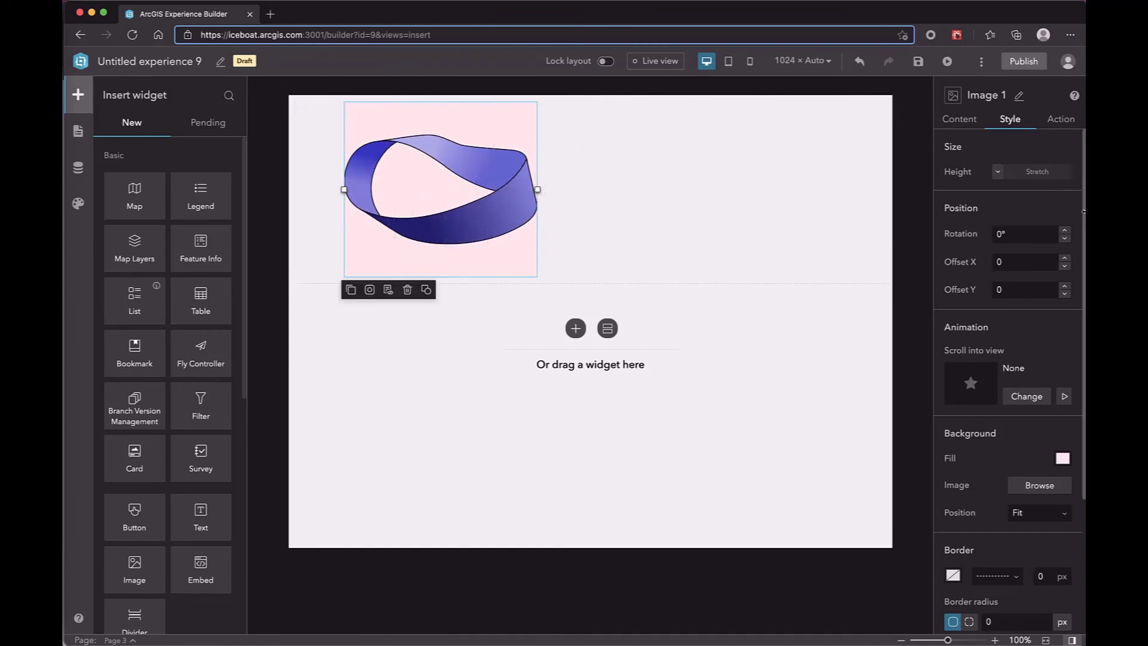
pyautogui.click(997, 173)
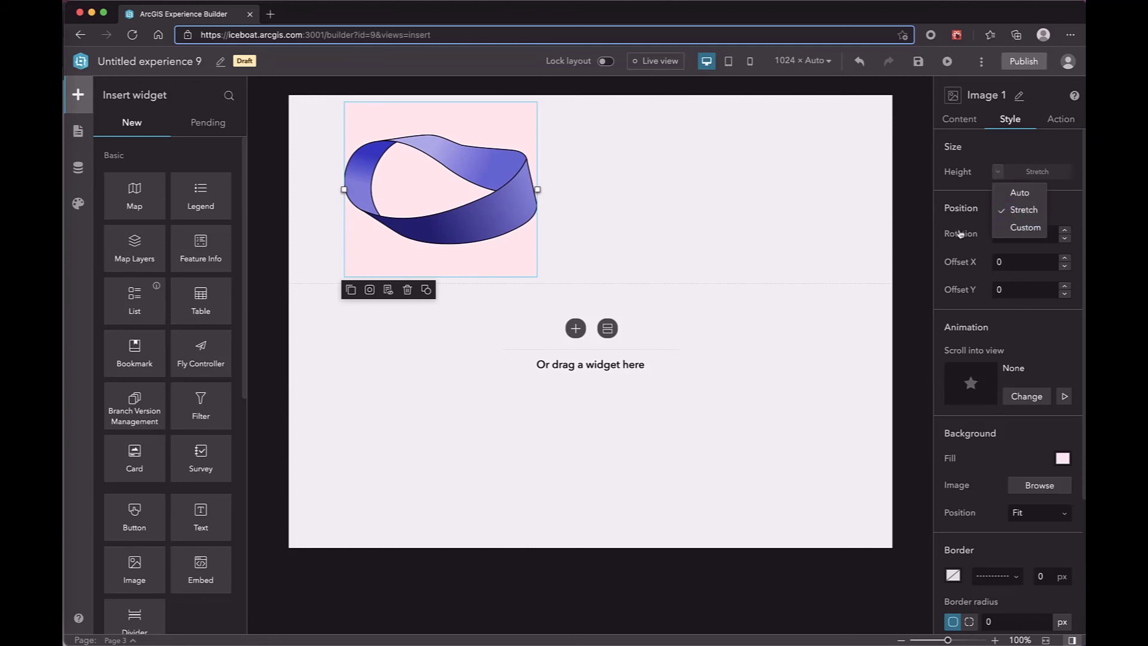
# Resize Block 1 so the stretched image follows it, leaving the block 314 px tall
pyautogui.click(670, 270)
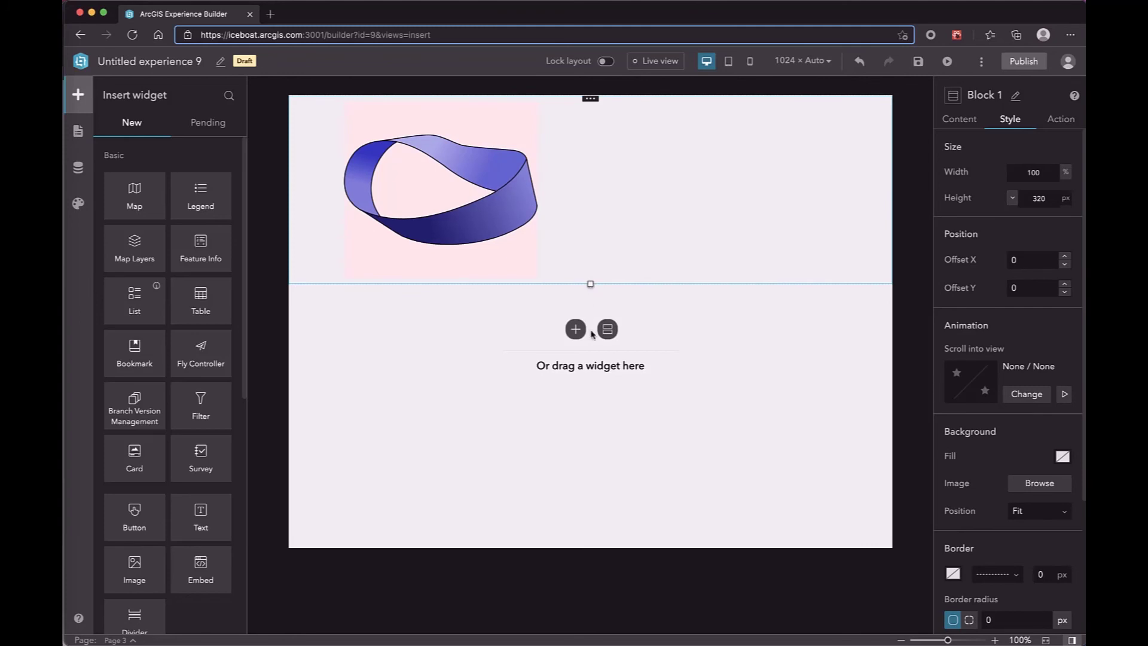
pyautogui.moveTo(594, 353); pyautogui.dragTo(593, 418)
pyautogui.moveTo(592, 378); pyautogui.dragTo(593, 280)
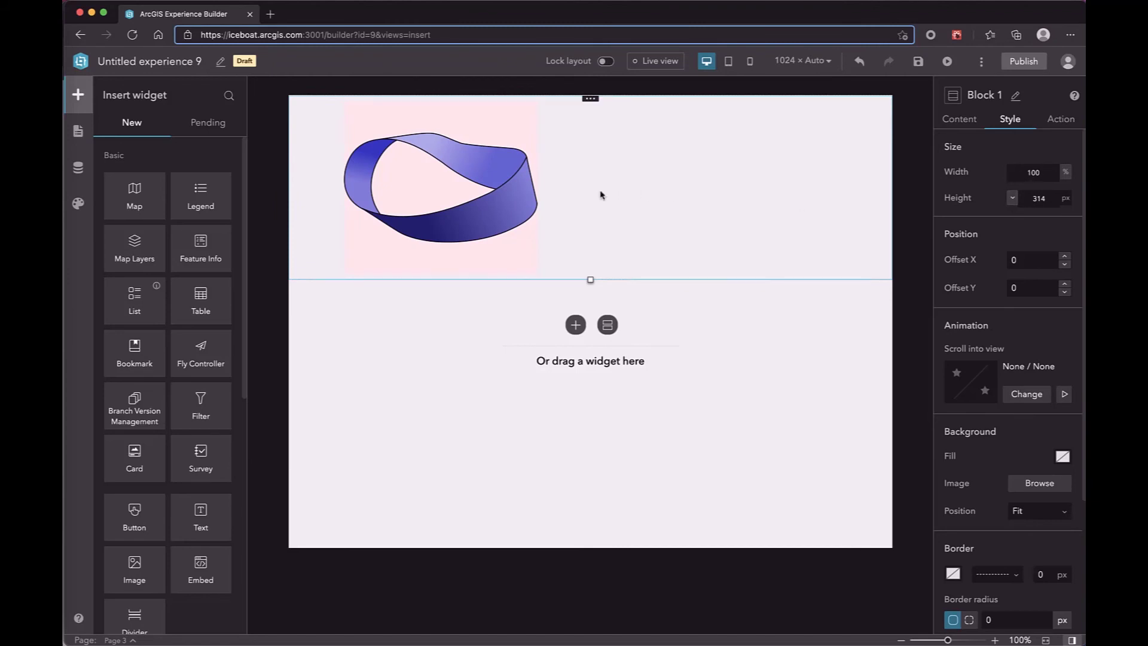
# Set the ribbon image's (Image 1) height to Auto so it stops stretching
pyautogui.click(519, 201)
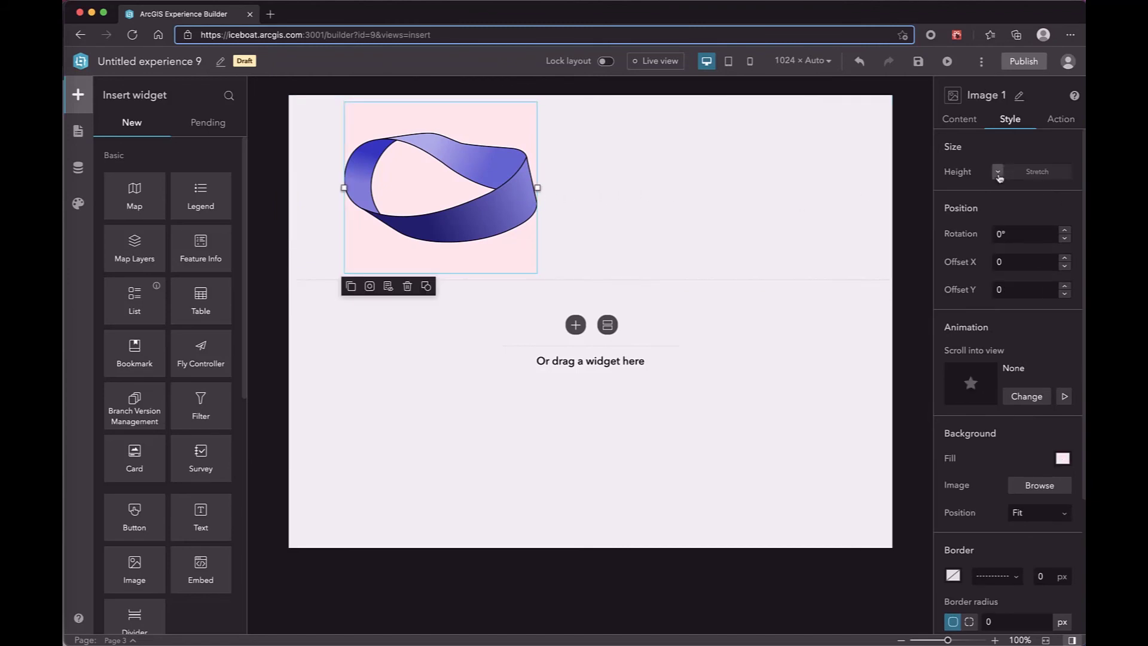
pyautogui.click(998, 173)
pyautogui.click(1019, 193)
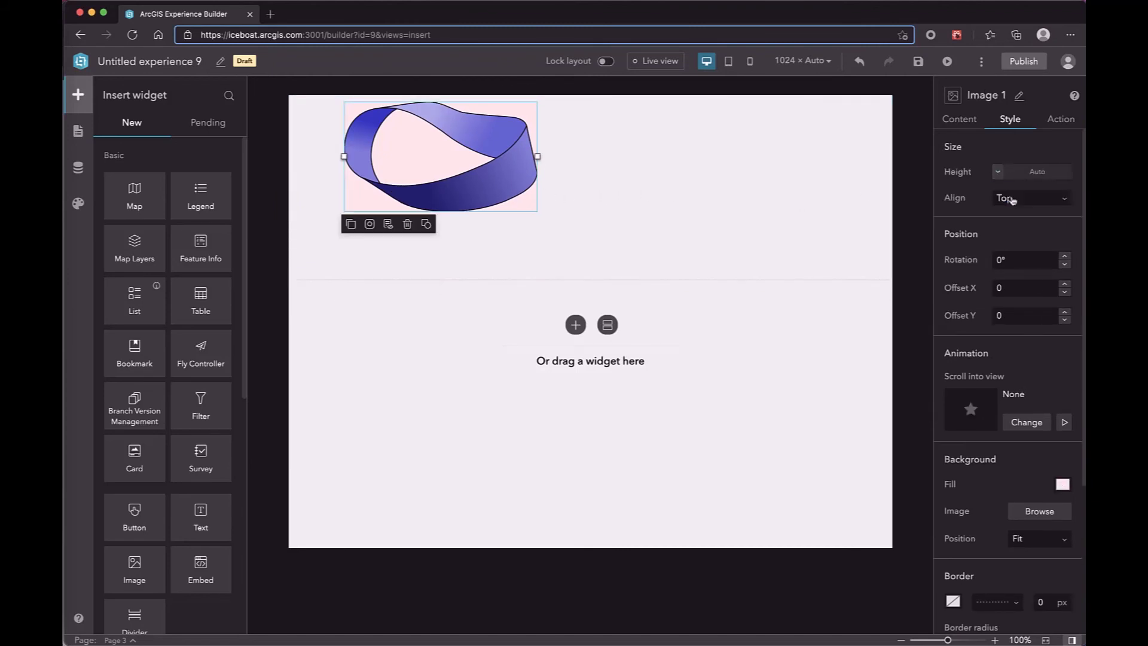
pyautogui.click(594, 261)
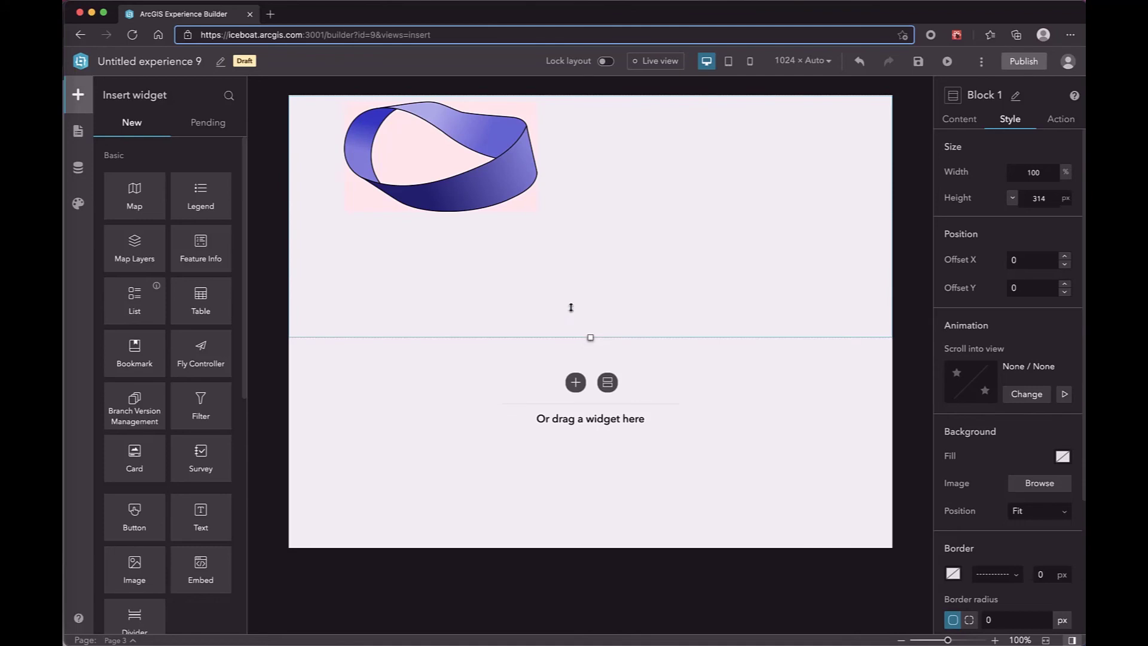
# Widen Image 1 and give it a Custom height of 316 px by dragging its bottom edge
pyautogui.click(501, 174)
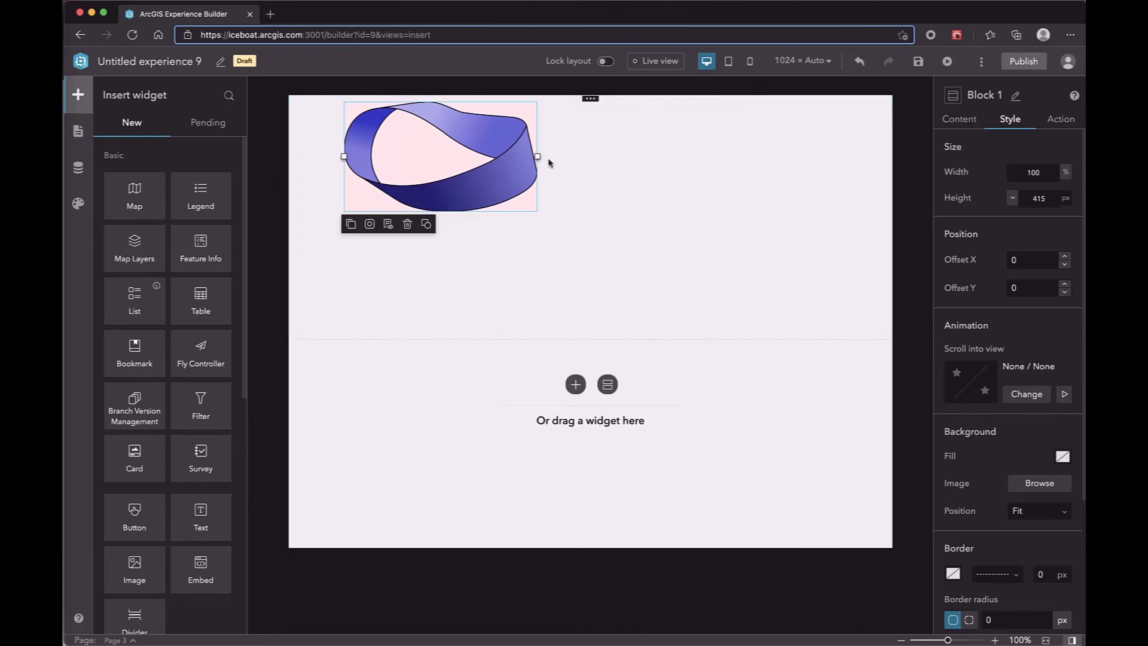
pyautogui.moveTo(538, 156); pyautogui.dragTo(545, 181)
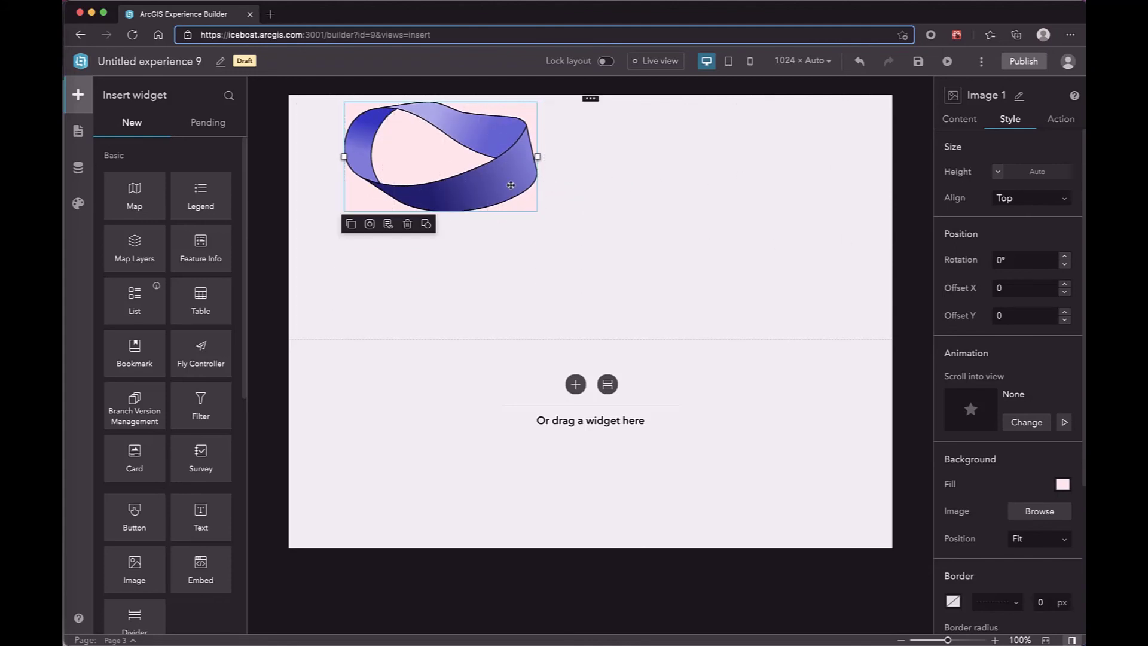
pyautogui.click(998, 173)
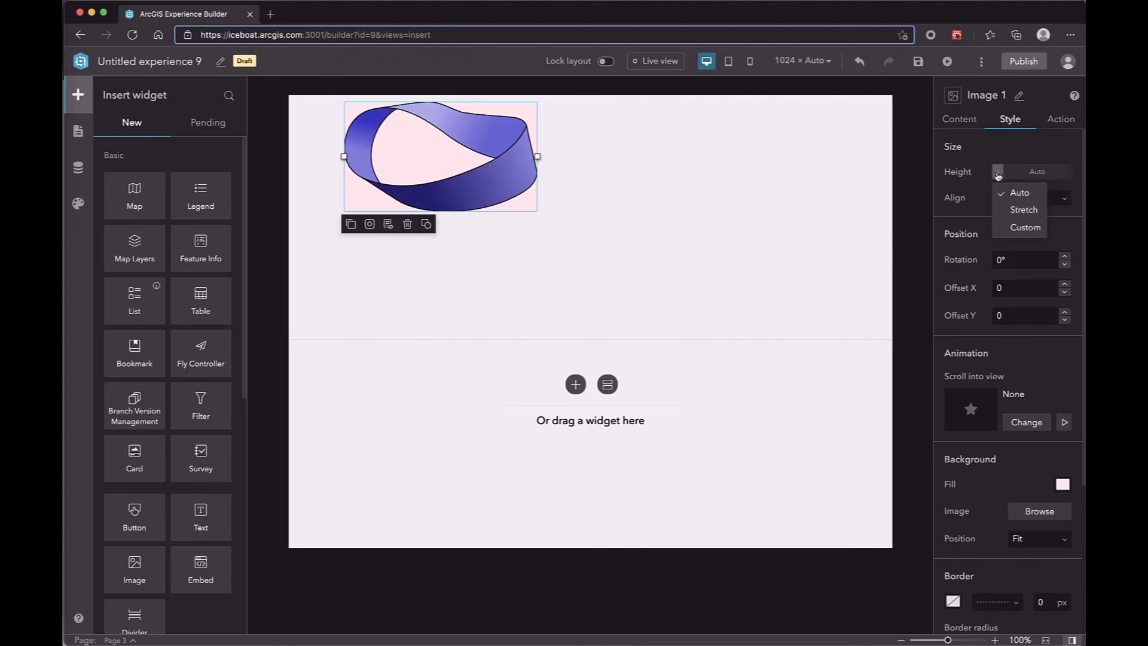
pyautogui.click(1015, 228)
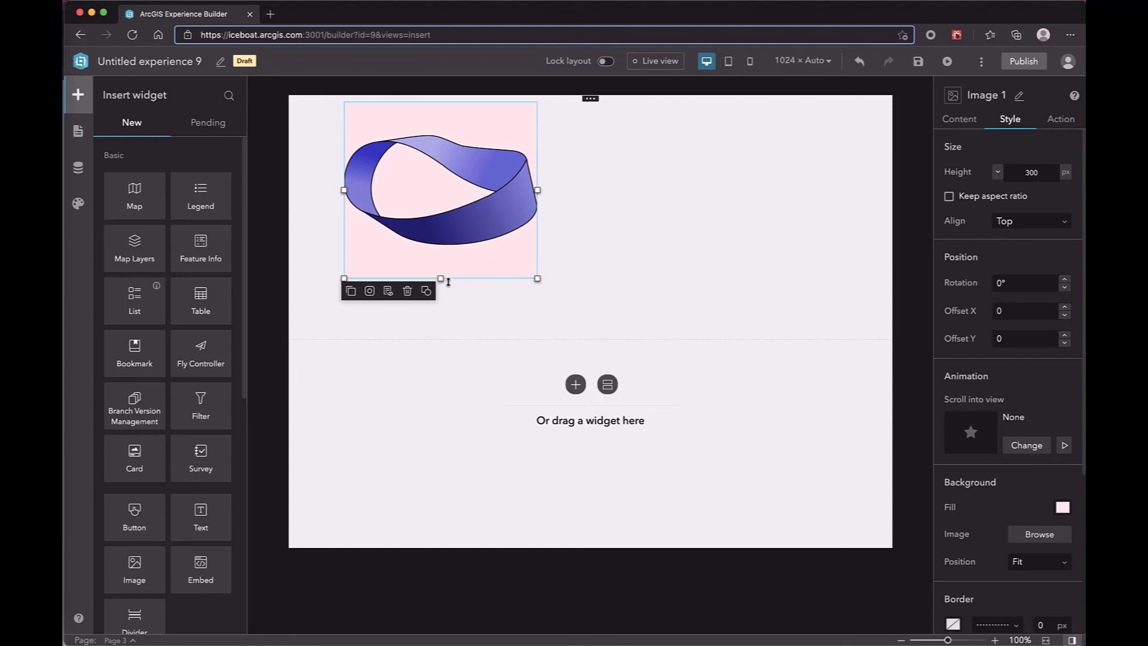
pyautogui.moveTo(448, 318); pyautogui.dragTo(451, 288)
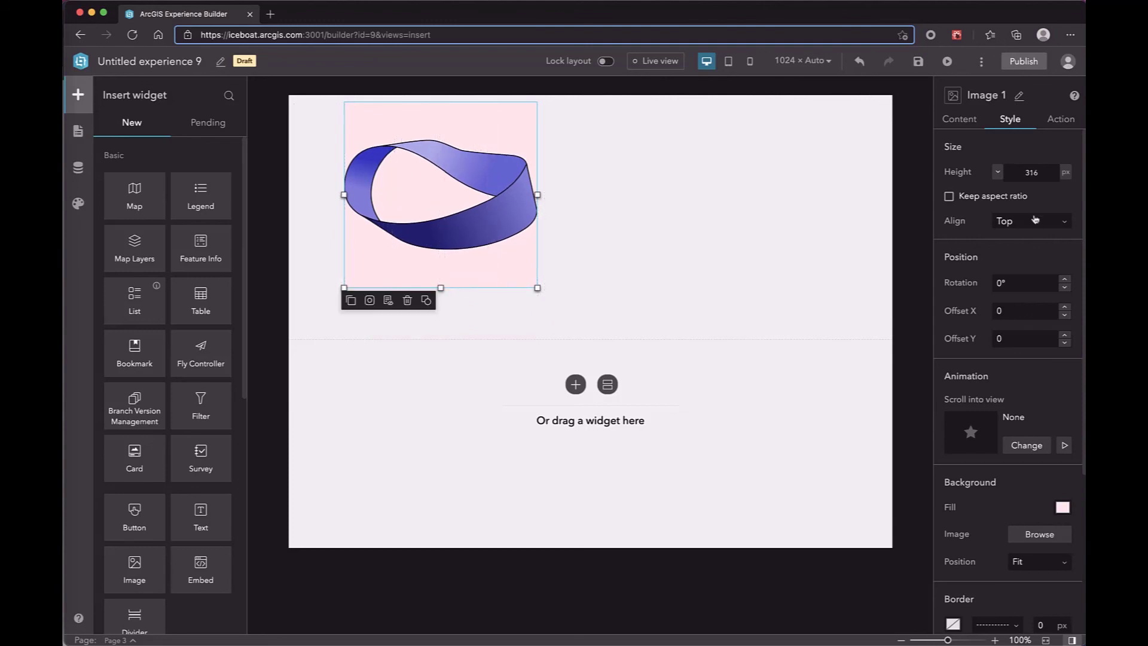
# Lock the image's aspect ratio and set it to 100:100
pyautogui.click(950, 197)
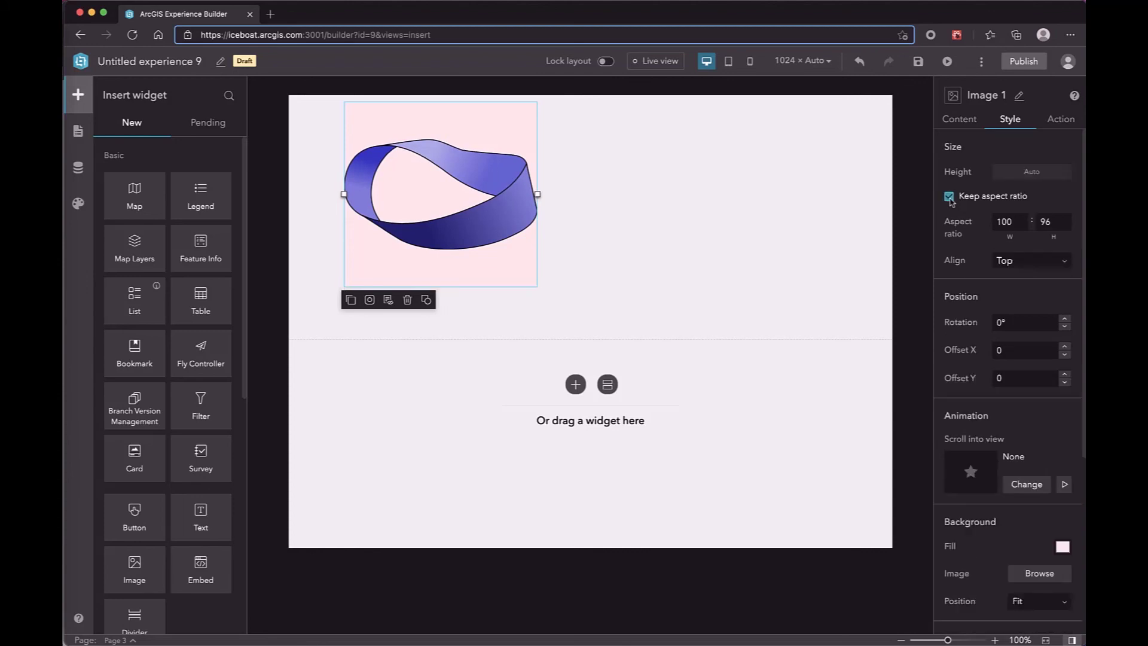
pyautogui.moveTo(1050, 225); pyautogui.dragTo(1044, 223)
pyautogui.write('100')
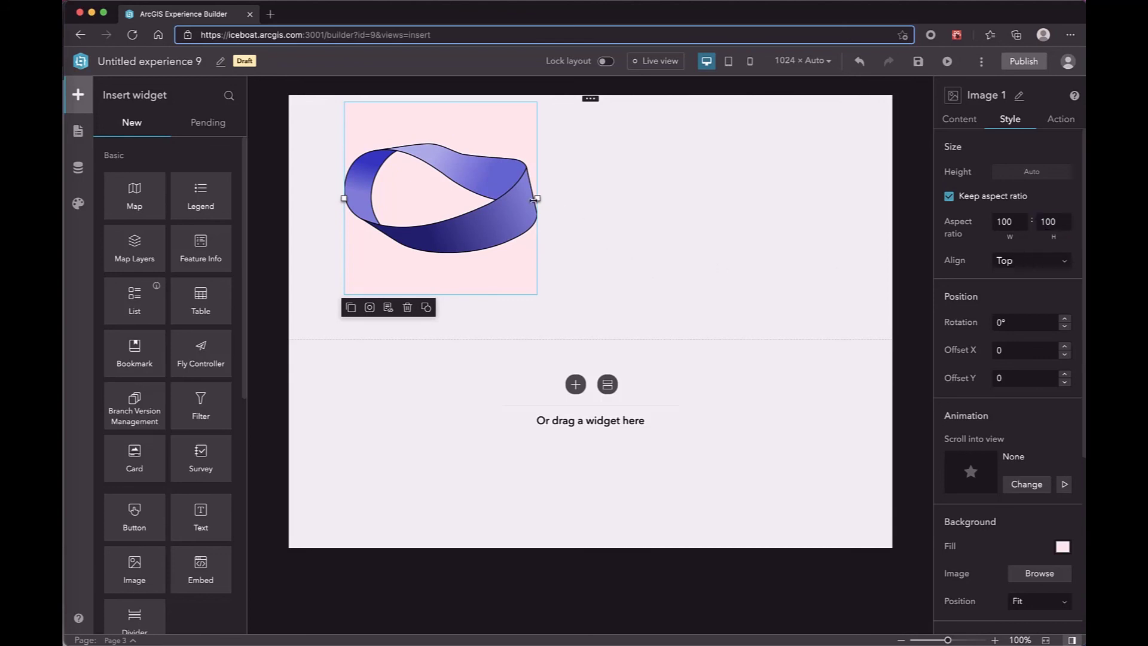
# Enlarge the square image and grow Block 1 to 524 px tall
pyautogui.moveTo(536, 199); pyautogui.dragTo(636, 247)
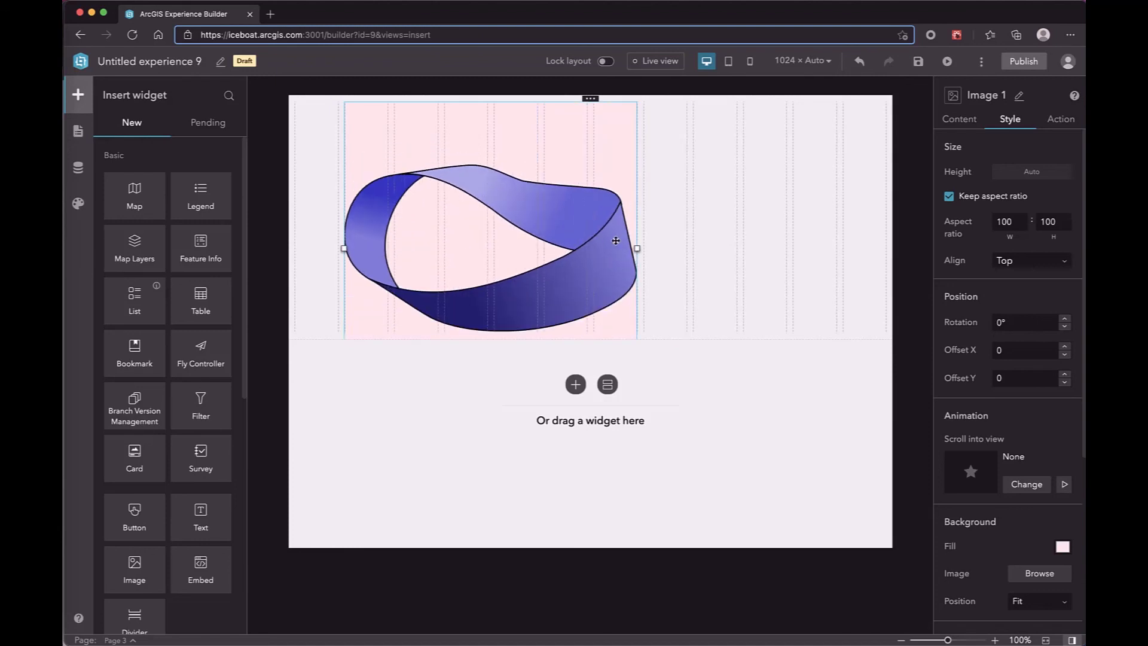
pyautogui.click(697, 291)
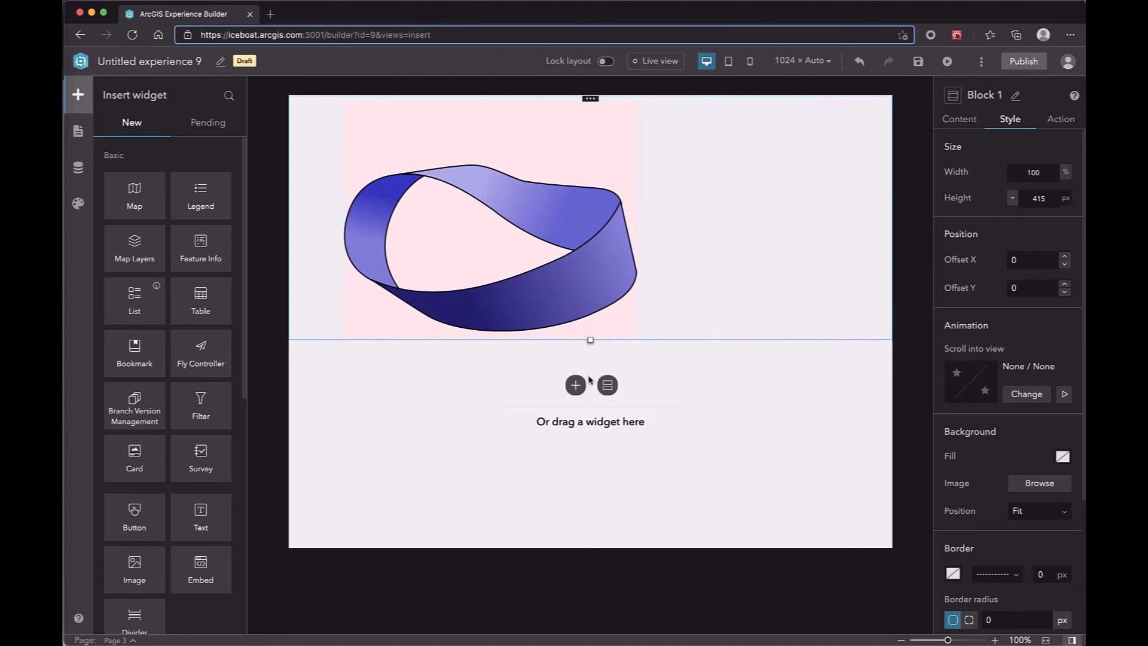
pyautogui.moveTo(589, 379)
pyautogui.mouseDown()
pyautogui.moveTo(593, 440)
pyautogui.moveTo(590, 403)
pyautogui.mouseUp()
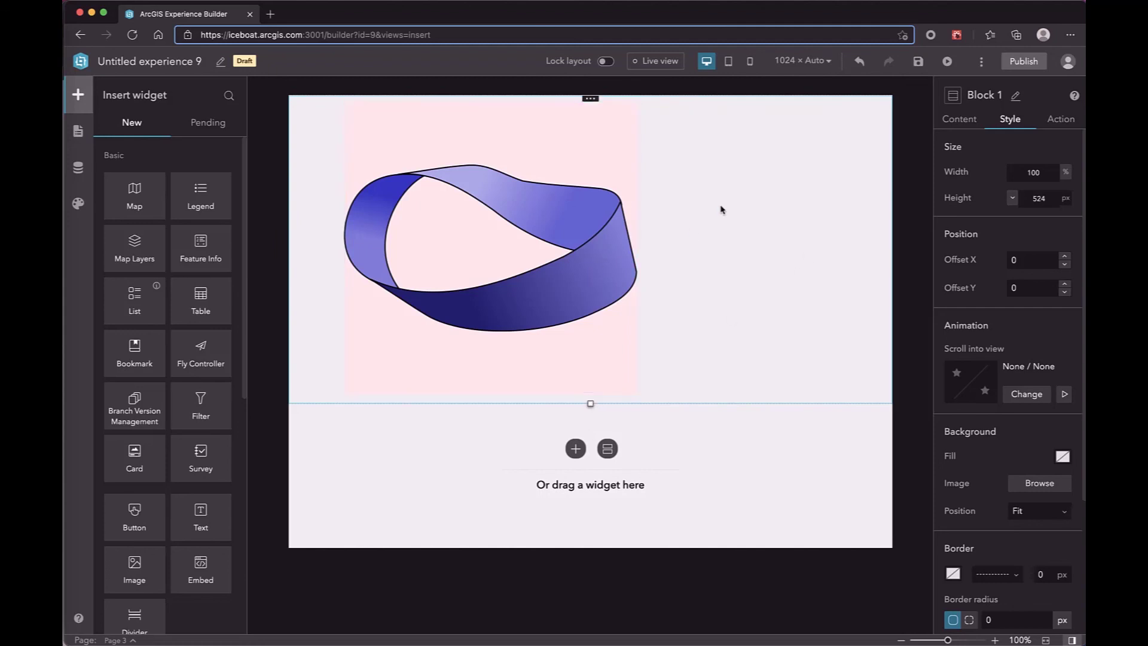
pyautogui.click(823, 59)
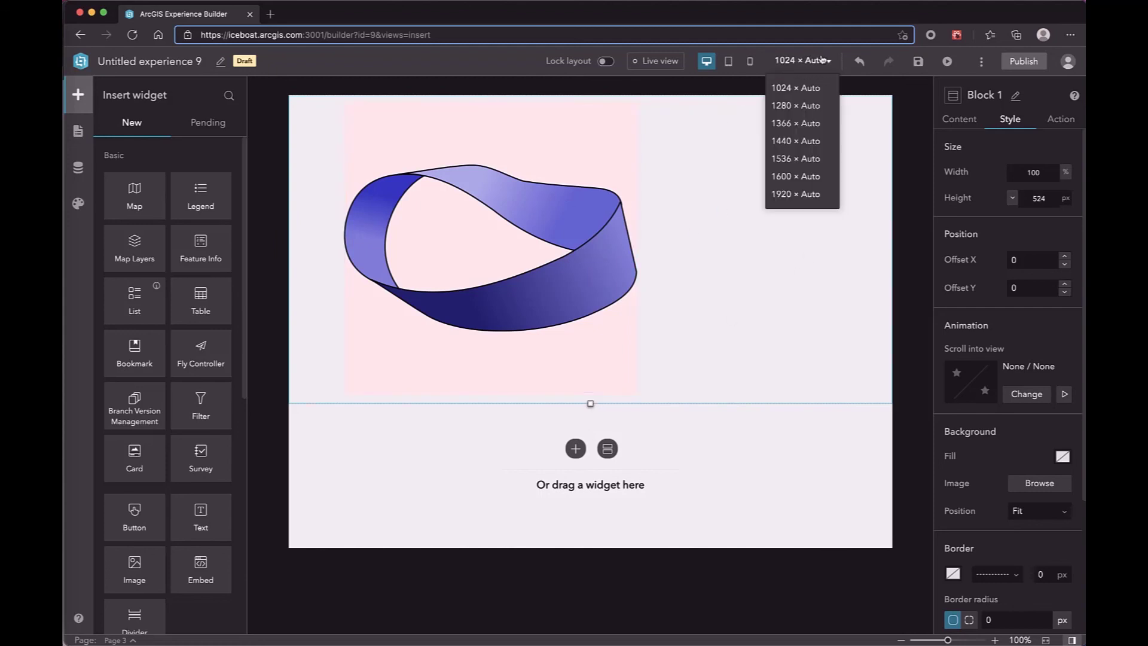
pyautogui.click(809, 110)
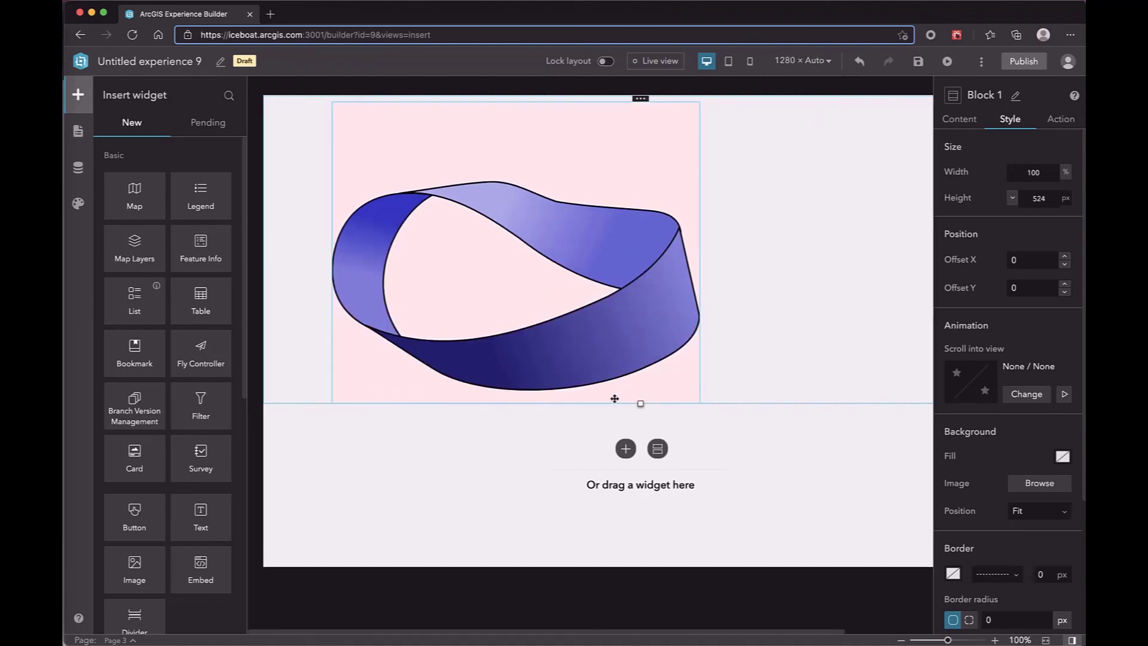
pyautogui.click(825, 61)
pyautogui.click(817, 124)
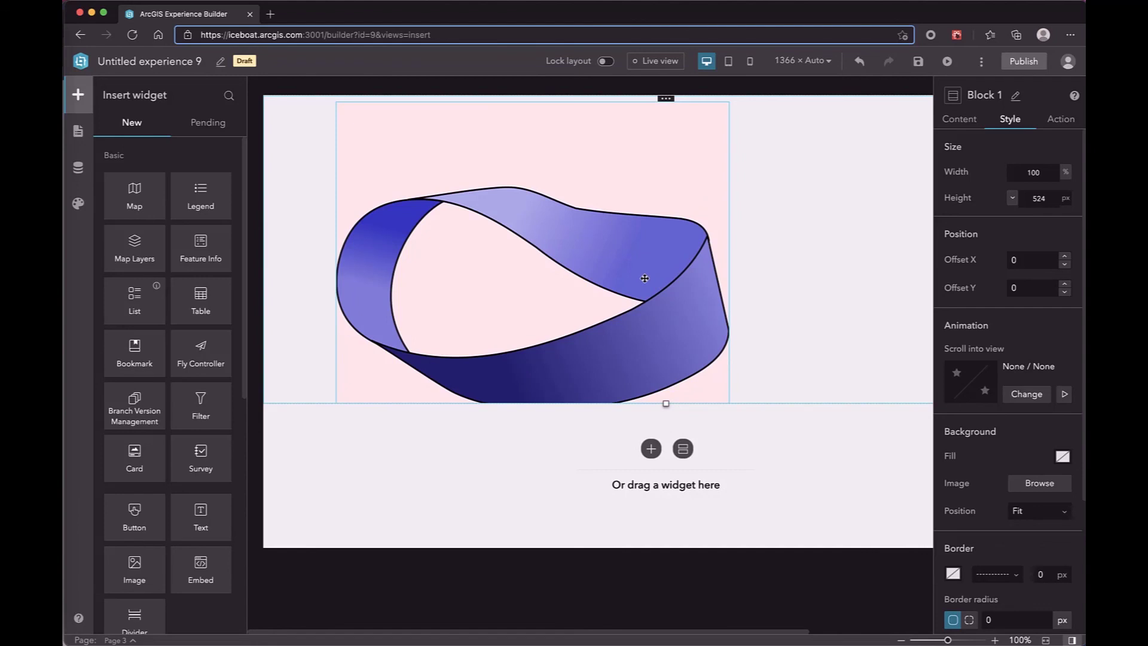
pyautogui.click(813, 61)
pyautogui.click(793, 90)
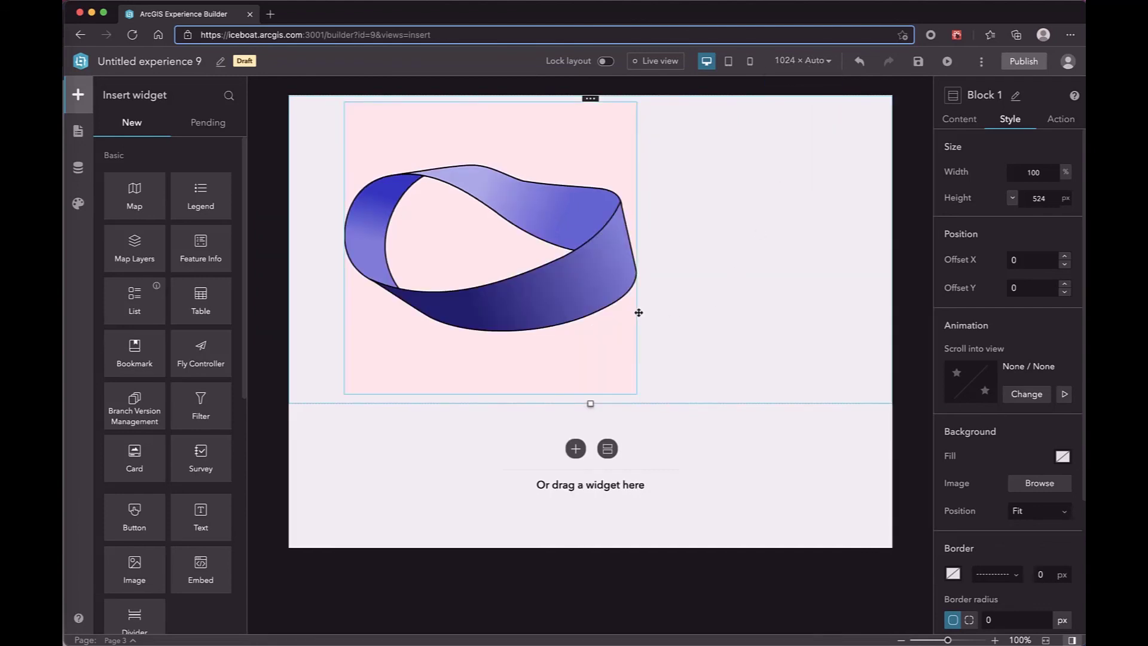
# Set Block 1's height to Auto and preview the page at 1280 width
pyautogui.click(1013, 201)
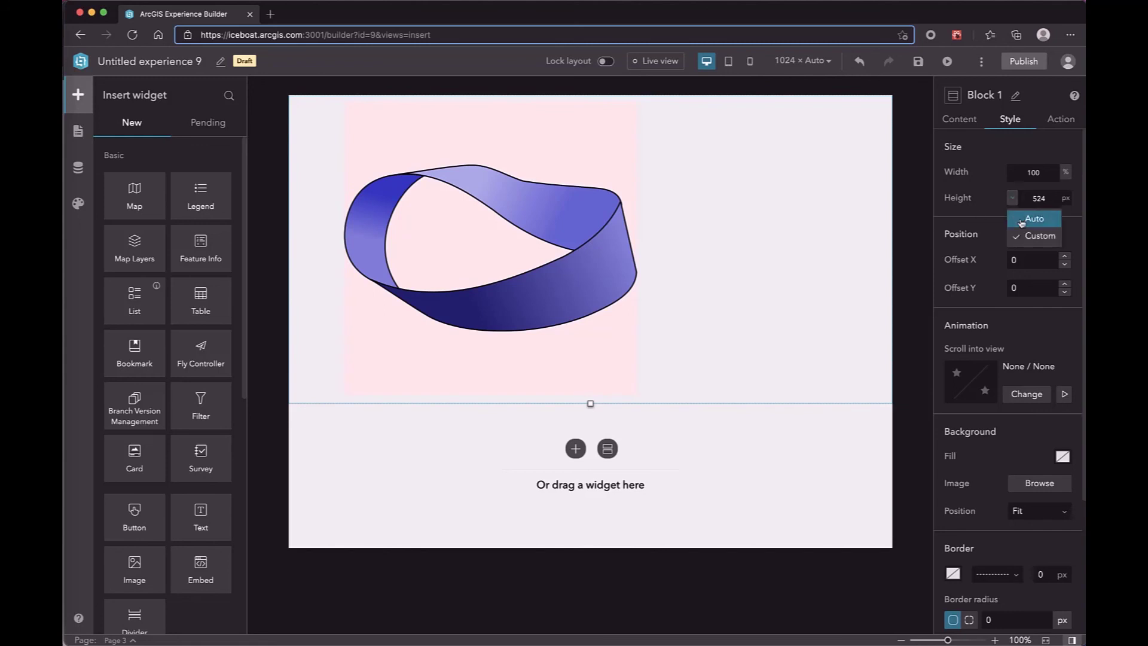
pyautogui.click(1022, 224)
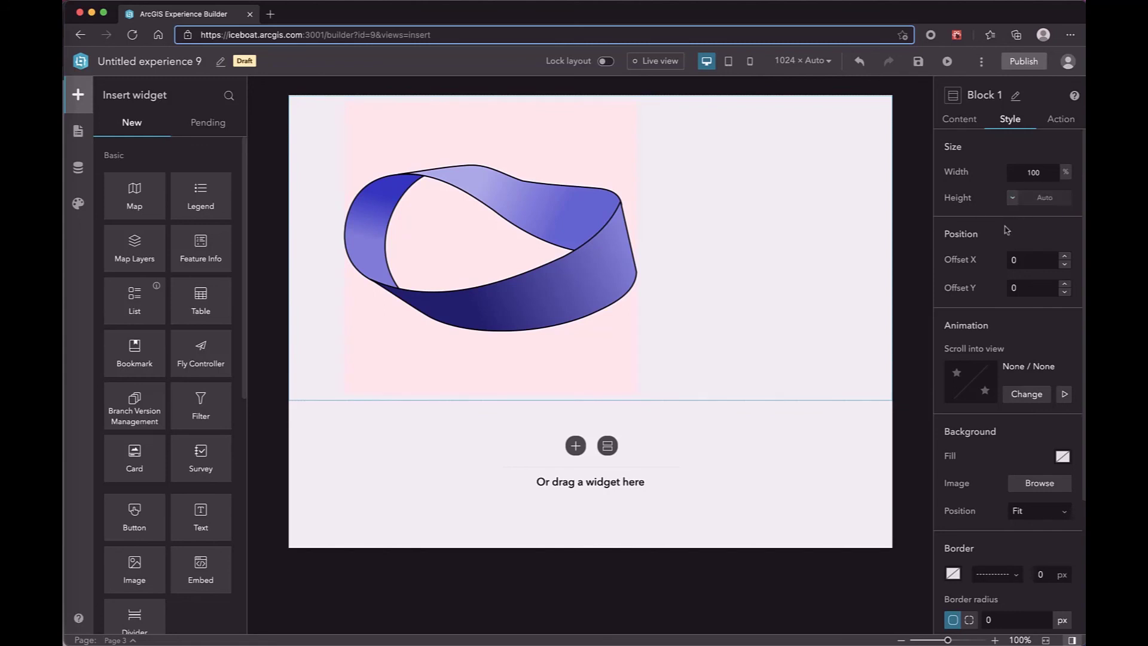
pyautogui.click(808, 67)
pyautogui.click(806, 106)
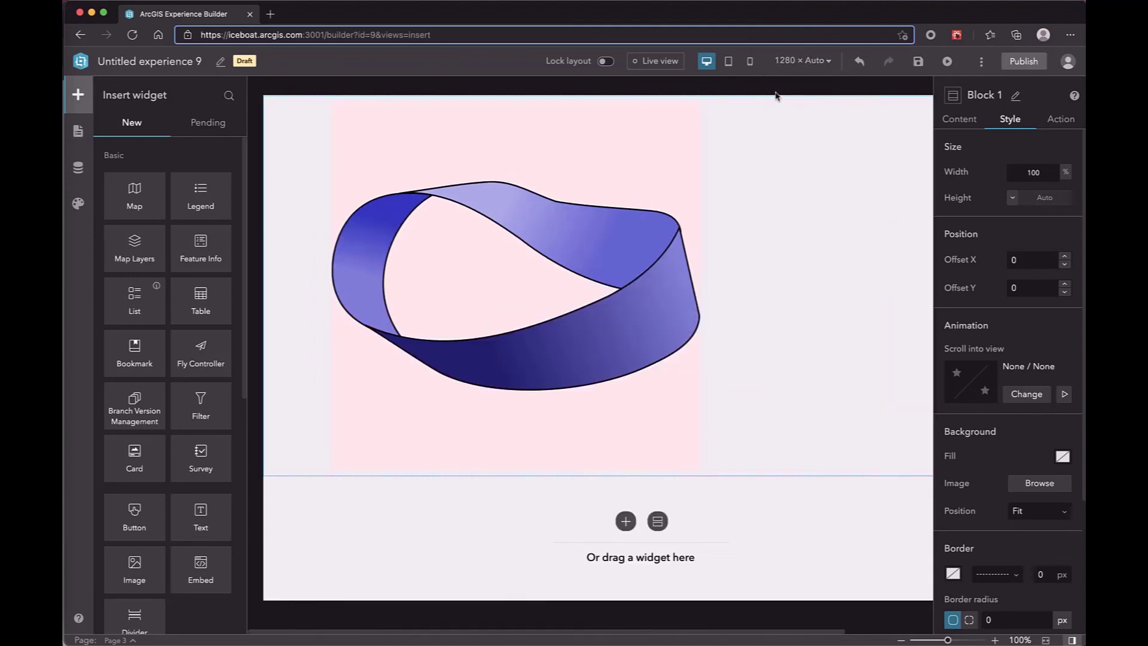
# Preview the page at 1366 and 1600 widths, return to 1024, and select Image 1
pyautogui.click(803, 61)
pyautogui.click(810, 131)
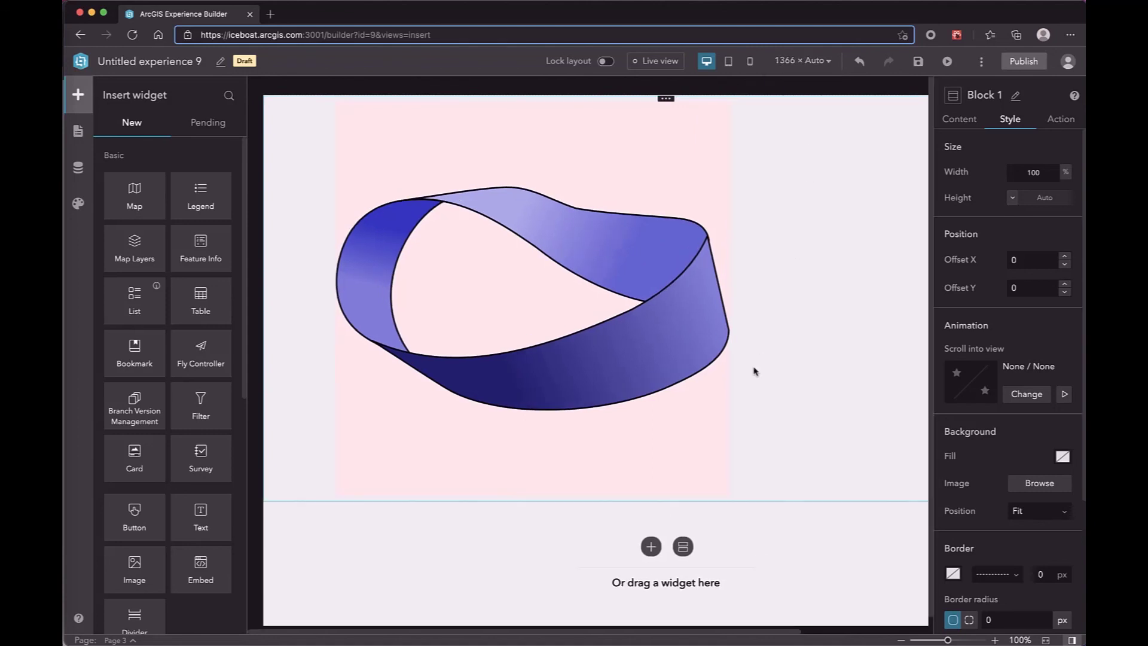
pyautogui.click(814, 61)
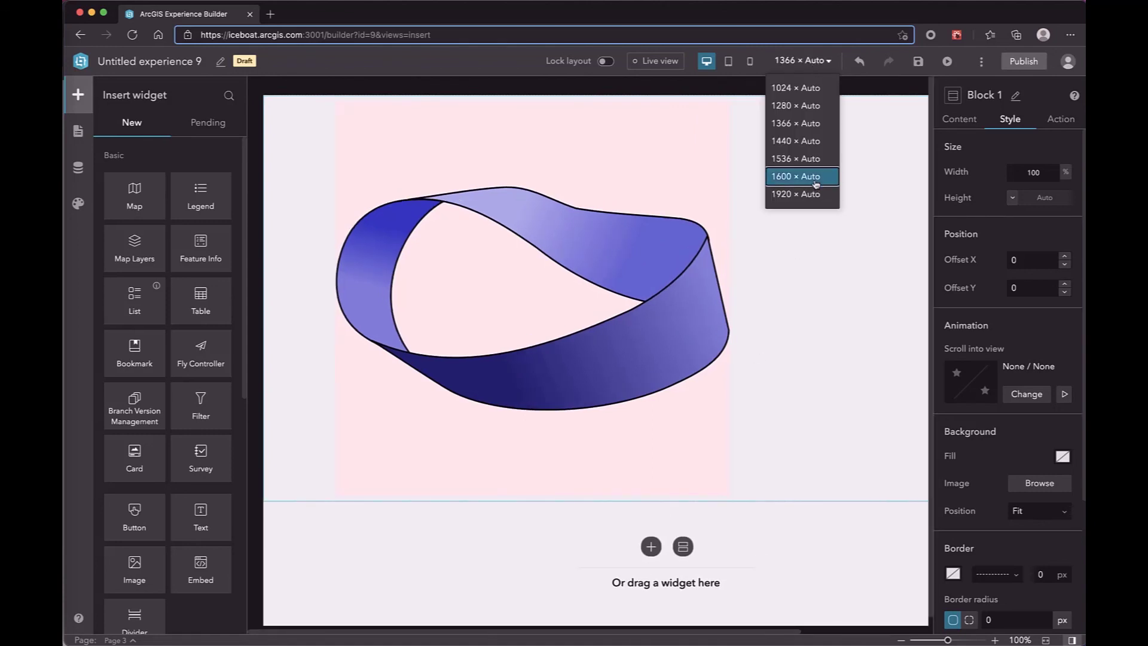
pyautogui.click(818, 177)
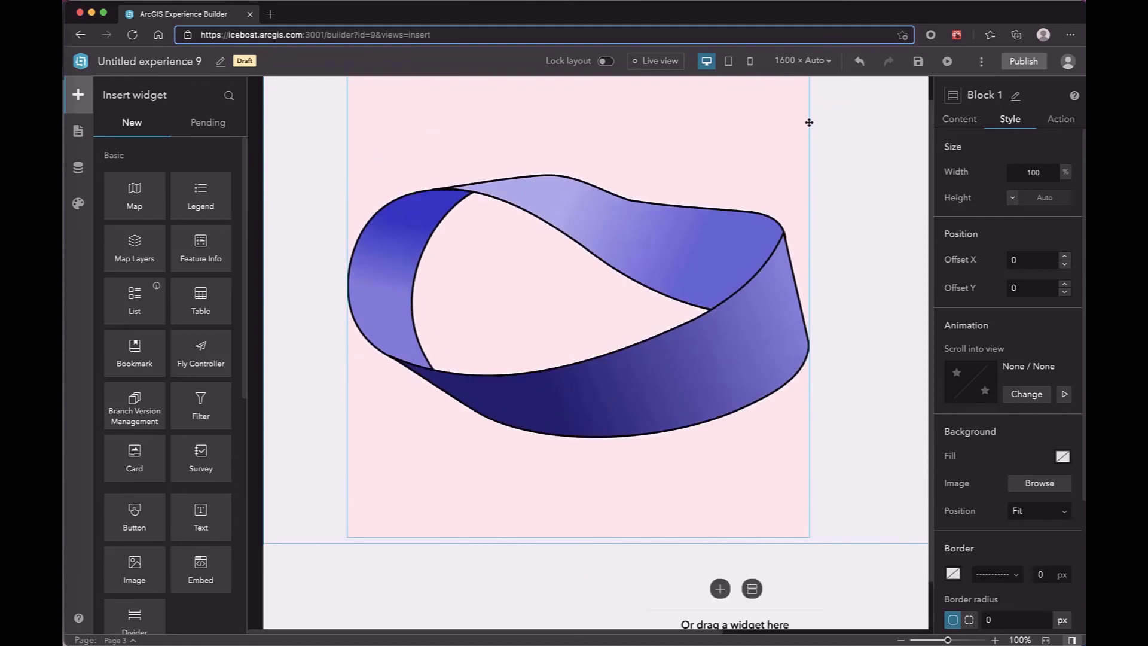
pyautogui.click(808, 60)
pyautogui.click(807, 89)
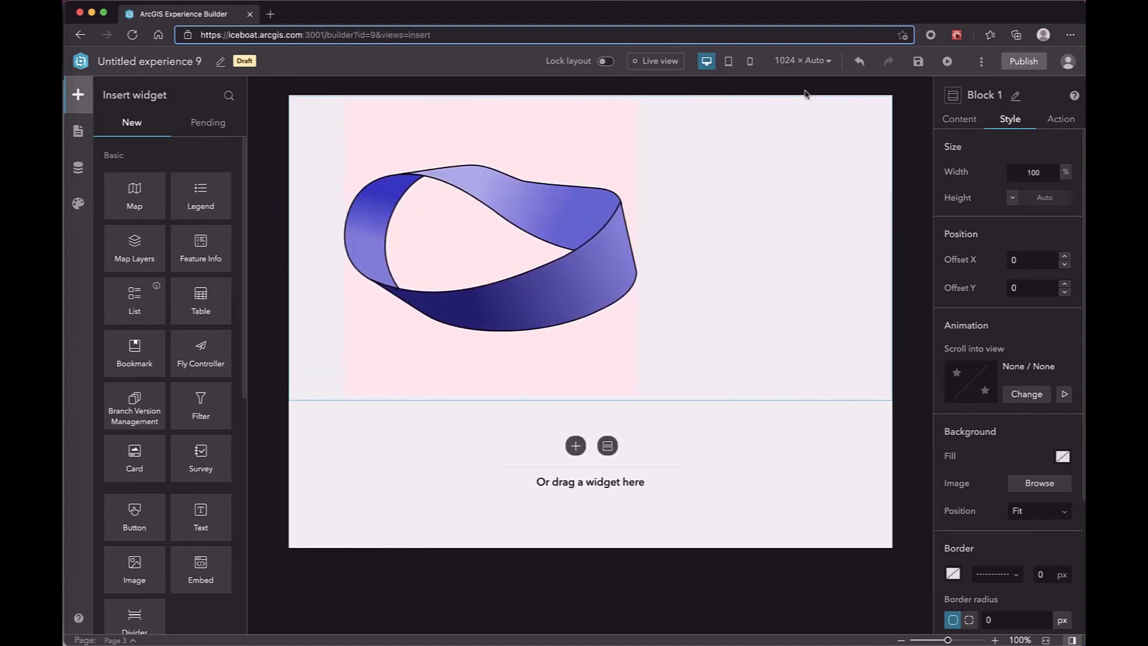
pyautogui.click(638, 275)
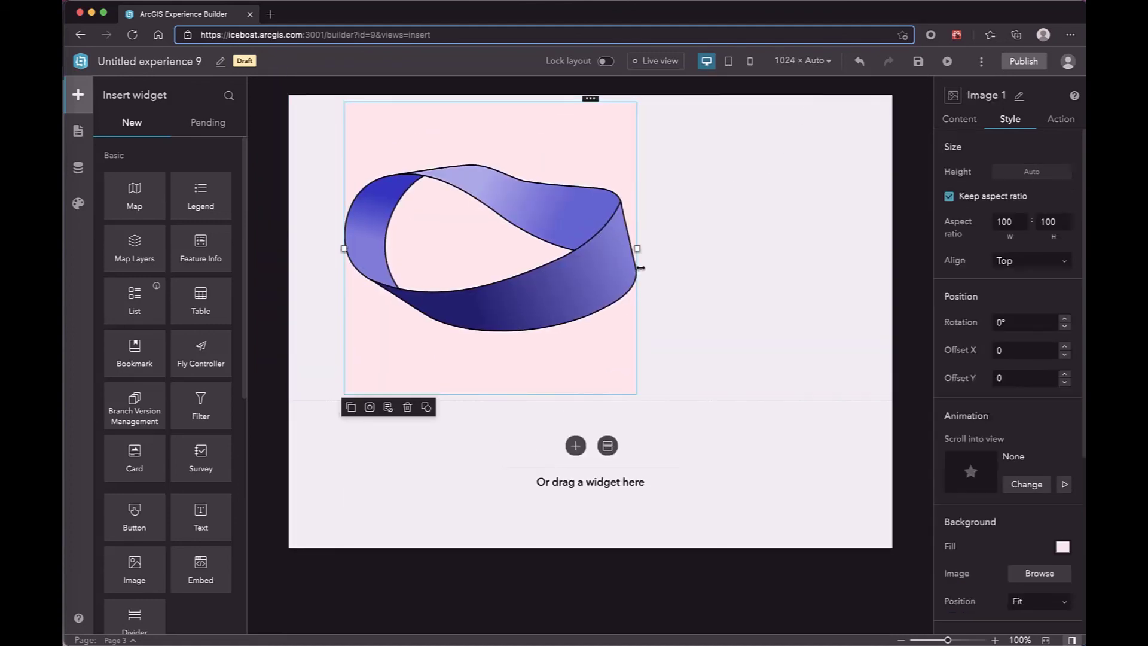